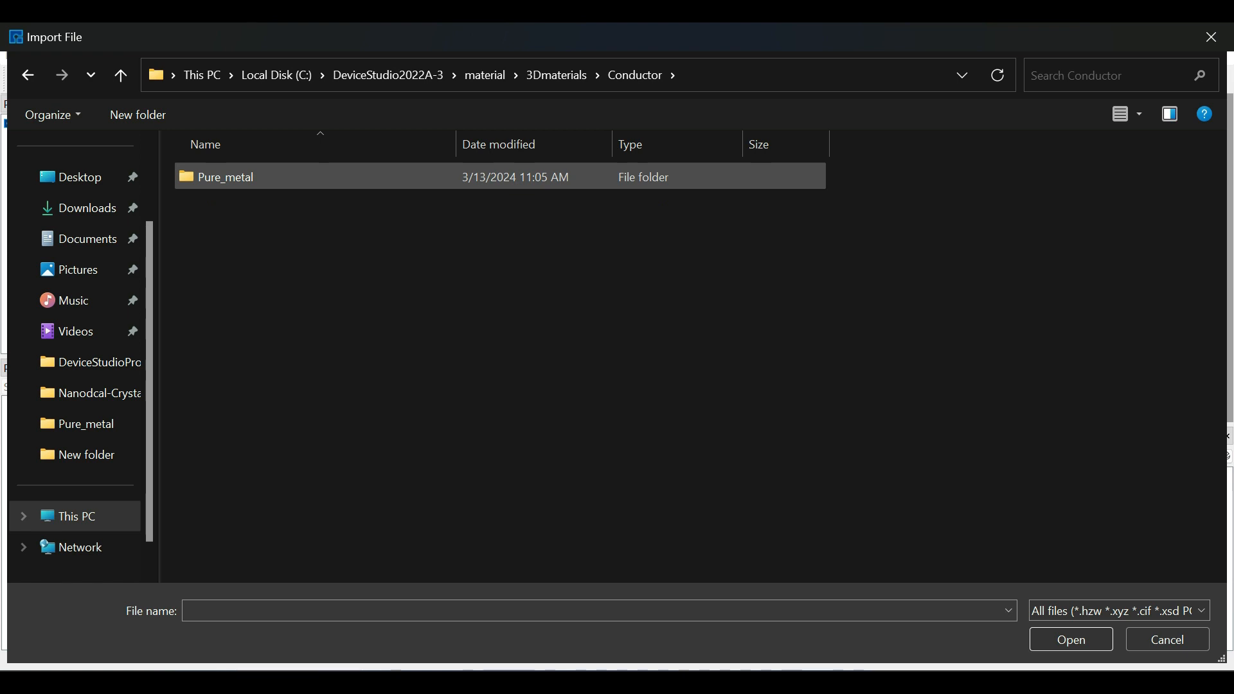
Import Al.hzw from the Pure_metal folder and maximize its structure window.
key("Return")
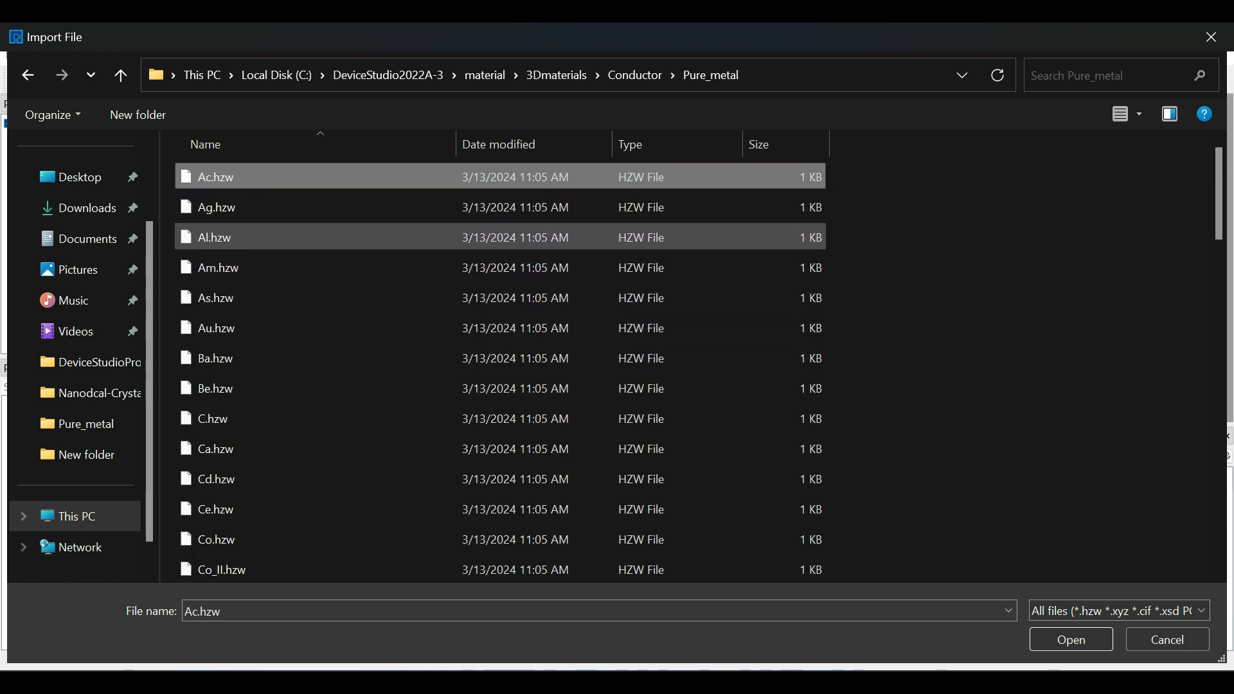
double_click(213, 238)
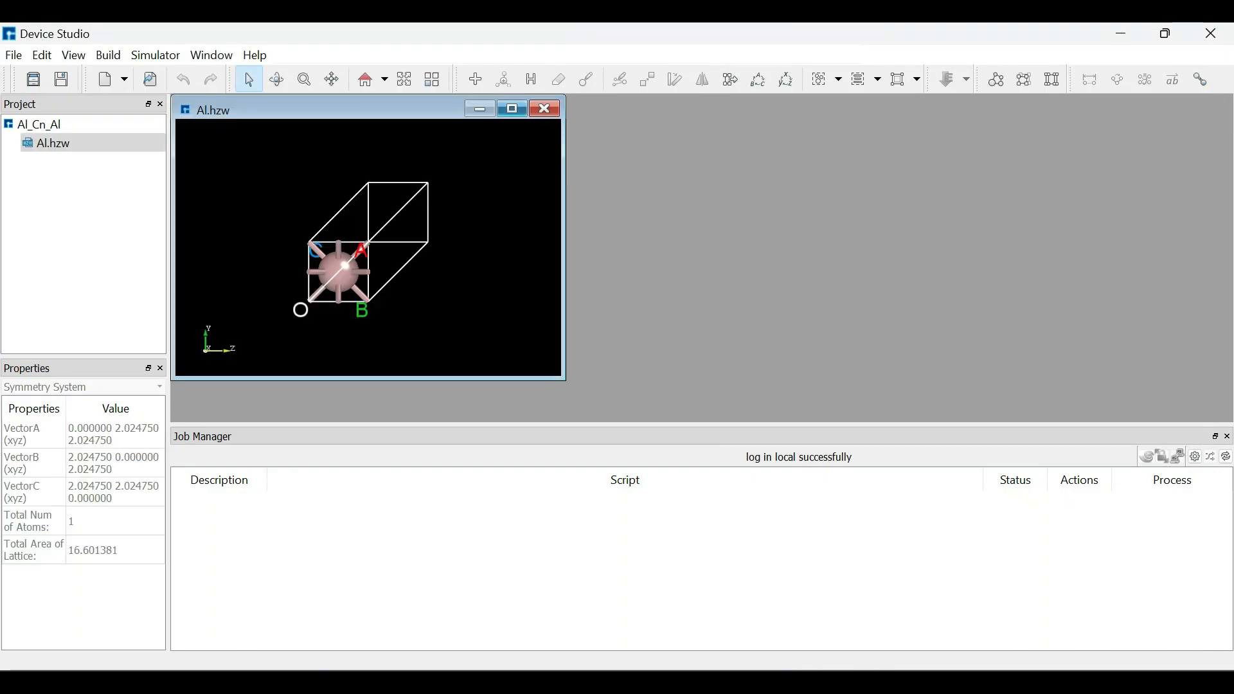
left_click(513, 109)
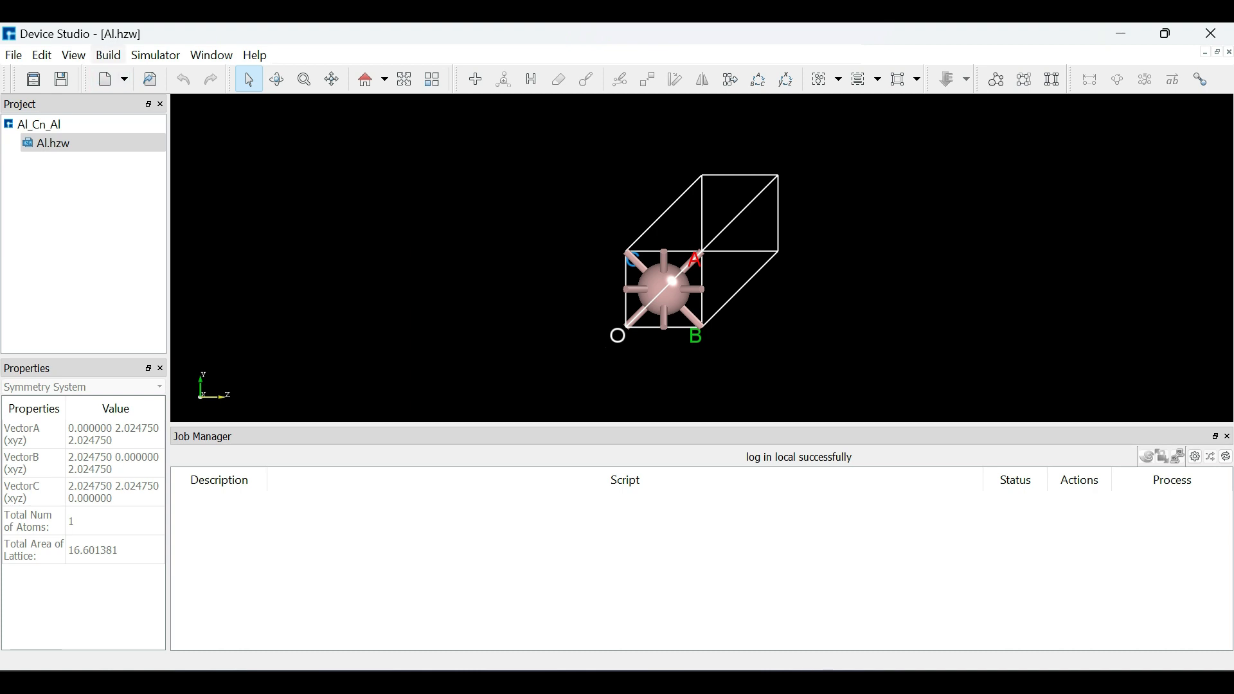
Start redefining the Al crystal and set the new cell vector u to -2, 2, 2.
left_click(108, 56)
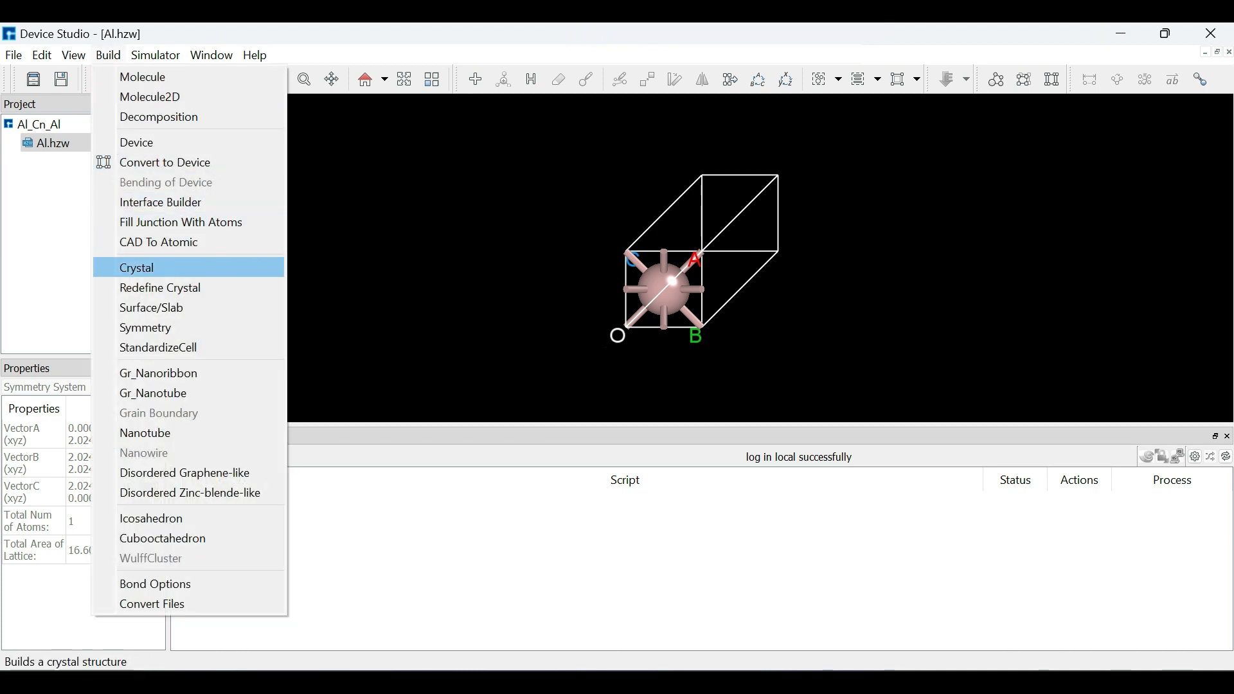
left_click(161, 288)
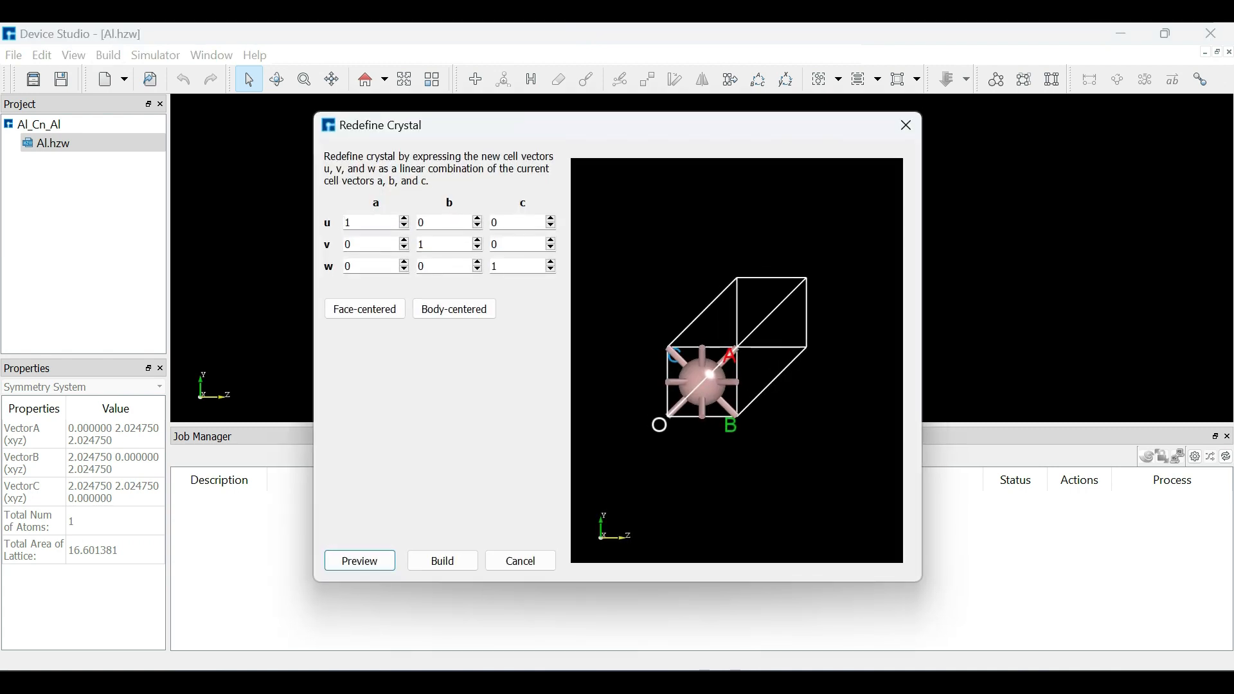
key("BackSpace")
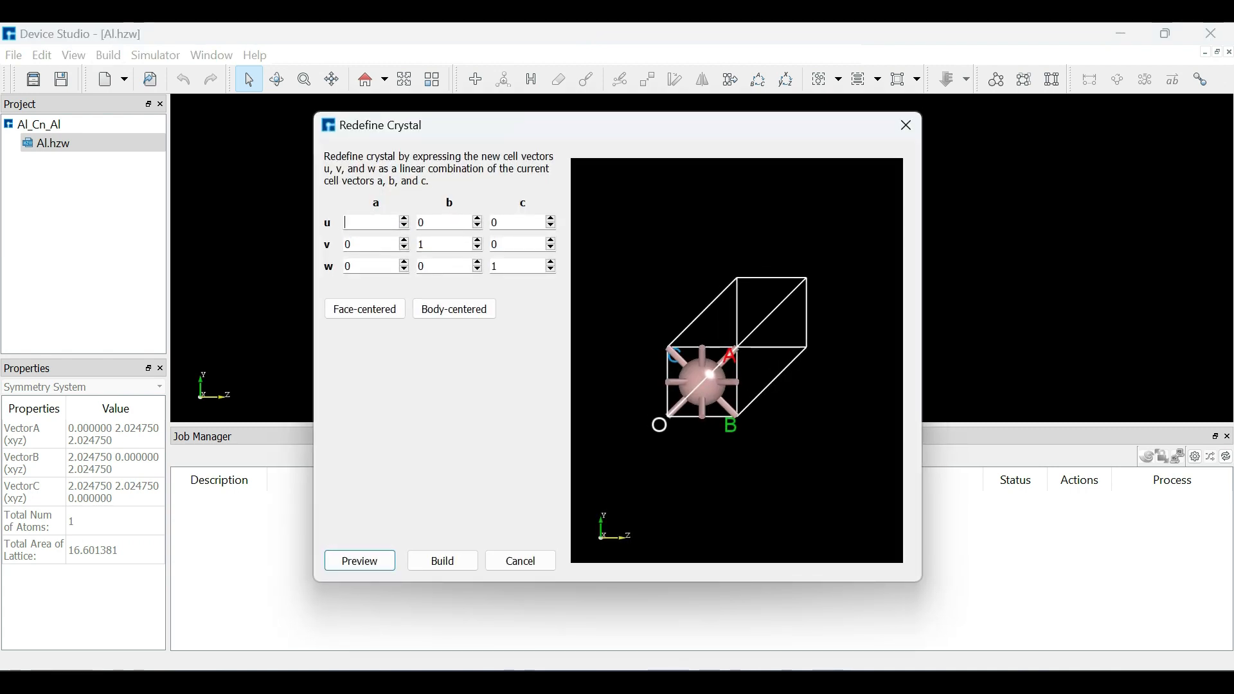
type("-2")
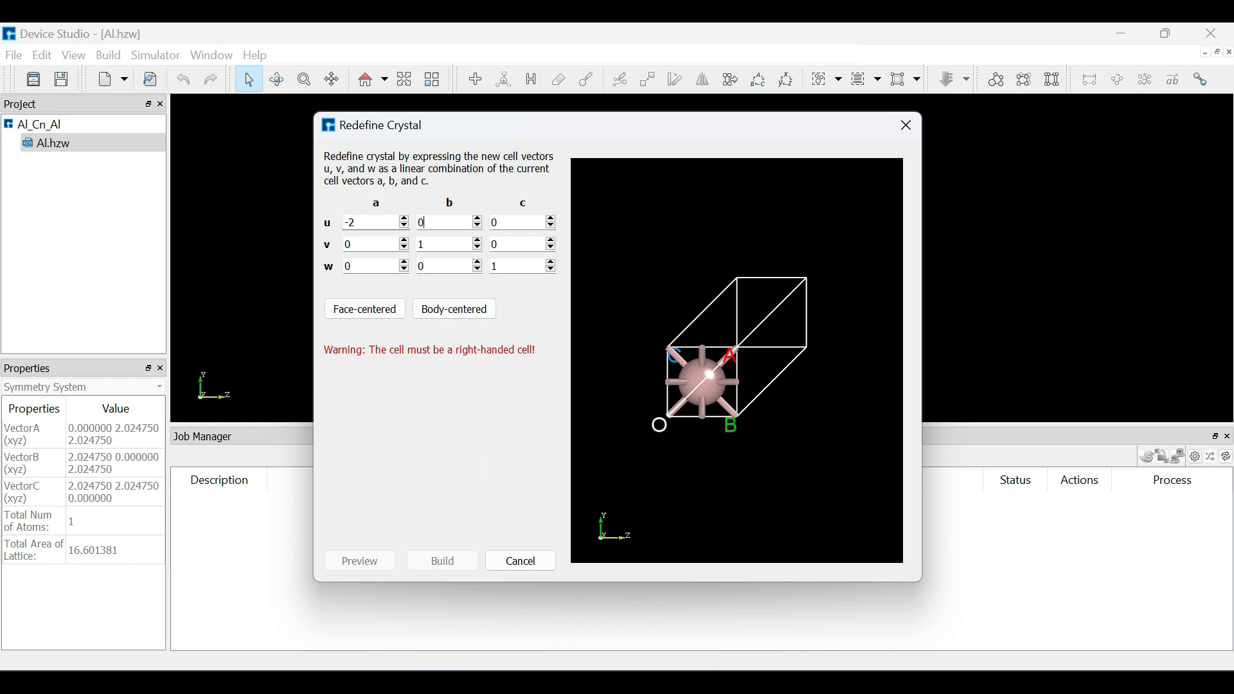
left_click(477, 218)
key("Tab")
type("2")
Set the new cell vector v to 4, -4, 4 in terms of a, b and c.
key("Tab")
key("Up")
key("Tab")
key("Down")
key("Down")
key("Down")
key("Down")
key("Down")
key("Tab")
key("Up")
key("Up")
key("Up")
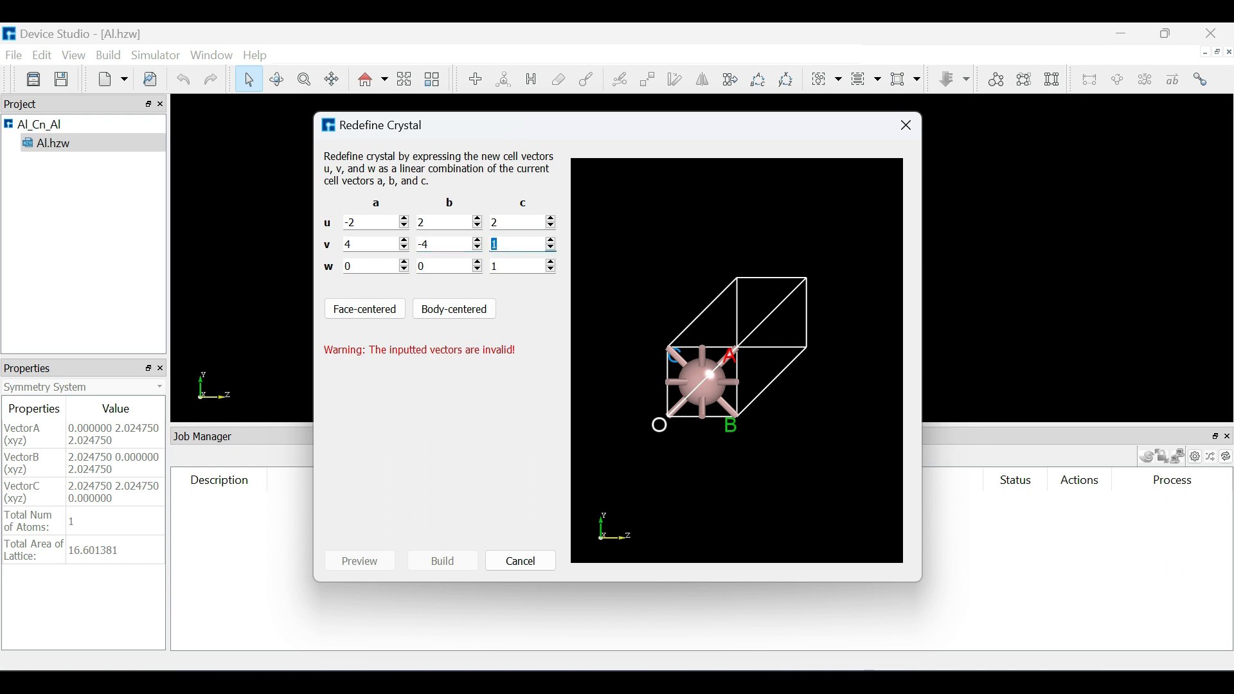
Set the new cell vector w to 2, 2, -2, then preview and build the redefined crystal.
key("Tab")
key("Up")
key("Tab")
key("Up")
key("Tab")
key("Up")
key("Down")
key("Down")
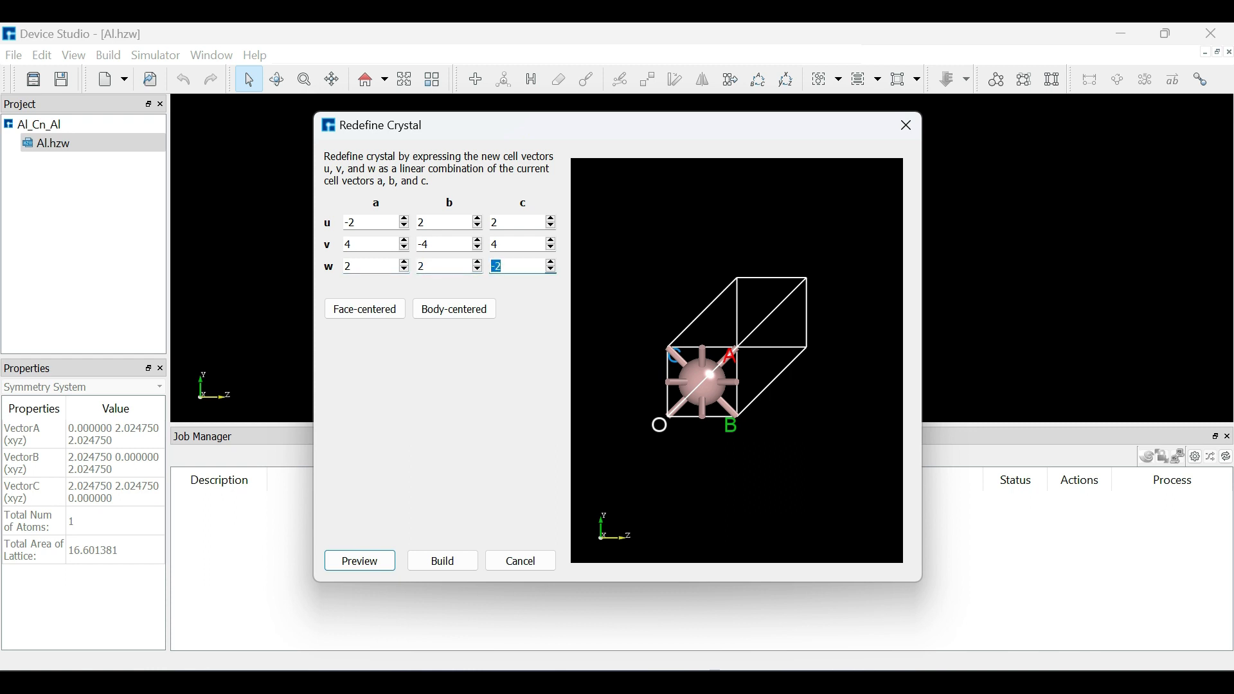
left_click(360, 560)
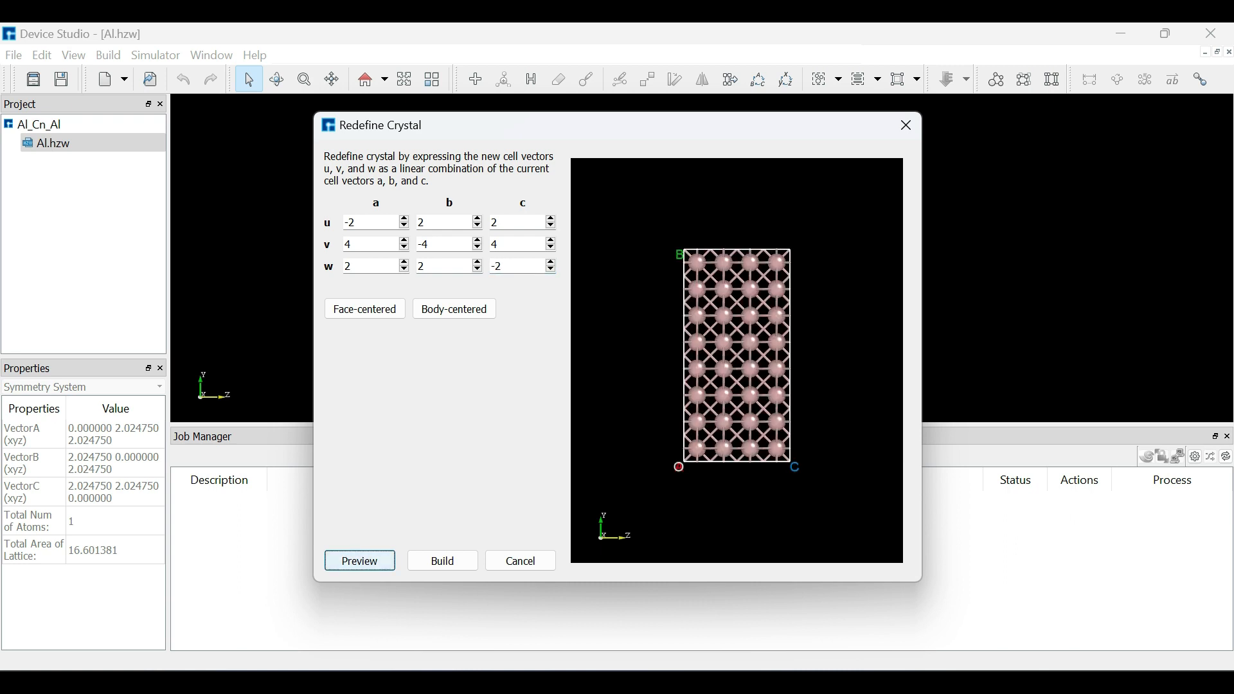
left_click(443, 560)
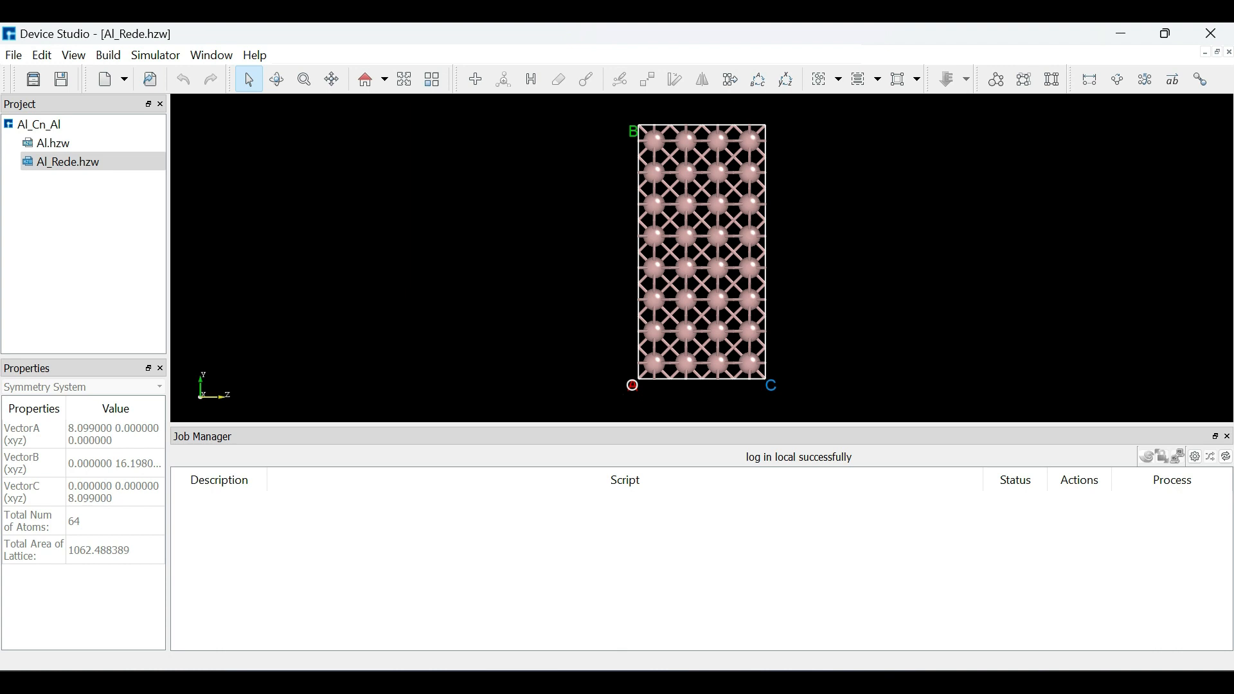
Delete the uppermost row of Al atoms and the column nearest the origin along C.
left_click_drag(639, 126, 783, 150)
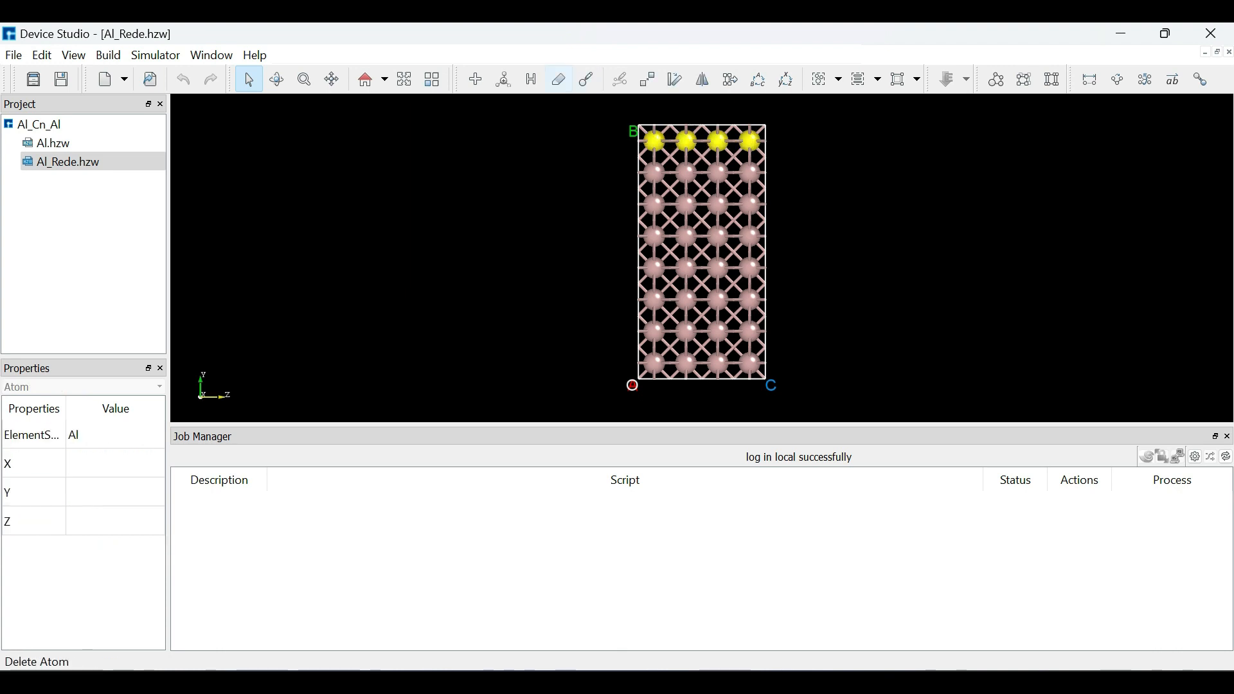
left_click(559, 79)
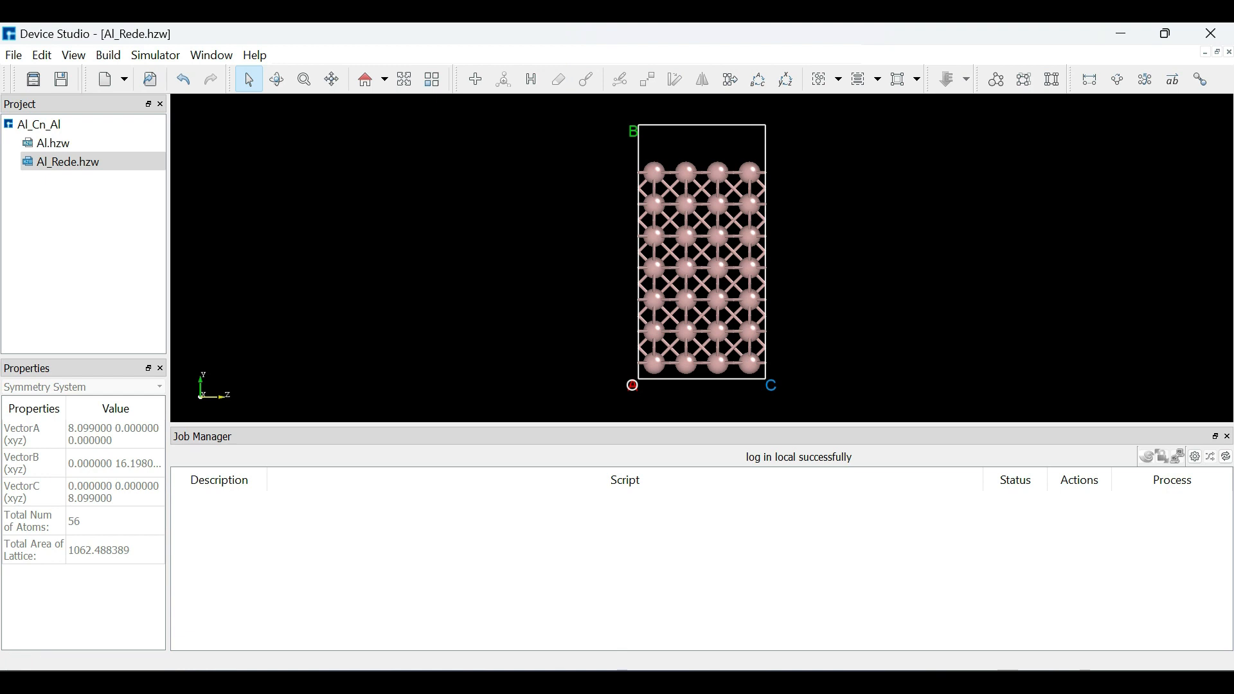
left_click_drag(614, 144, 664, 379)
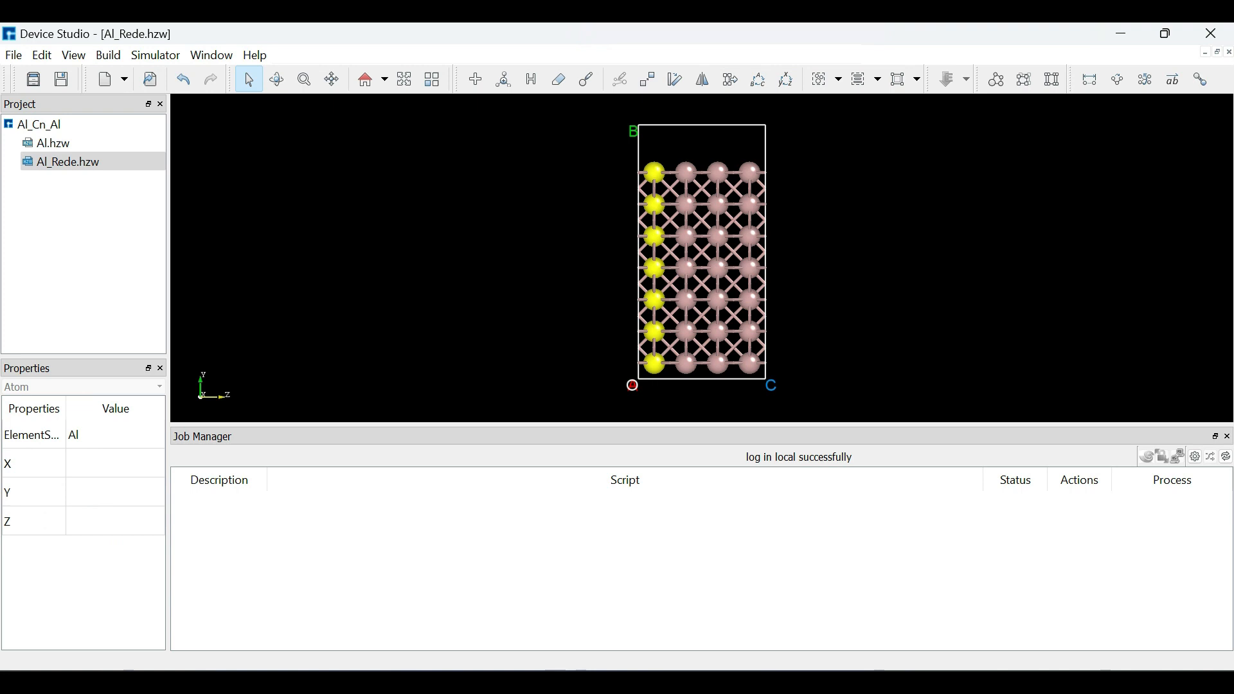
left_click(558, 79)
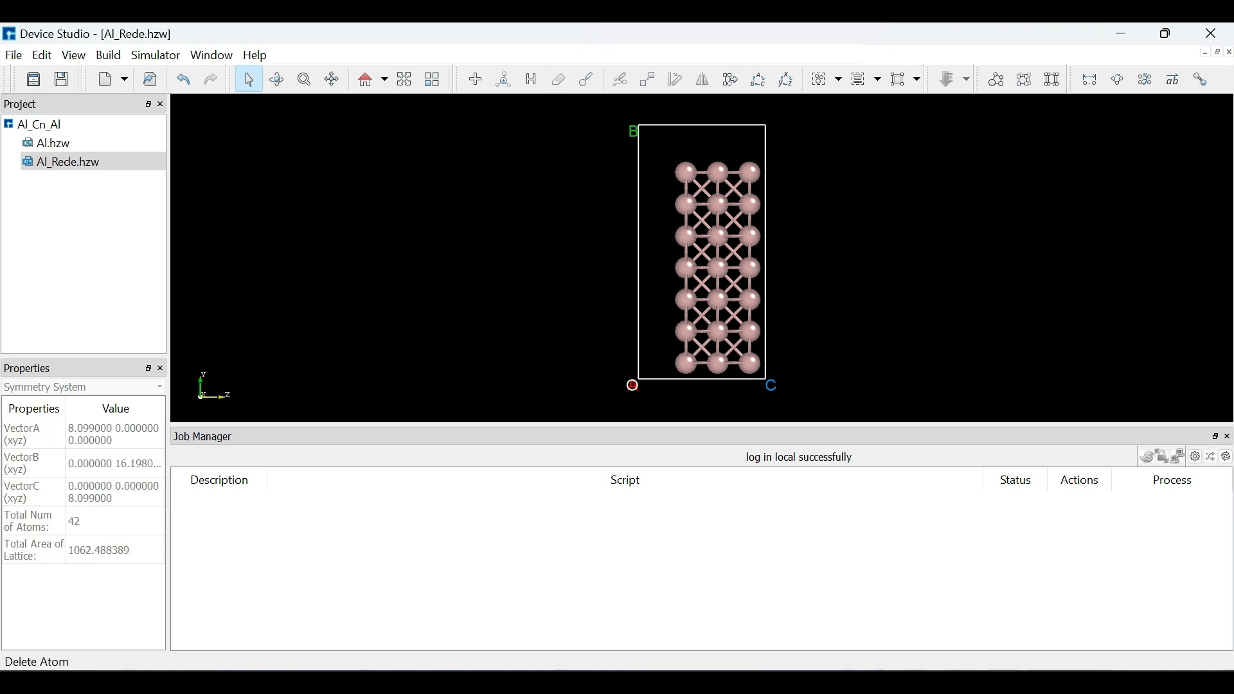
In the xy view, delete the column of Al atoms nearest the origin along A.
left_click(384, 80)
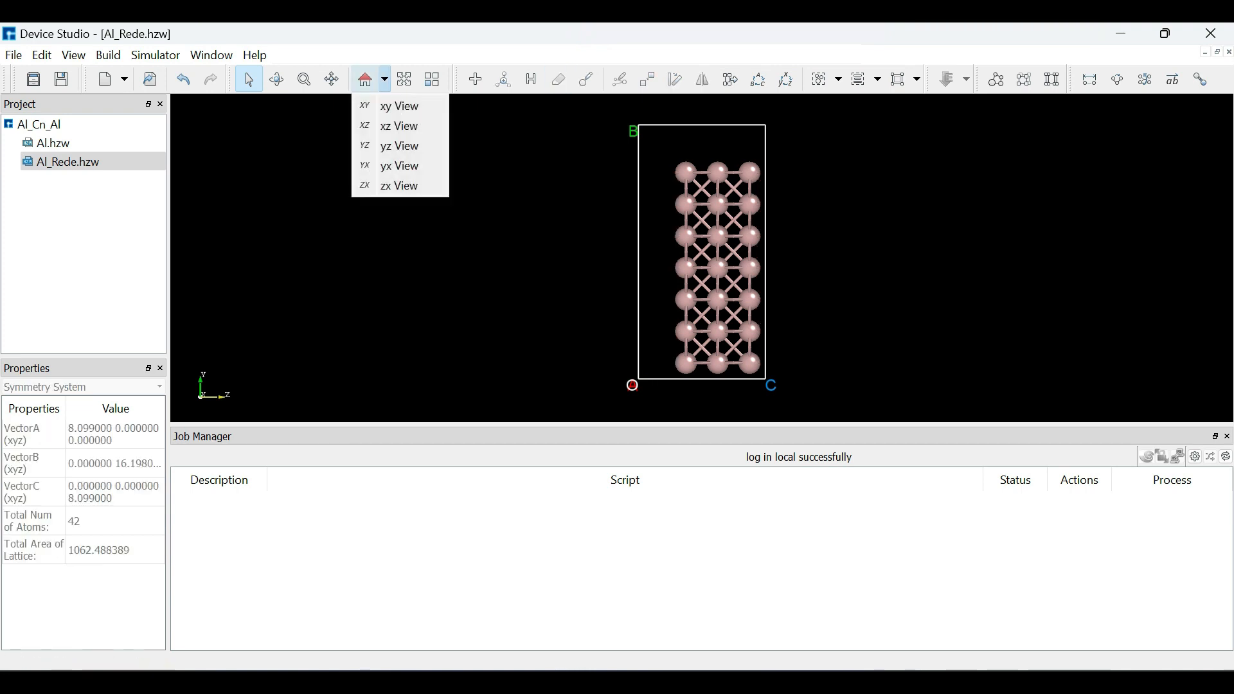
left_click(400, 105)
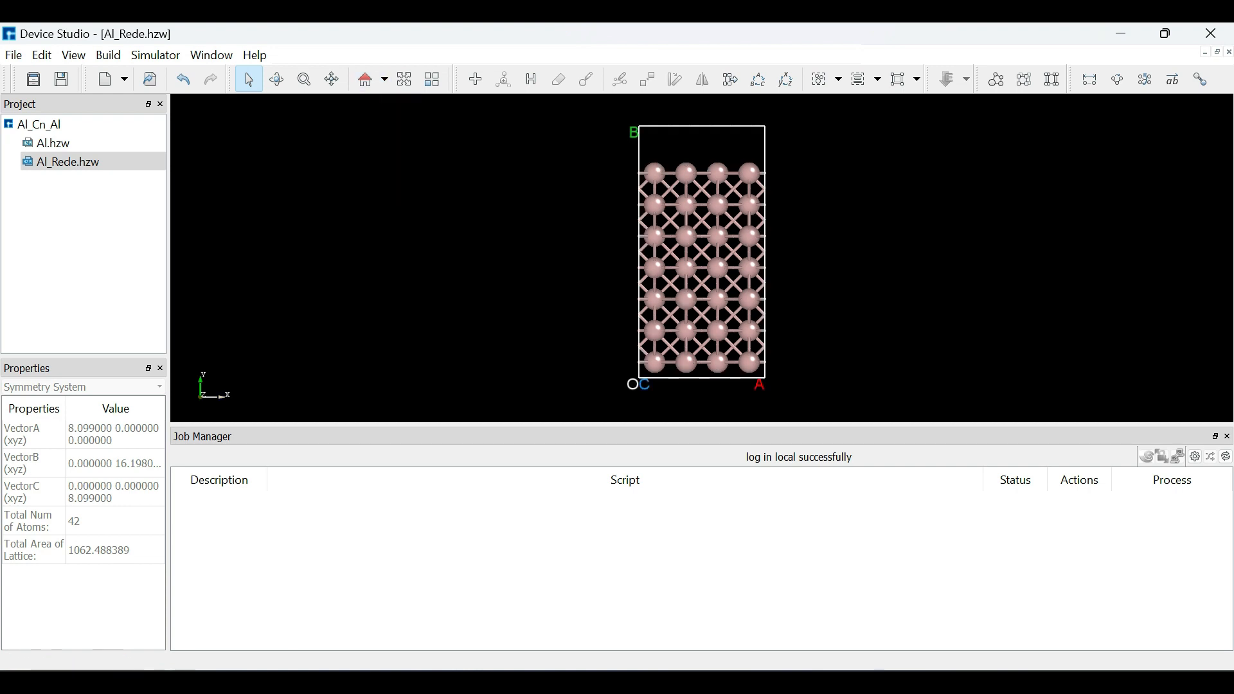
left_click_drag(594, 166, 669, 386)
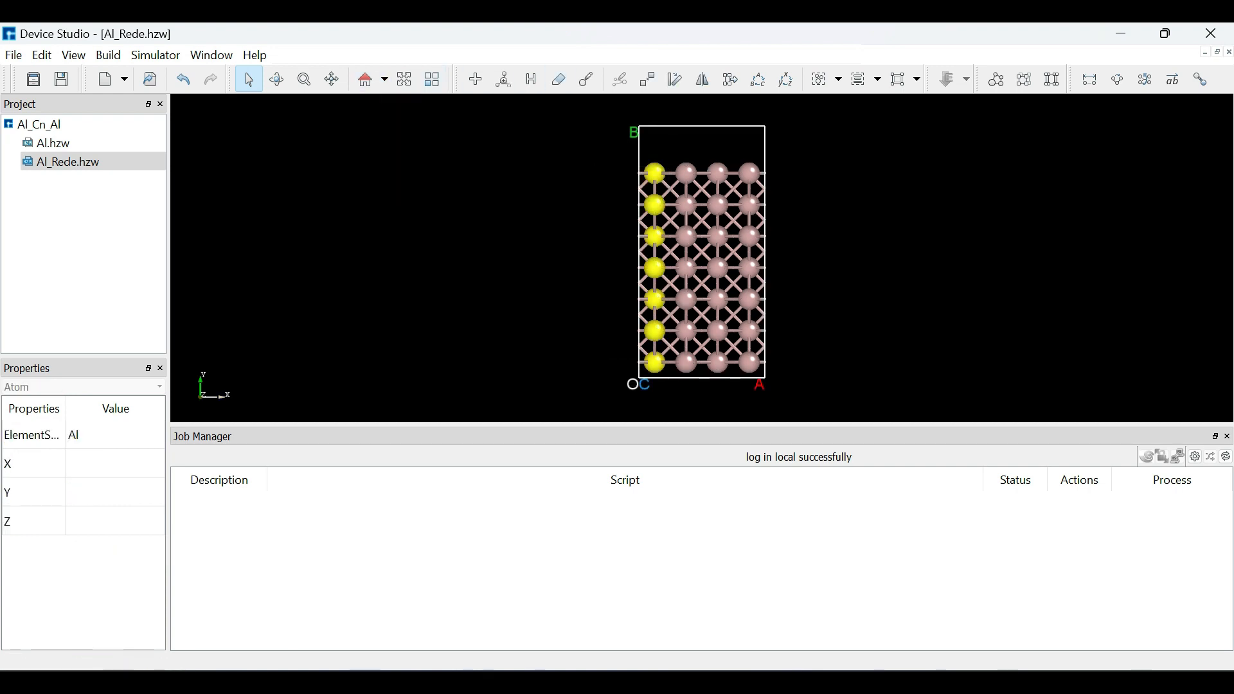
left_click(560, 79)
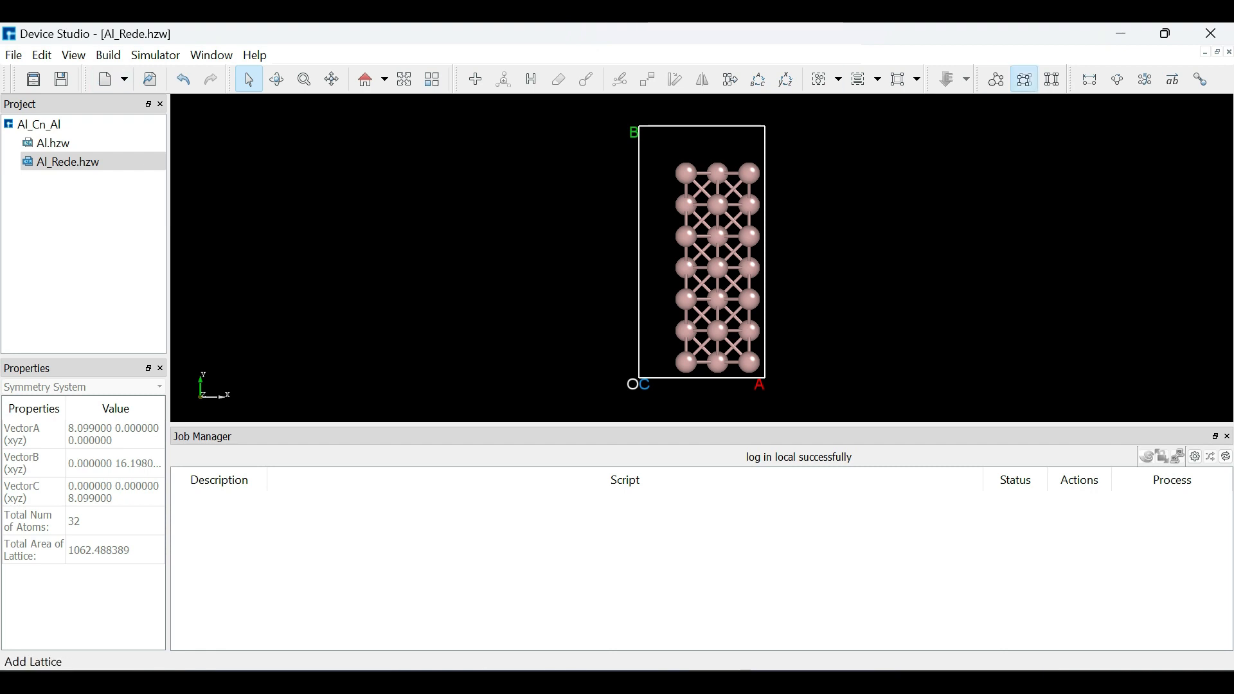
Start editing the lattice of Al_Rede.hzw, setting vector a's x component to 30 Å and vector b's y component to 14 Å.
left_click(1024, 79)
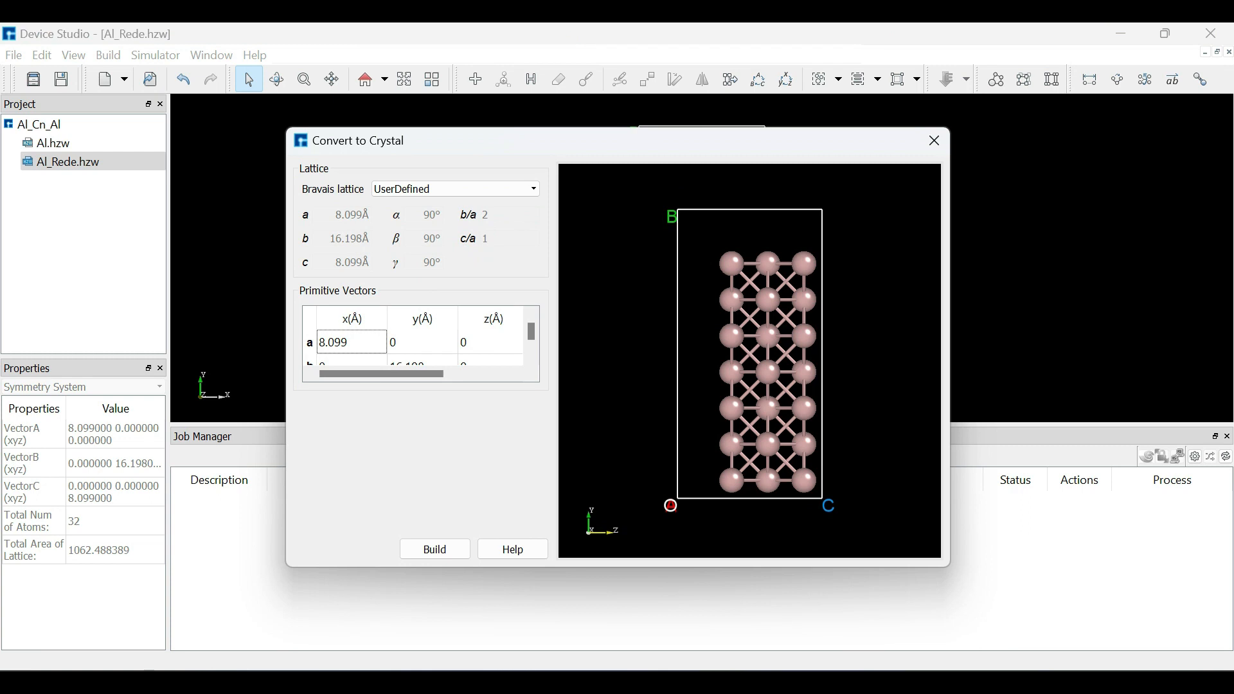
double_click(352, 342)
key("BackSpace")
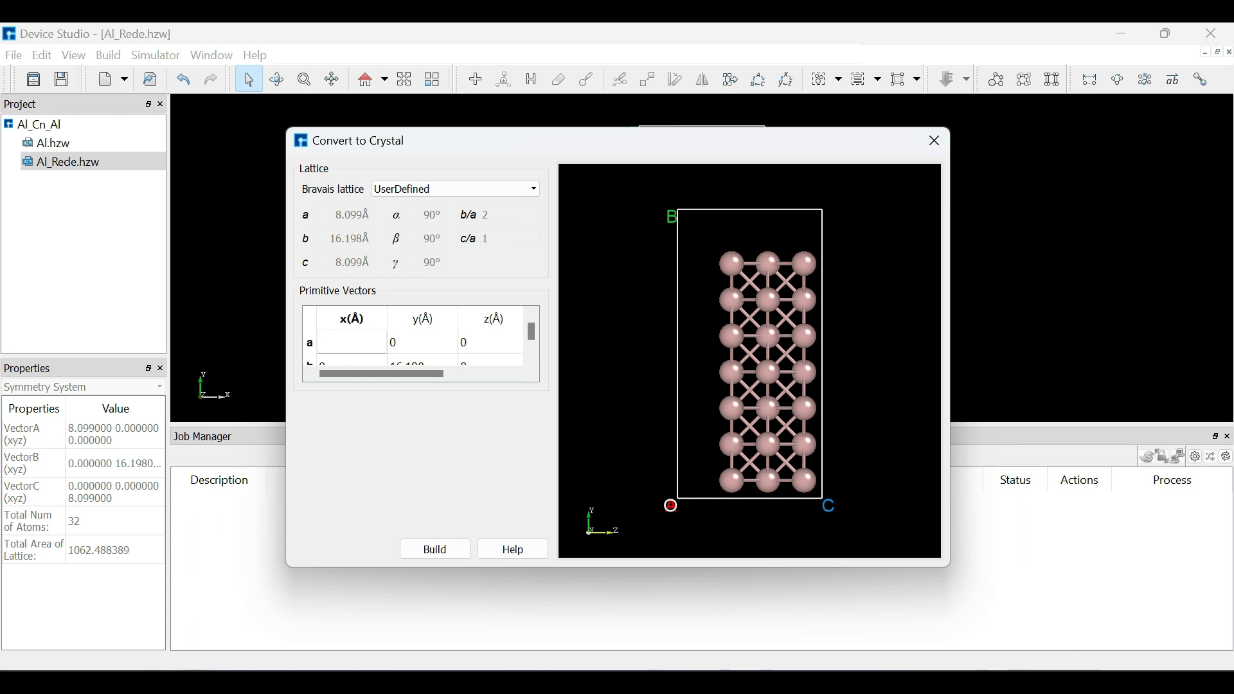
type("30")
double_click(423, 362)
type("14")
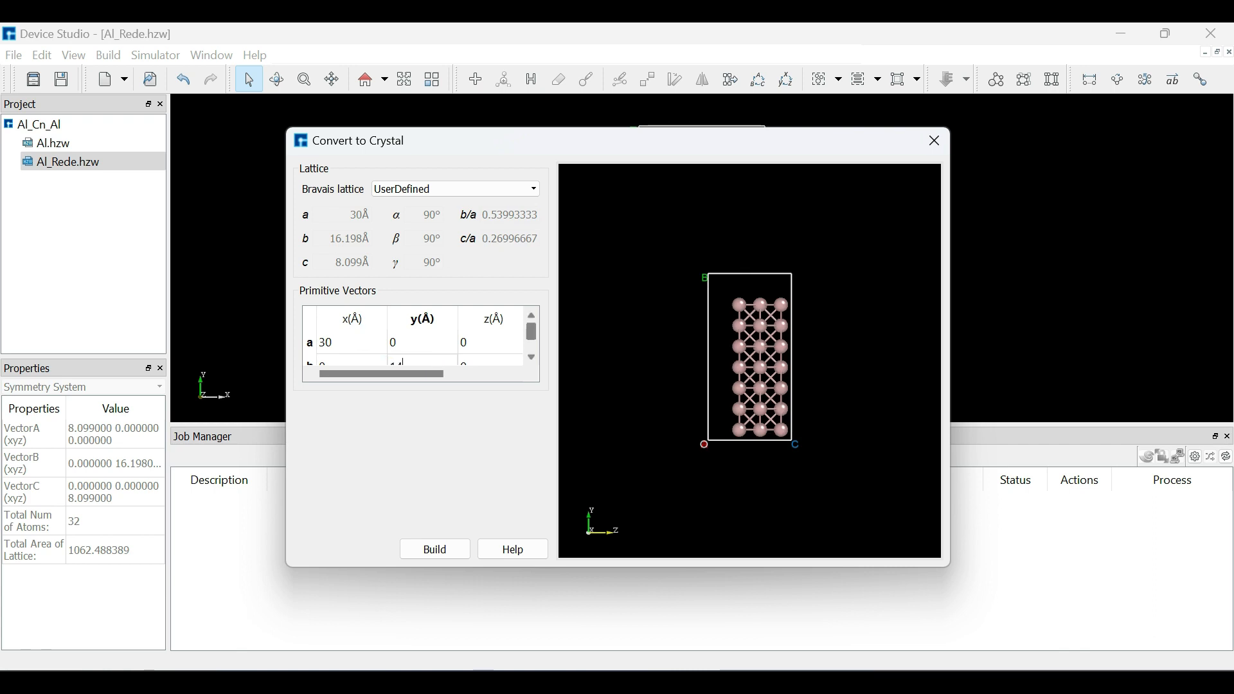
key("Return")
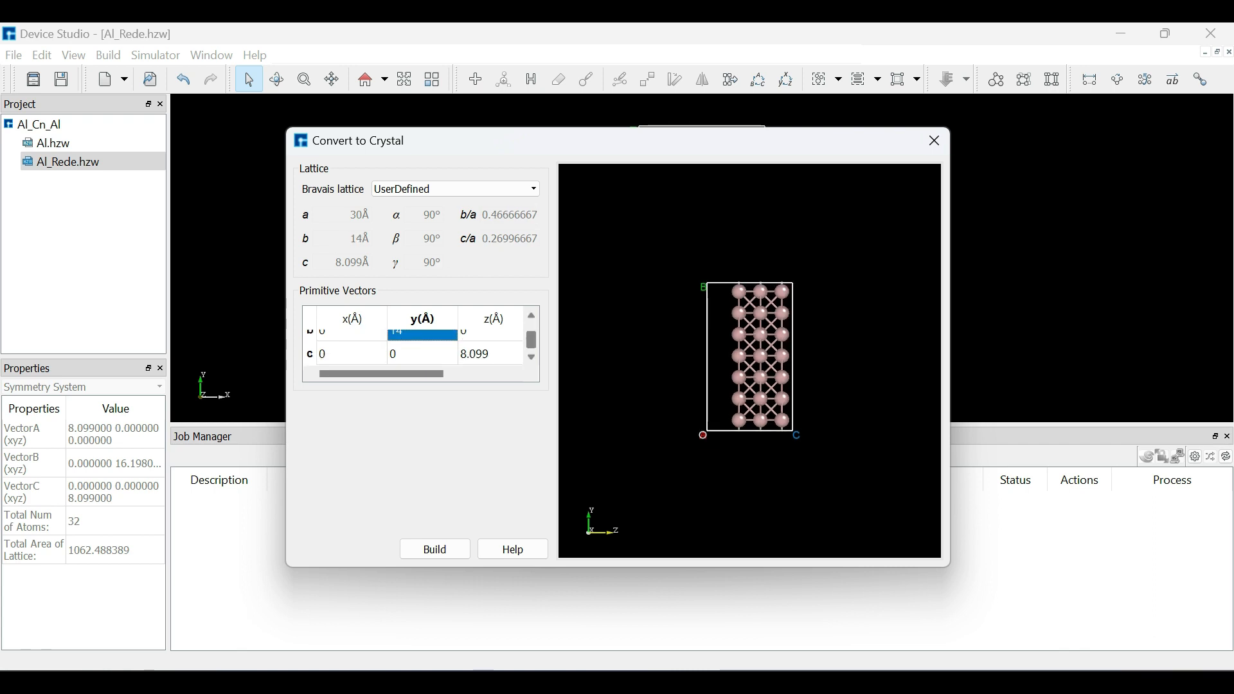
Build the lattice with vector c's z component set to 30 Å and centre the Al atoms in the cell.
double_click(486, 354)
key("BackSpace")
type("30")
key("Return")
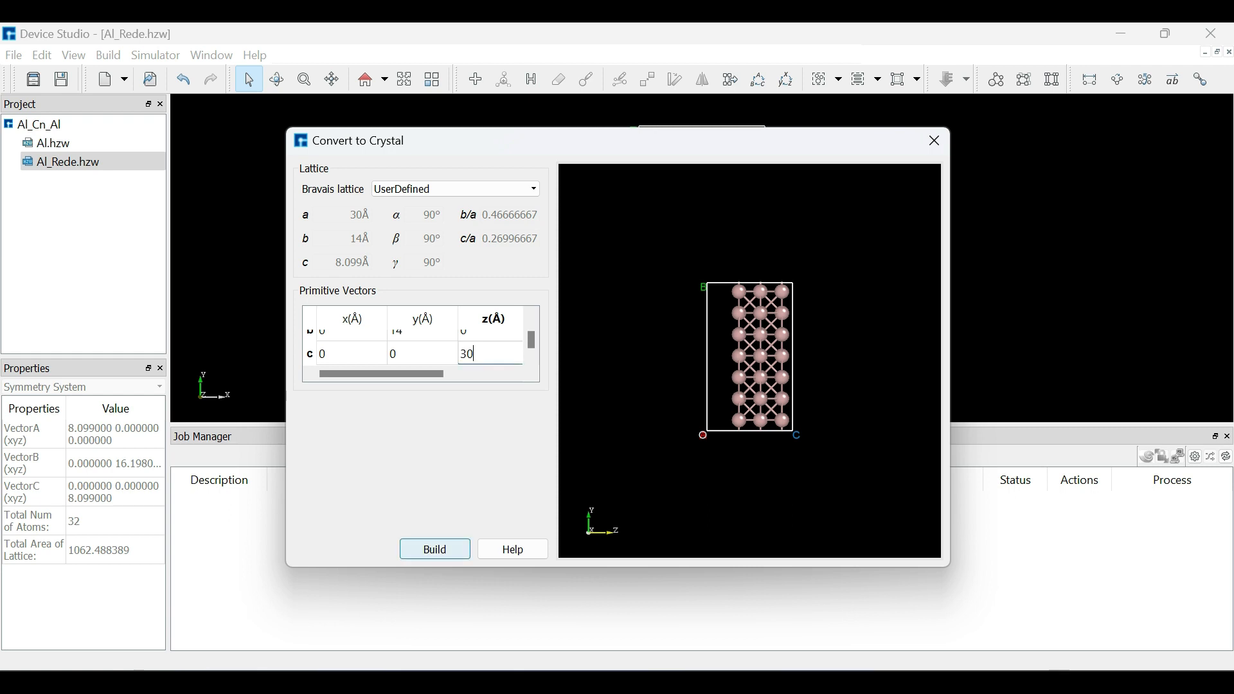
left_click(435, 550)
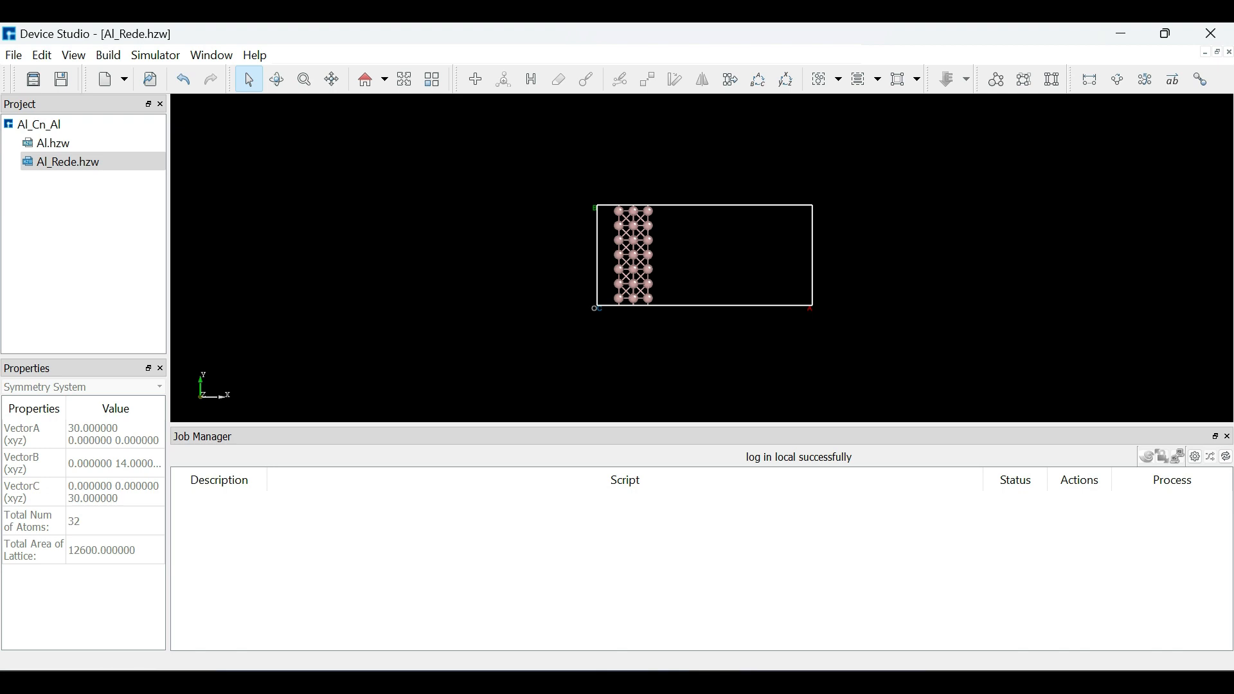
left_click(861, 80)
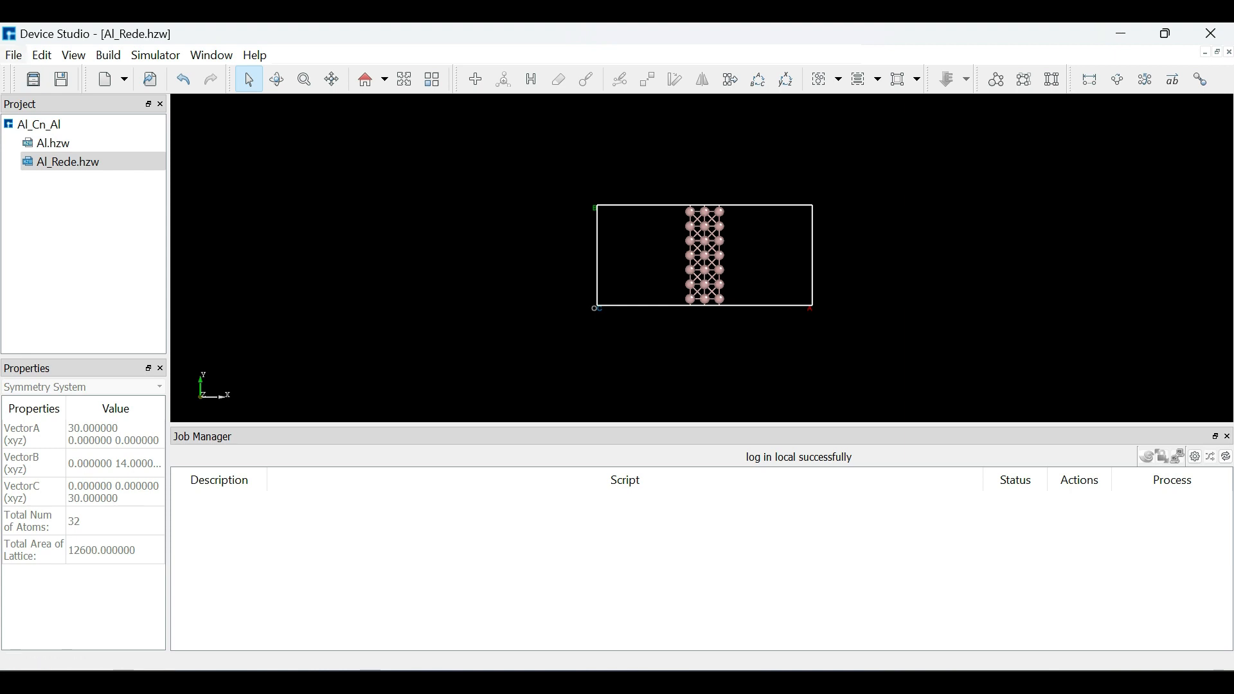
Start a new crystal with lattice lengths a = 30 Å, b = 1.3 Å and c = 30 Å.
left_click(14, 55)
mouse_move(57, 142)
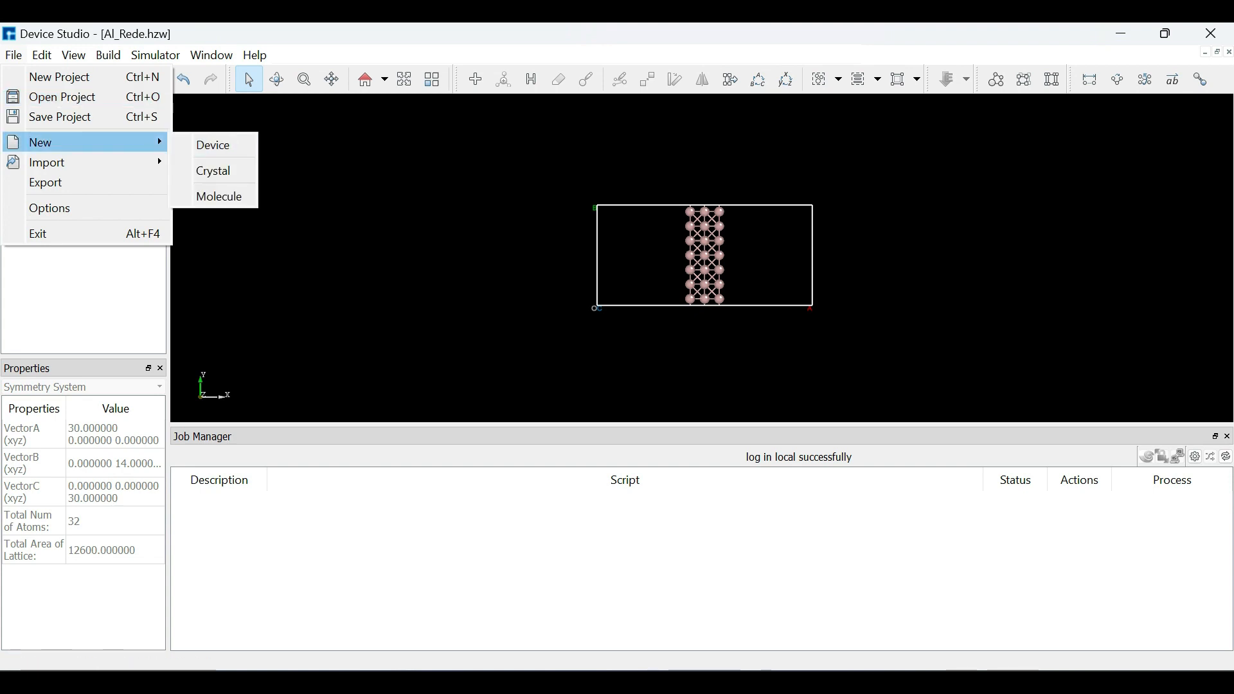
left_click(216, 171)
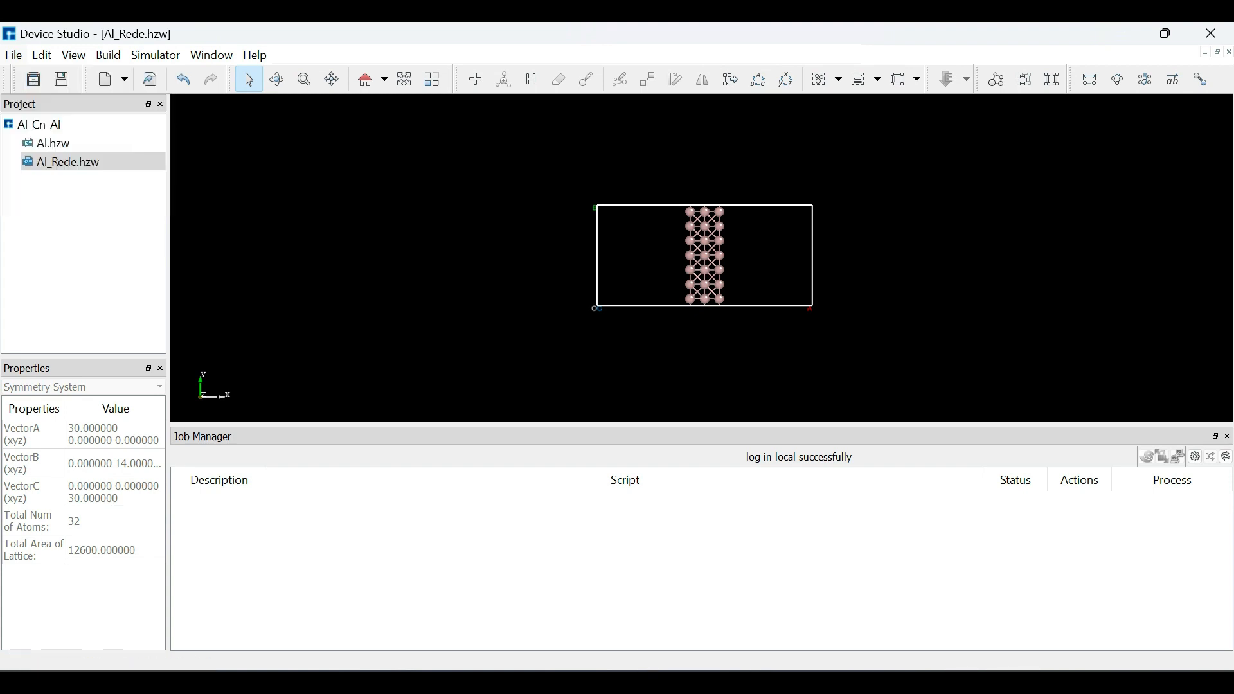
left_click(442, 246)
key("BackSpace")
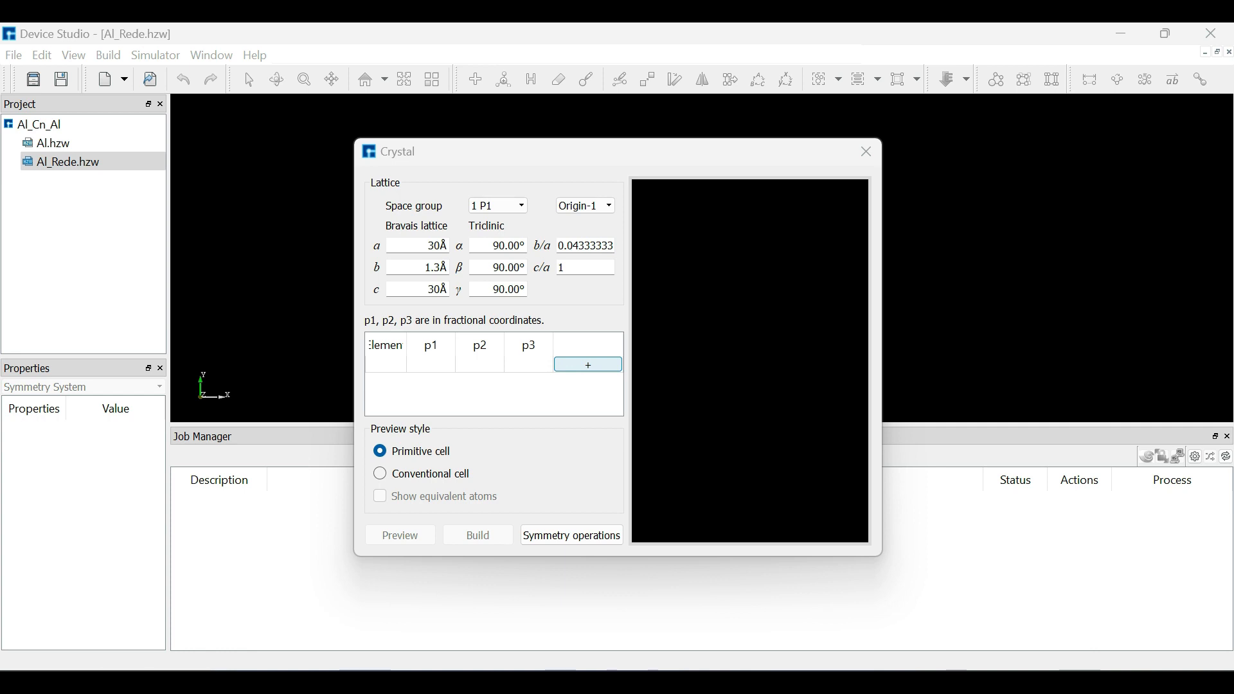
Add a C atom at fractional coordinates 0.5, 0.5, 0.5, then preview and build the crystal.
left_click(589, 365)
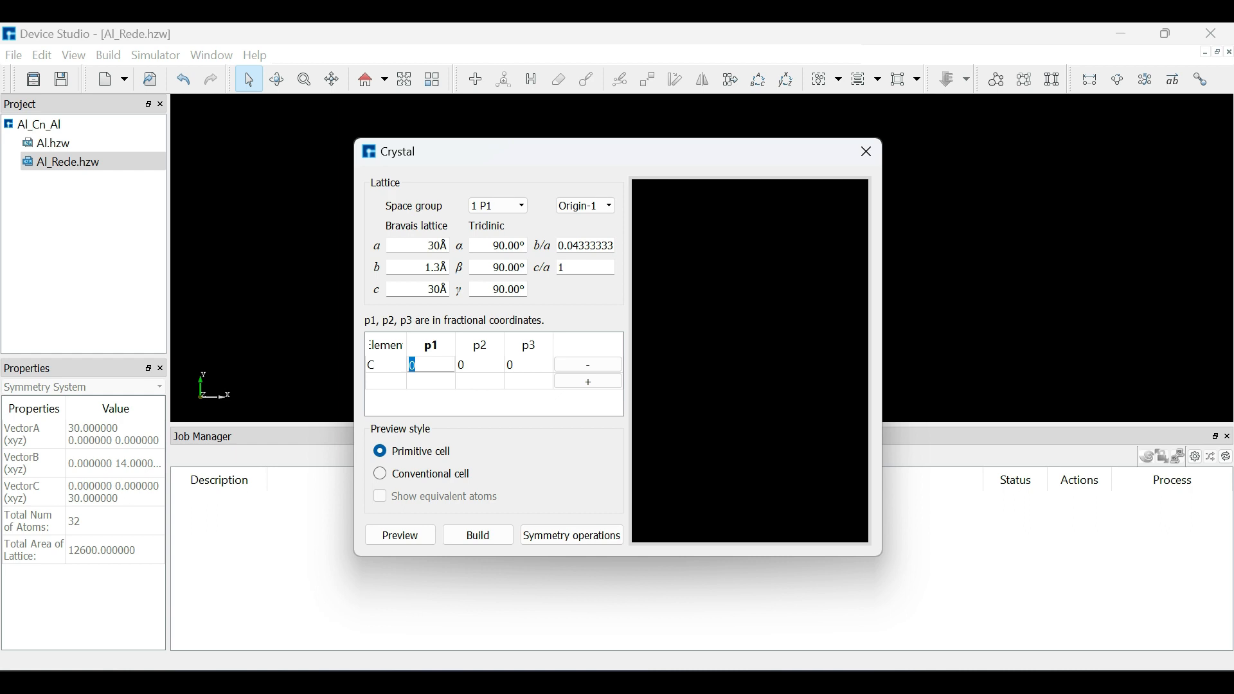
key("BackSpace")
type("0.5")
key("Tab")
type("0.5")
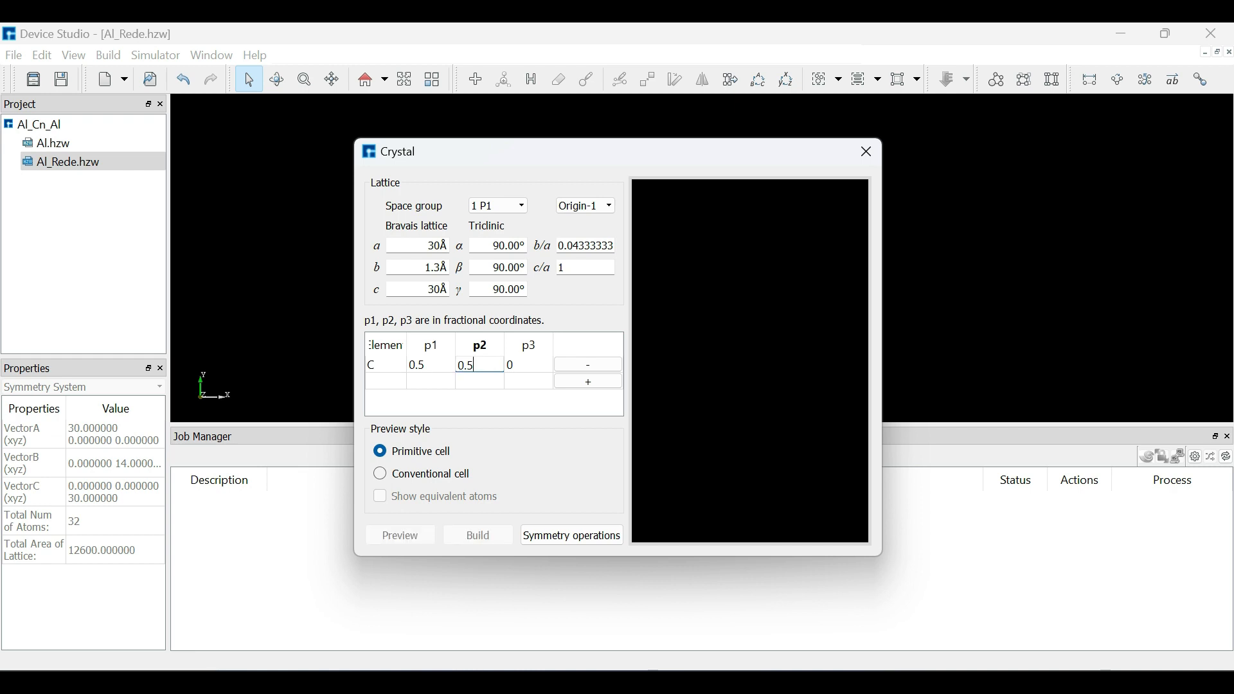
key("Tab")
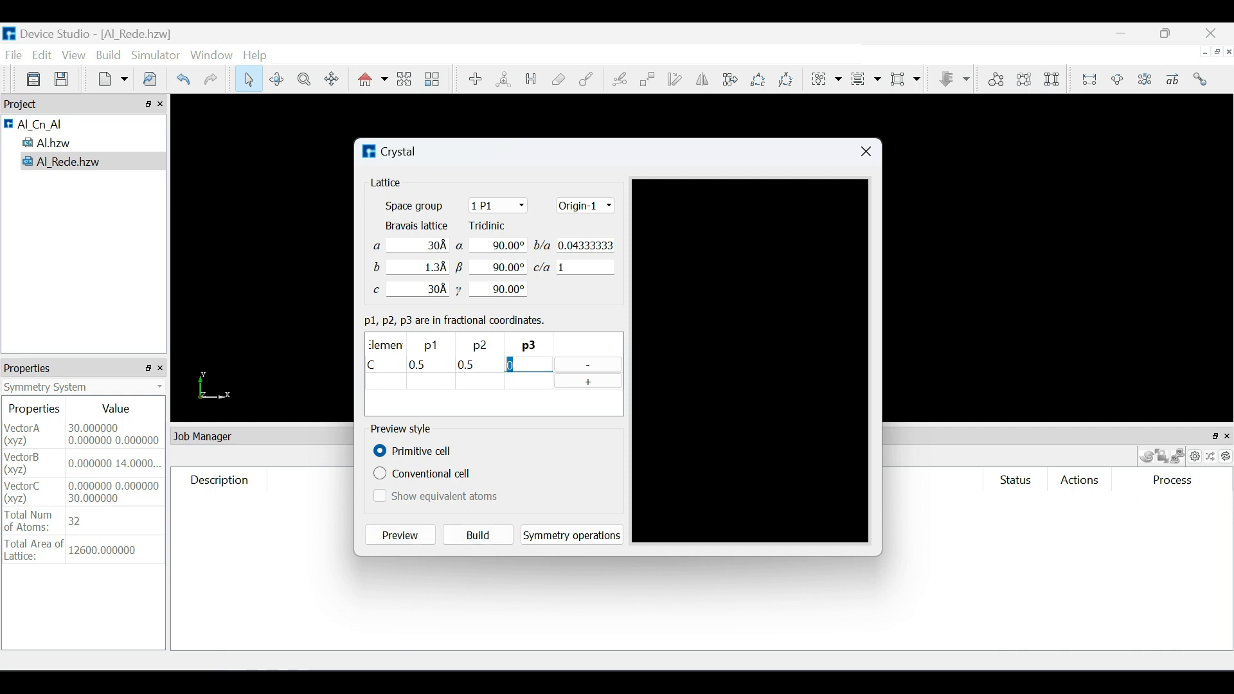
type("0.5")
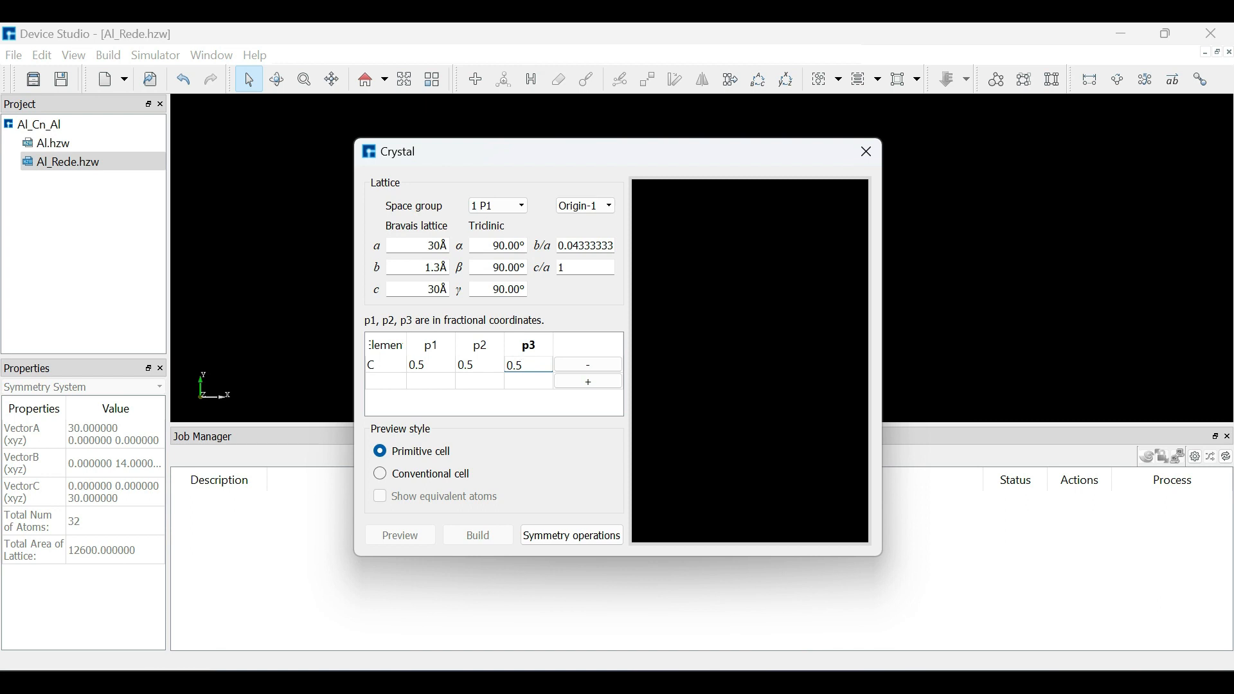
key("Return")
left_click(400, 536)
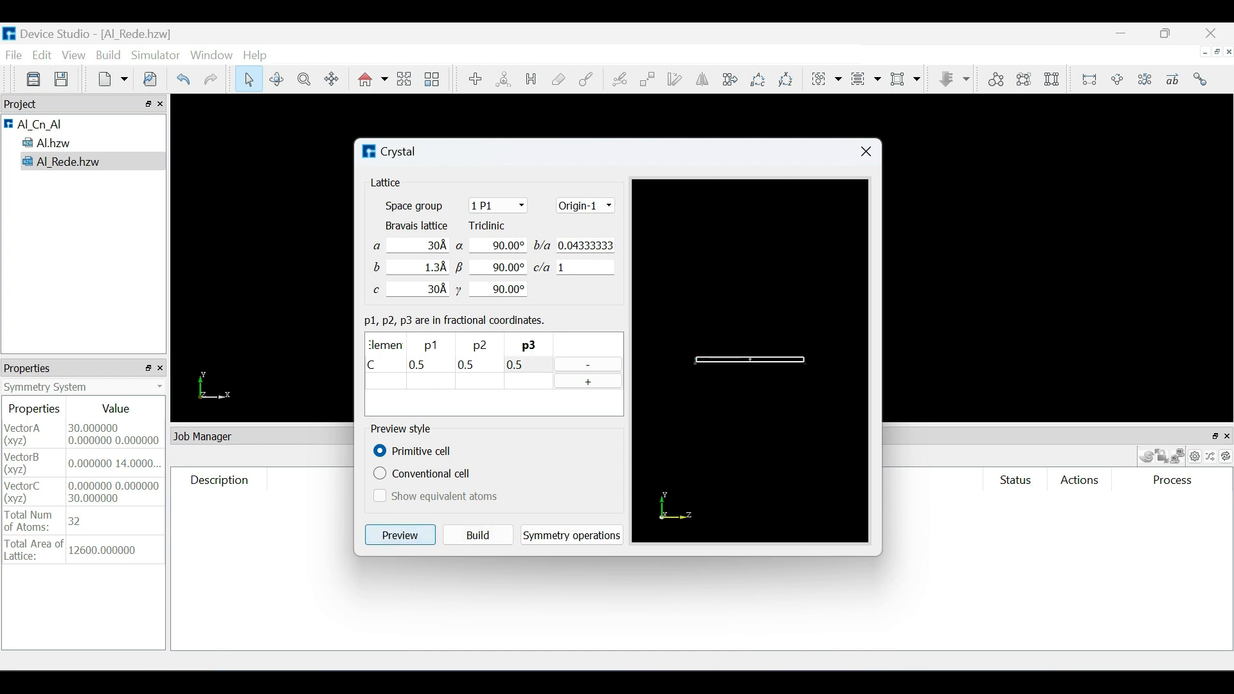
left_click(479, 535)
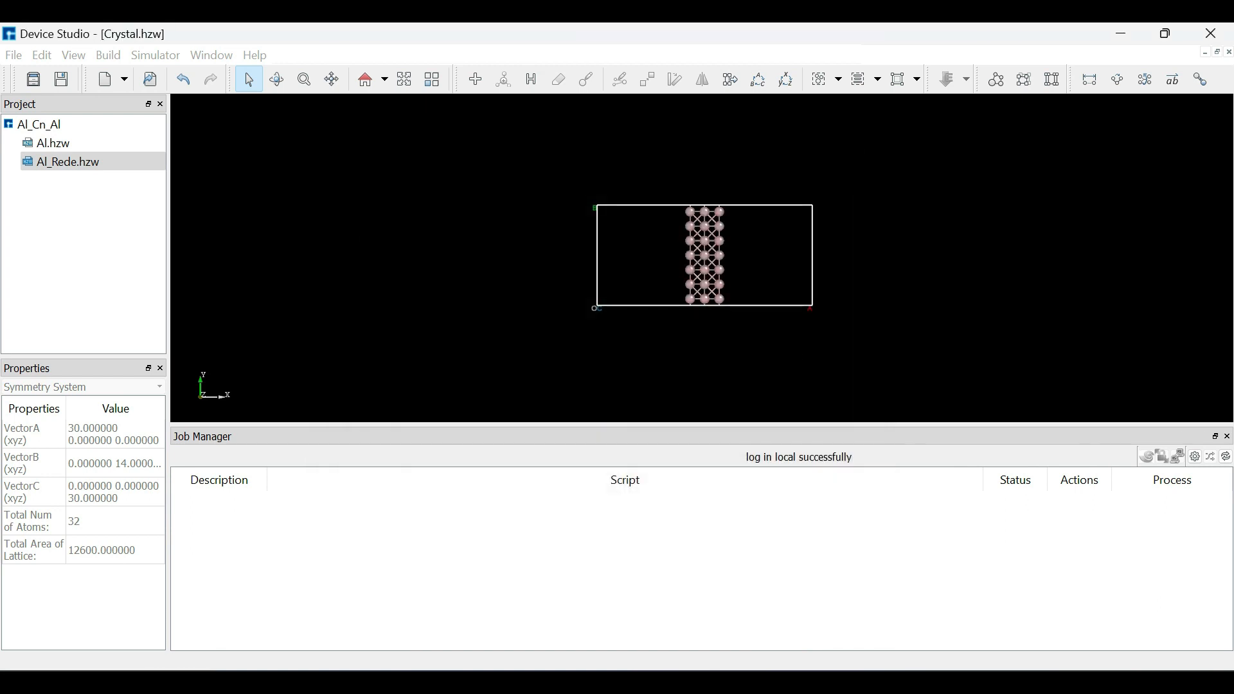
Redefine the carbon crystal with vector v set to 5 times b, and build the five-atom chain.
mouse_move(702, 257)
right_mouse_down()
mouse_move(712, 312)
mouse_move(704, 231)
mouse_move(710, 264)
mouse_move(705, 253)
right_mouse_up()
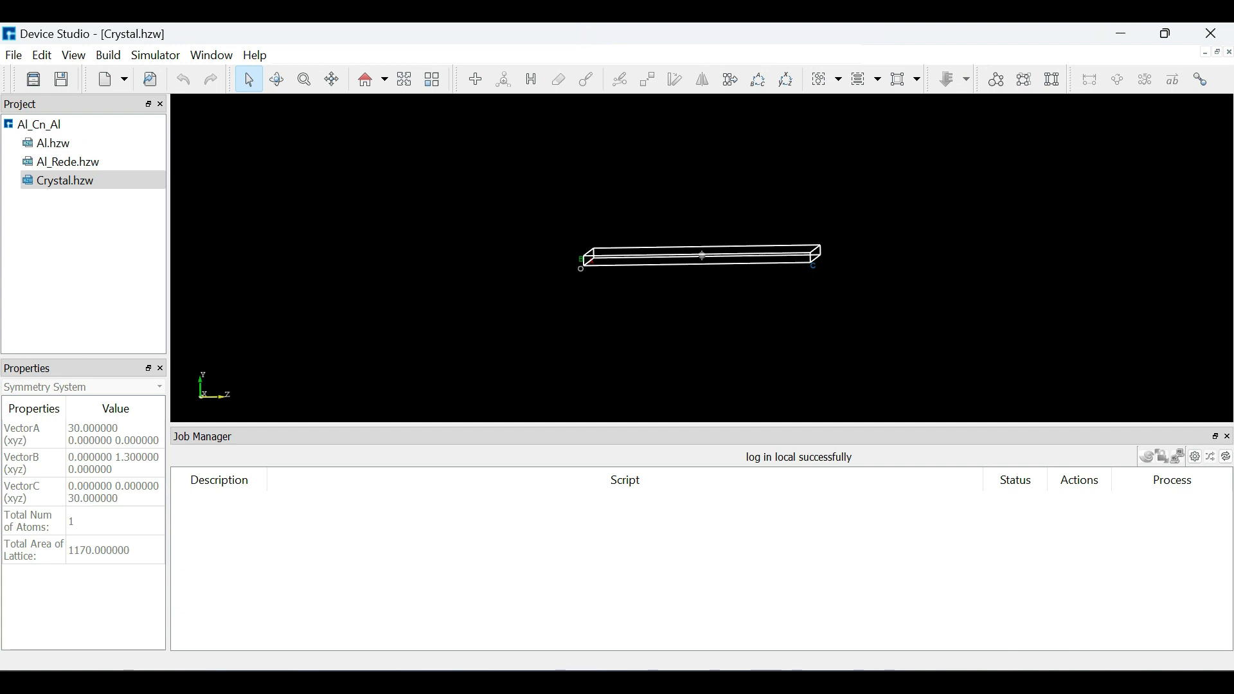
left_click(109, 55)
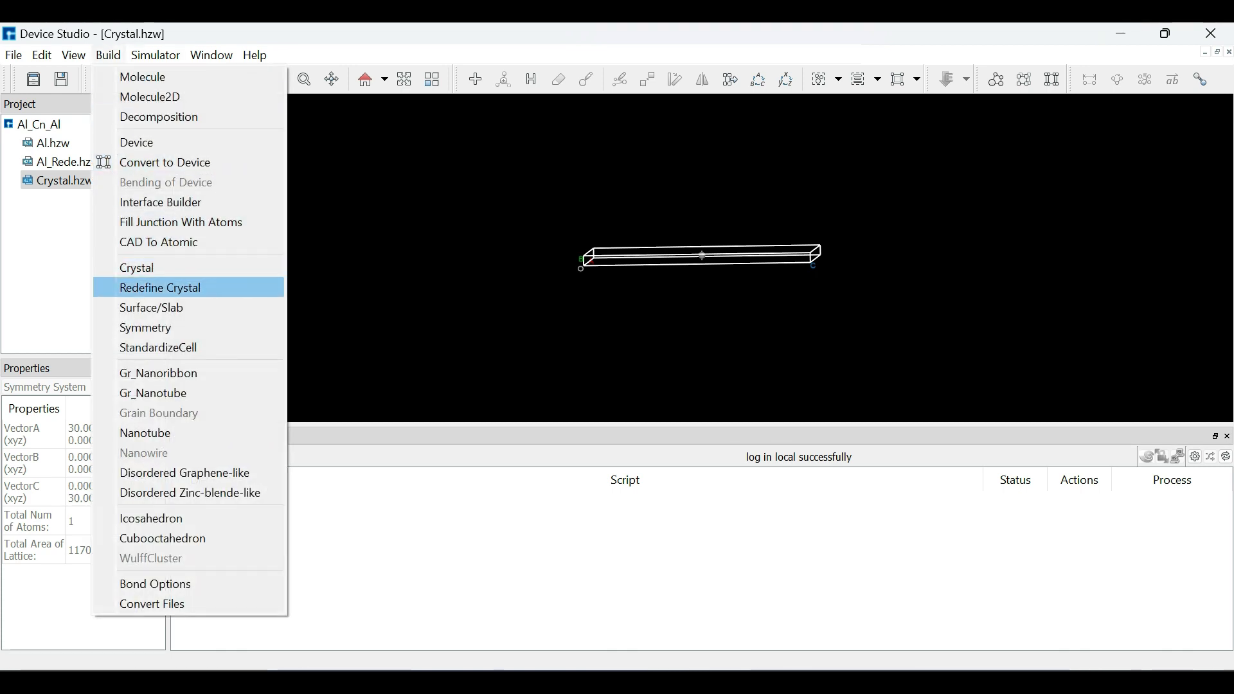
left_click(160, 288)
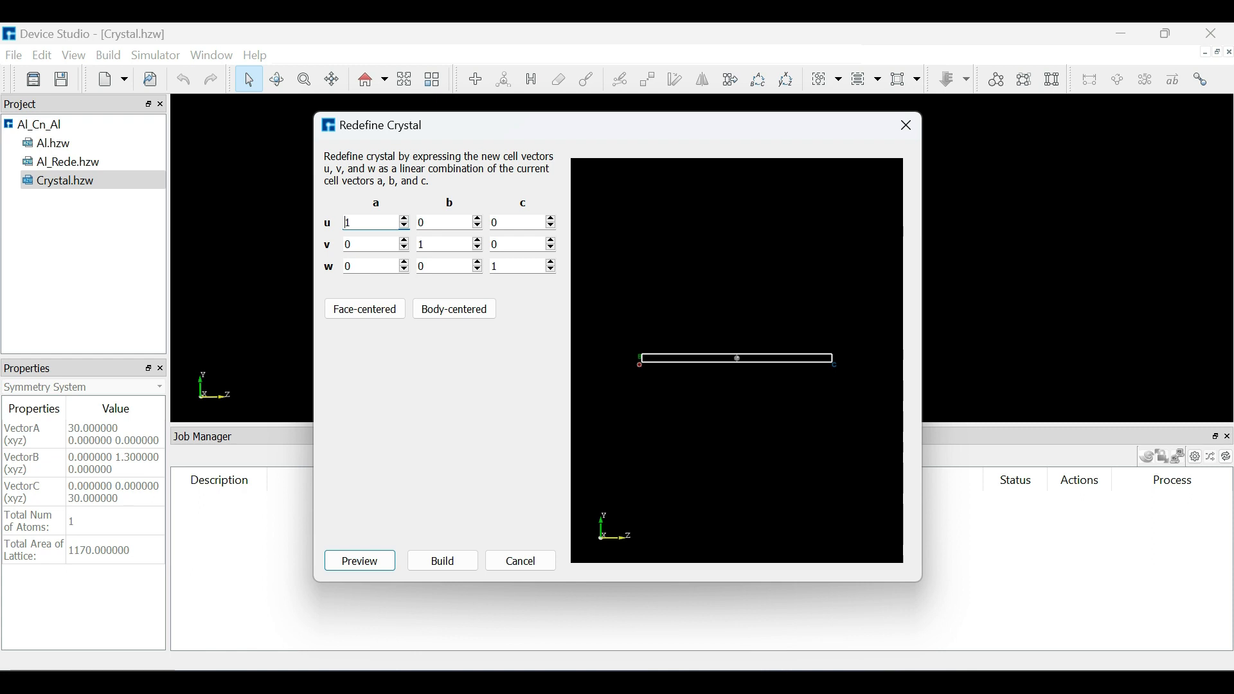
key("BackSpace")
type("5")
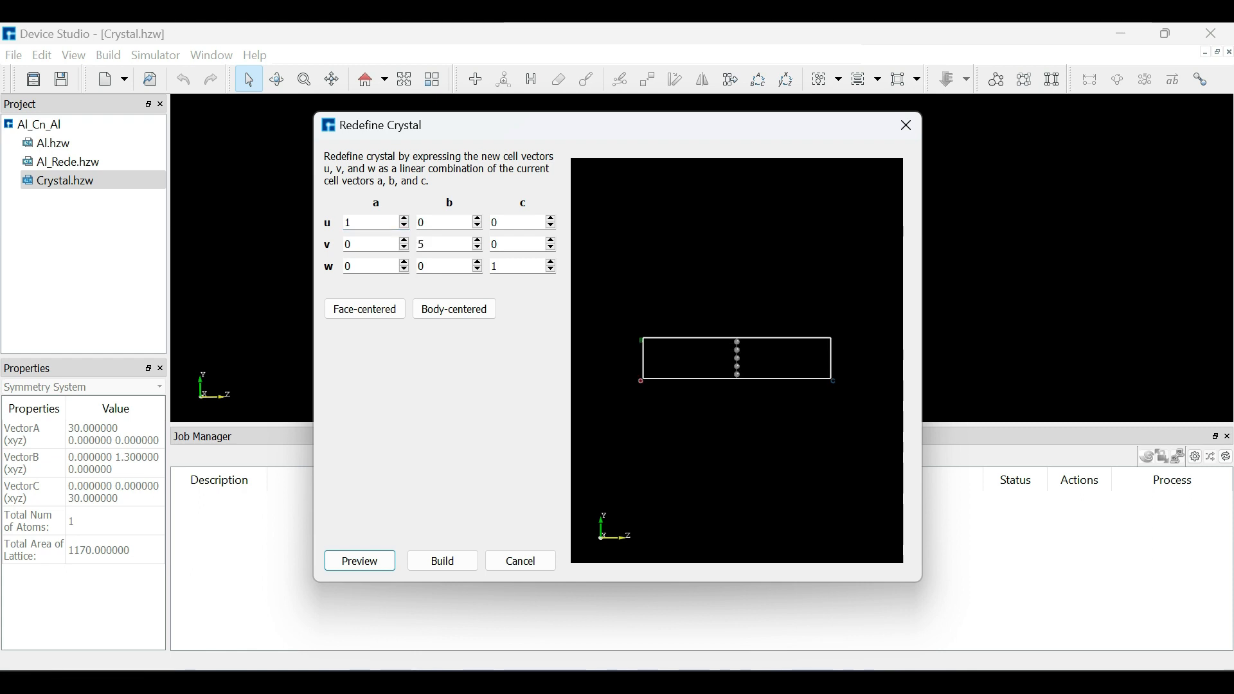
middle_click_drag(737, 360, 702, 333)
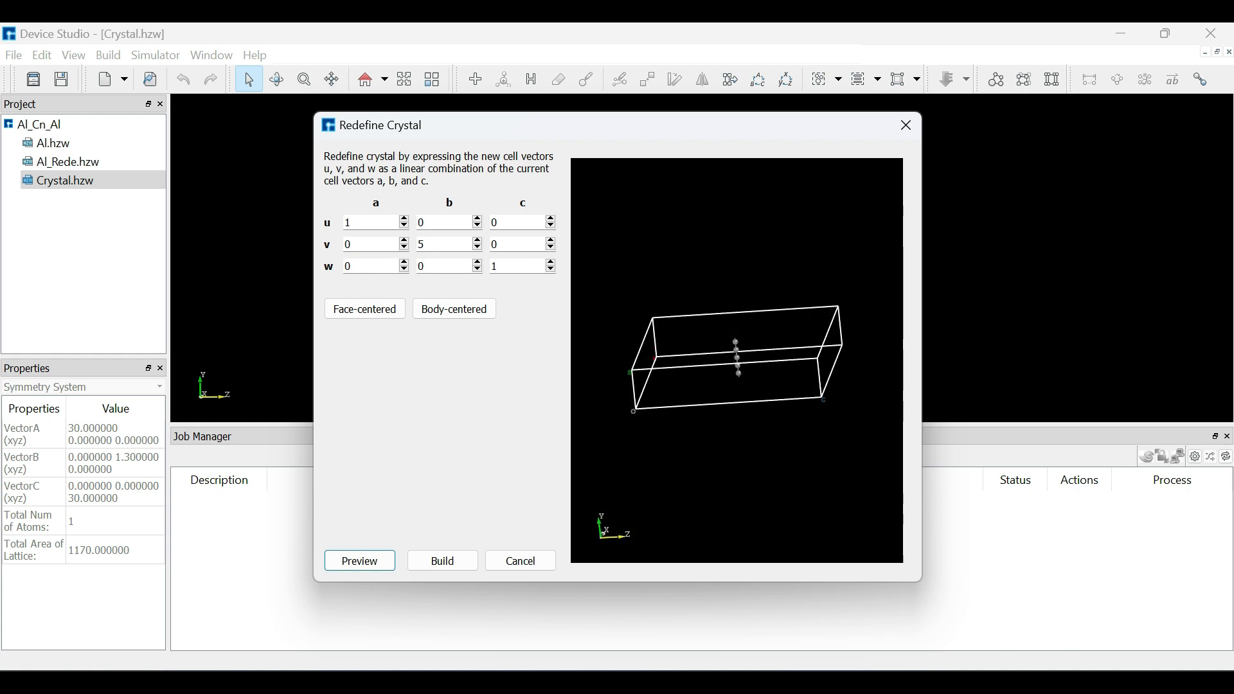
left_click(443, 561)
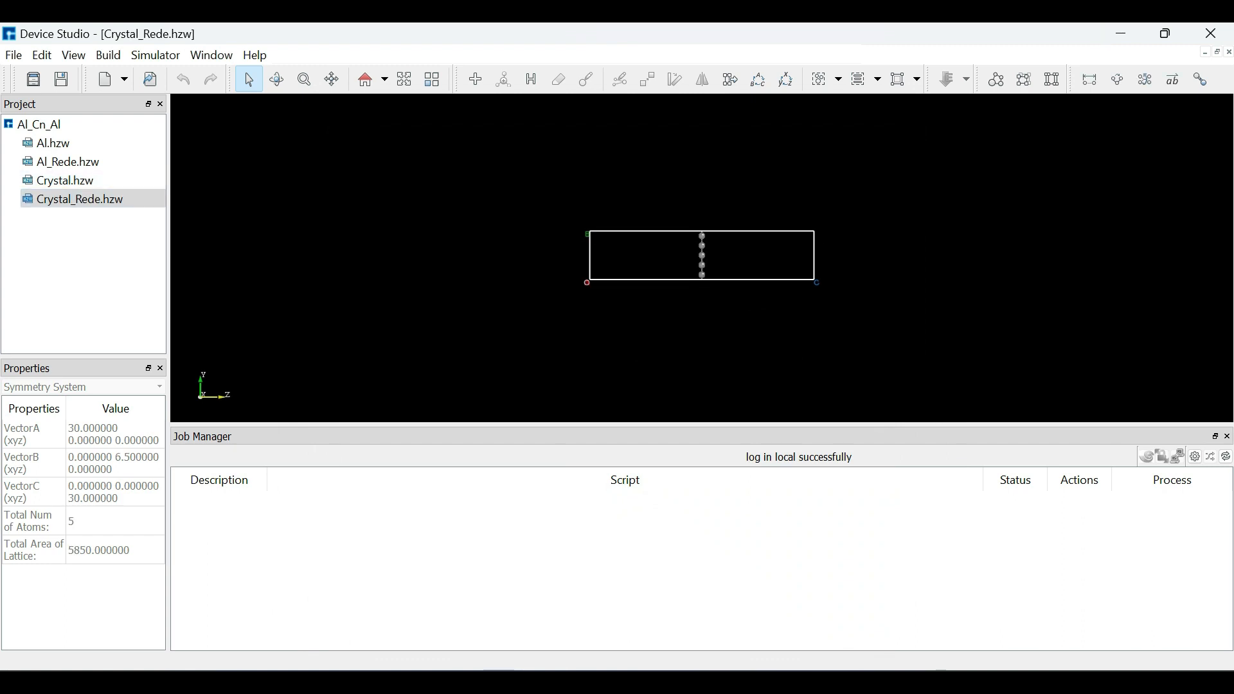
Review the Al_Rede.hzw and Crystal_Rede.hzw structures and start building a device of the B-C-T structure type.
double_click(64, 162)
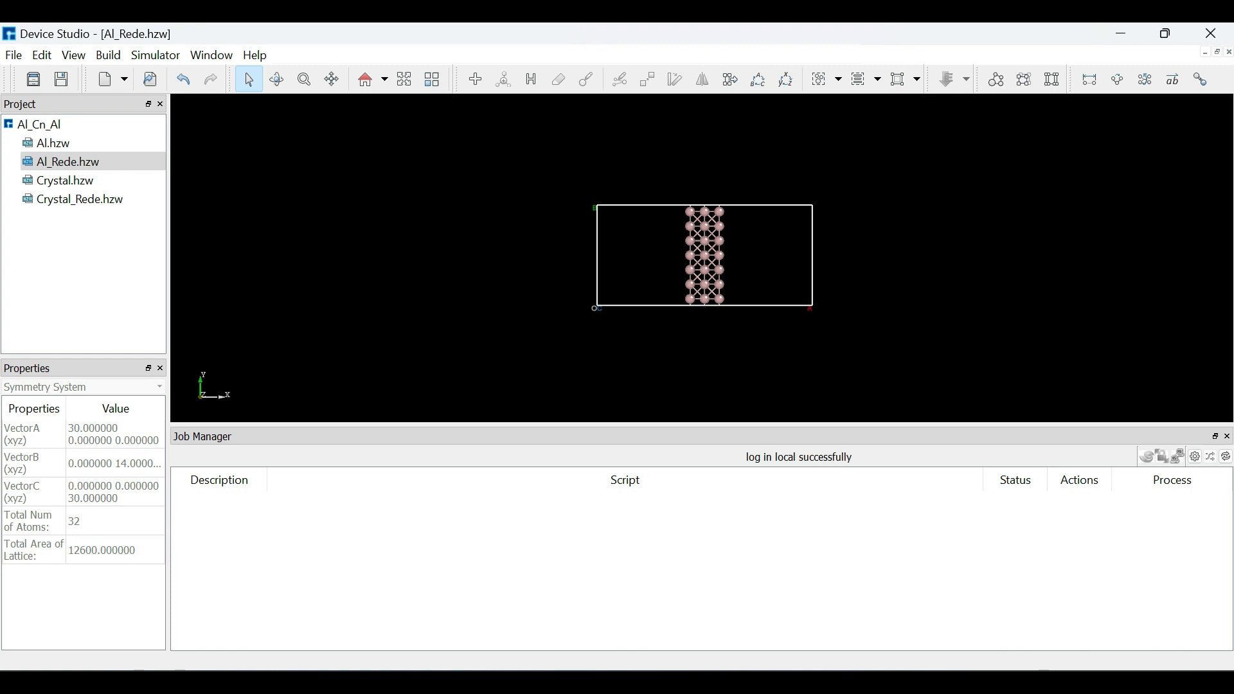
double_click(80, 199)
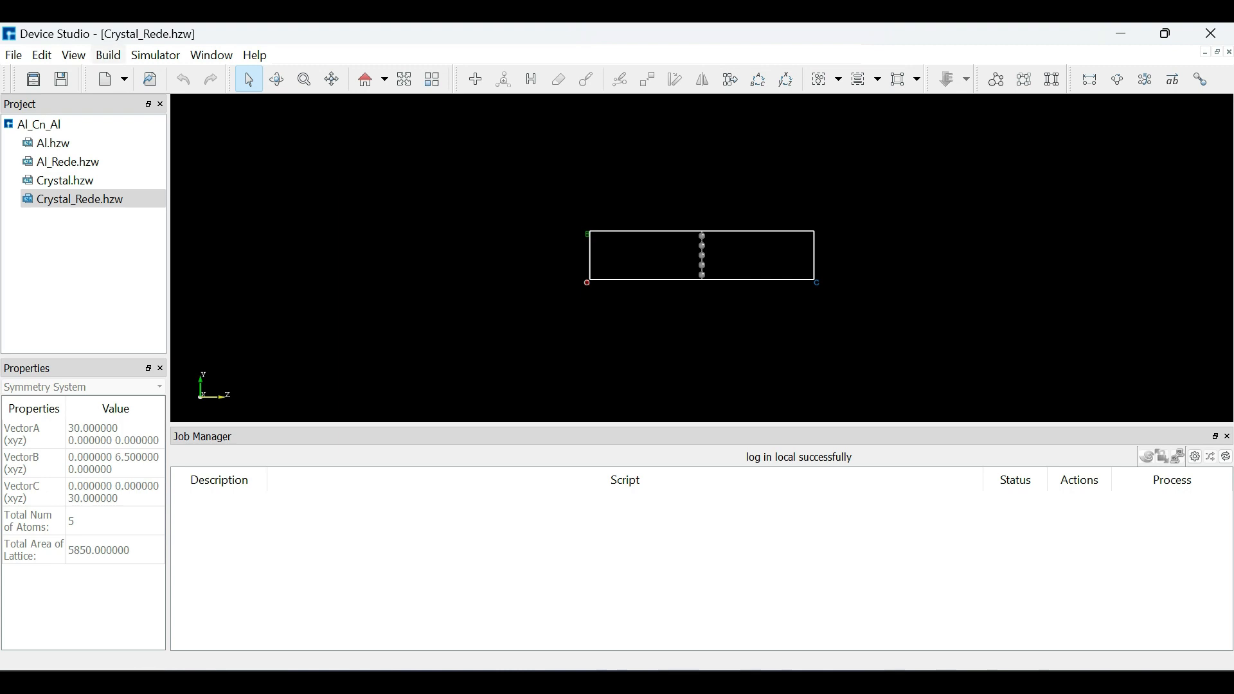
left_click(108, 55)
left_click(148, 142)
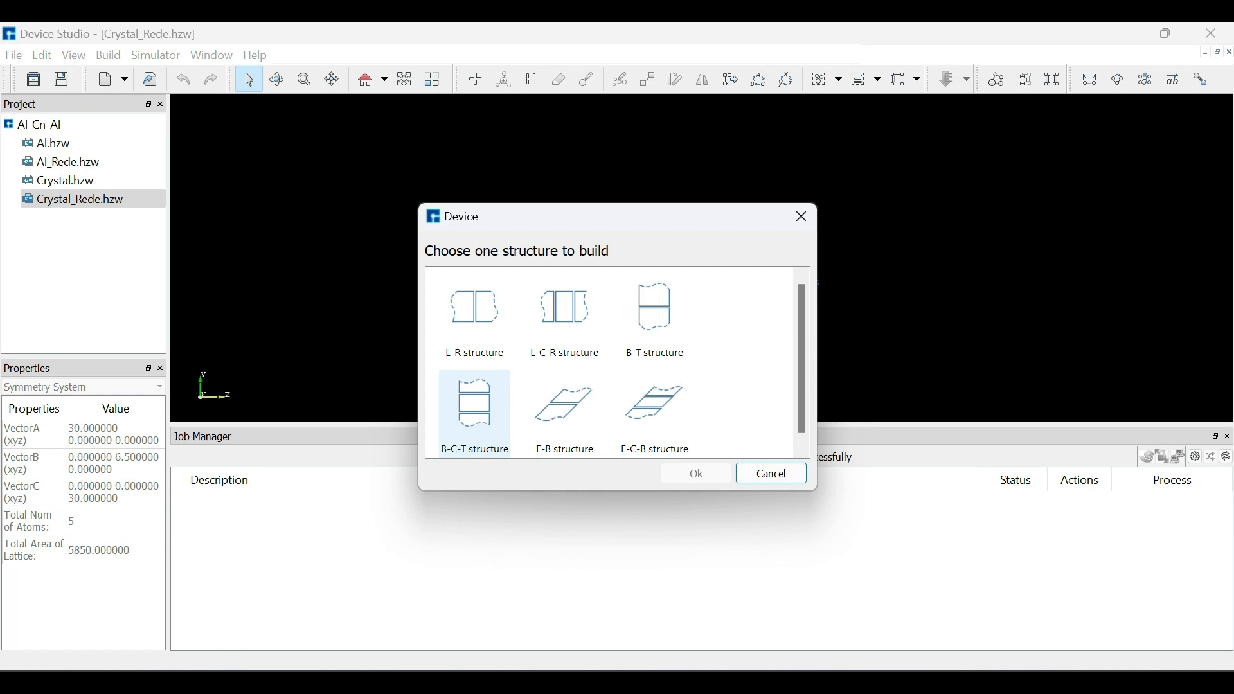
double_click(474, 411)
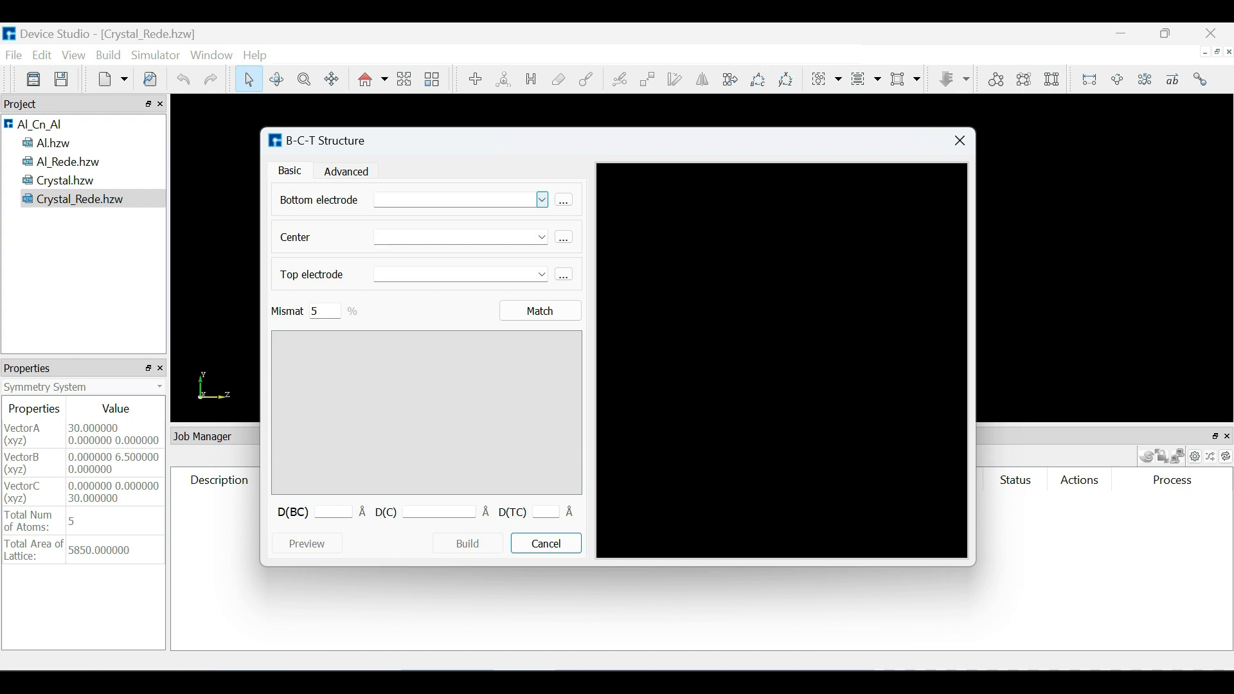
Assign Al_Rede.hzw as bottom and top electrodes and Crystal_Rede.hzw as center, and preview the lattice-matched structure.
left_click(542, 200)
left_click(542, 200)
left_click(542, 200)
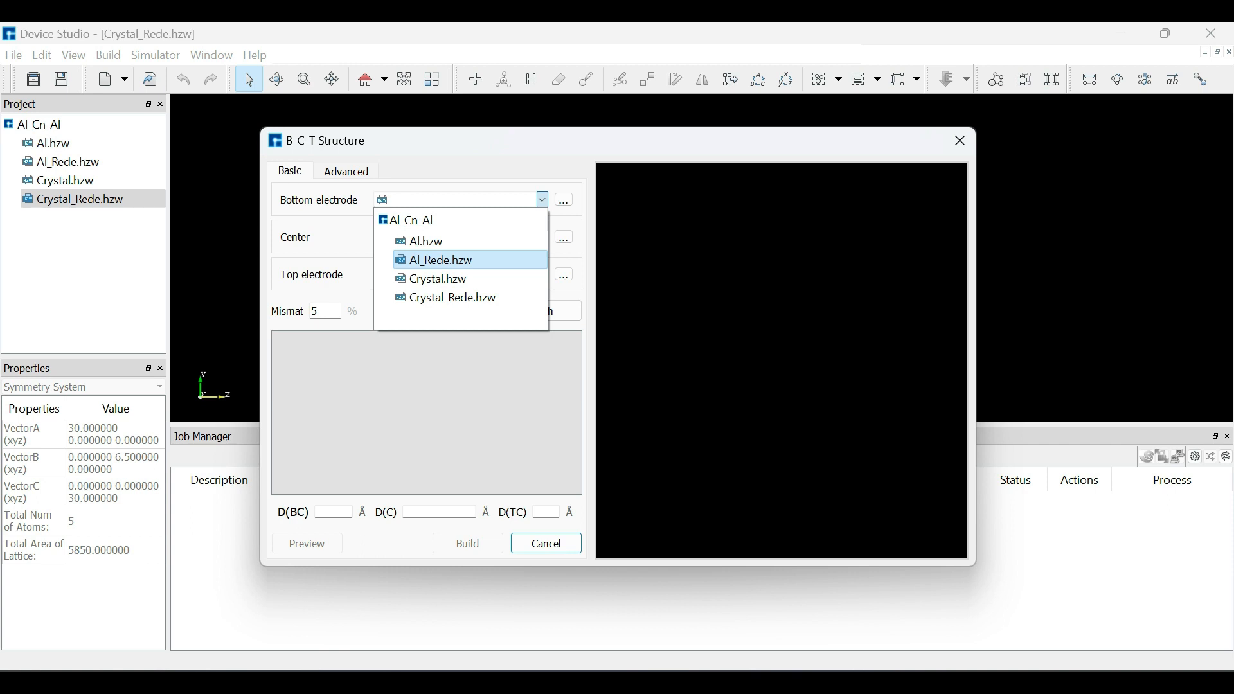
left_click(441, 260)
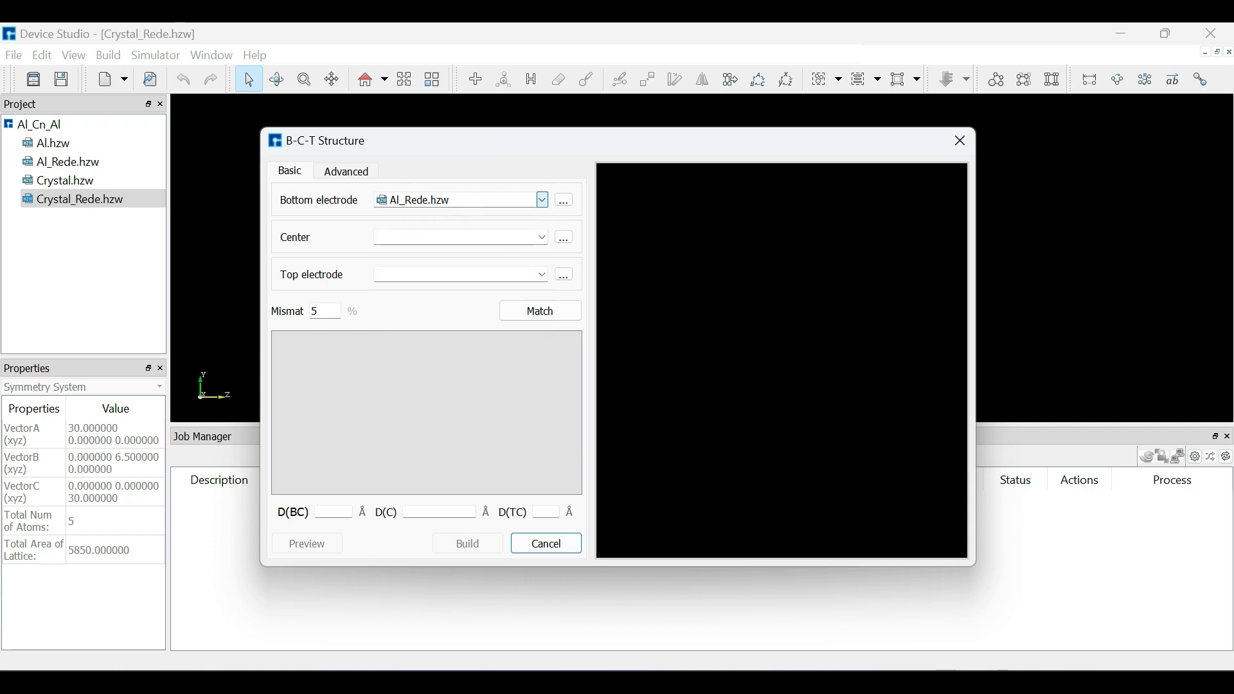
left_click(543, 275)
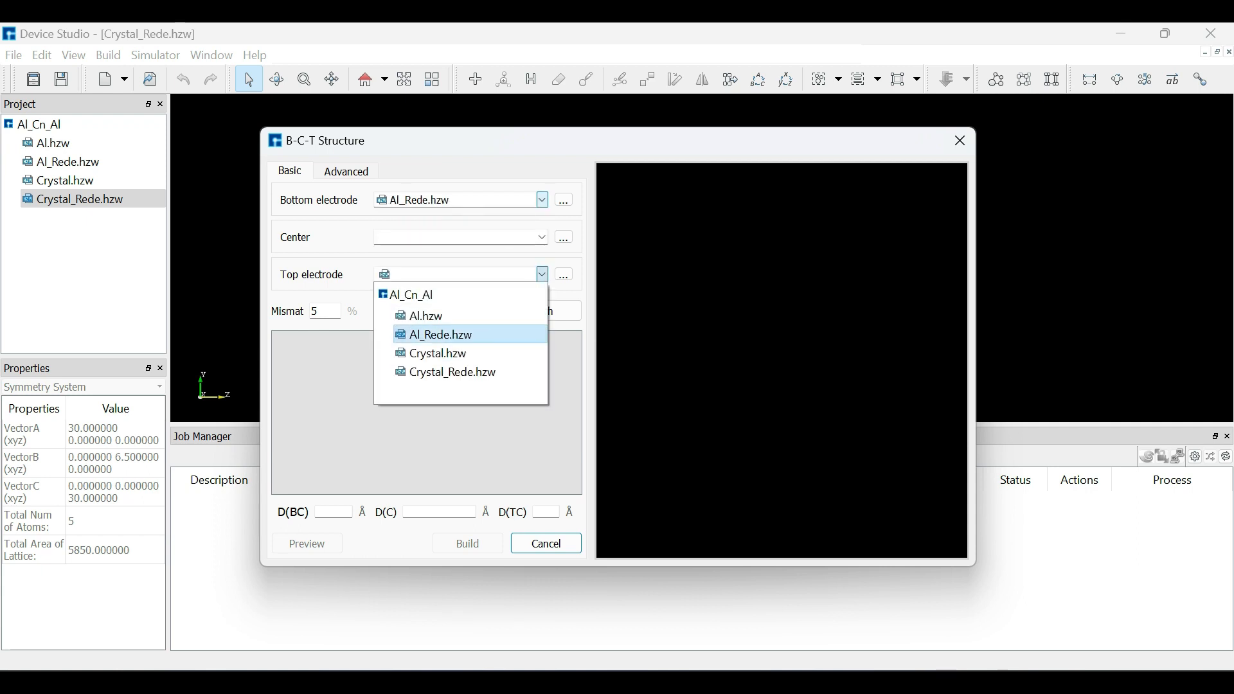
left_click(443, 335)
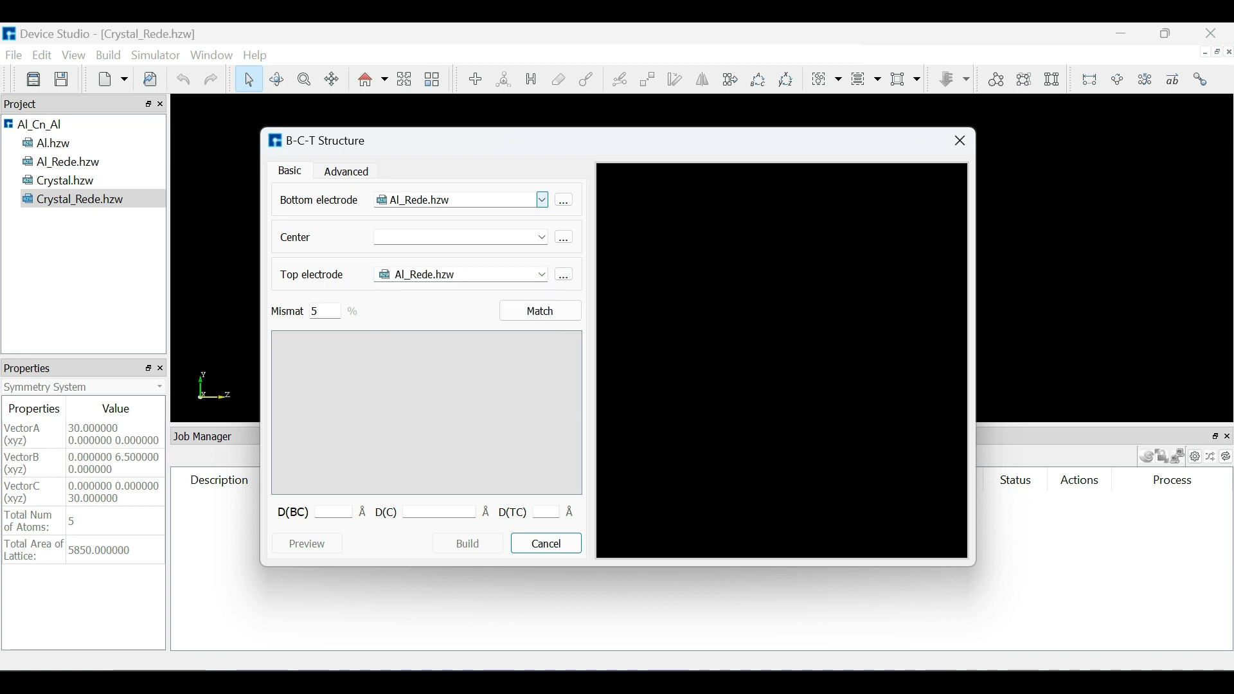
left_click(542, 237)
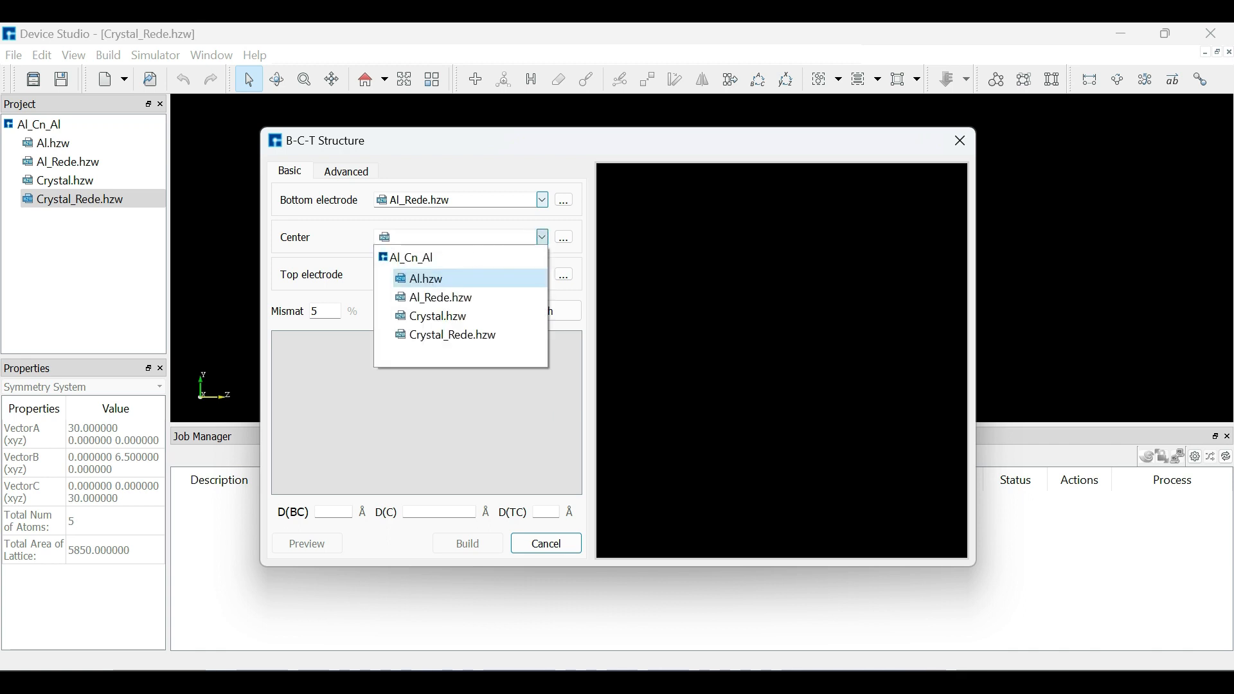
left_click(450, 335)
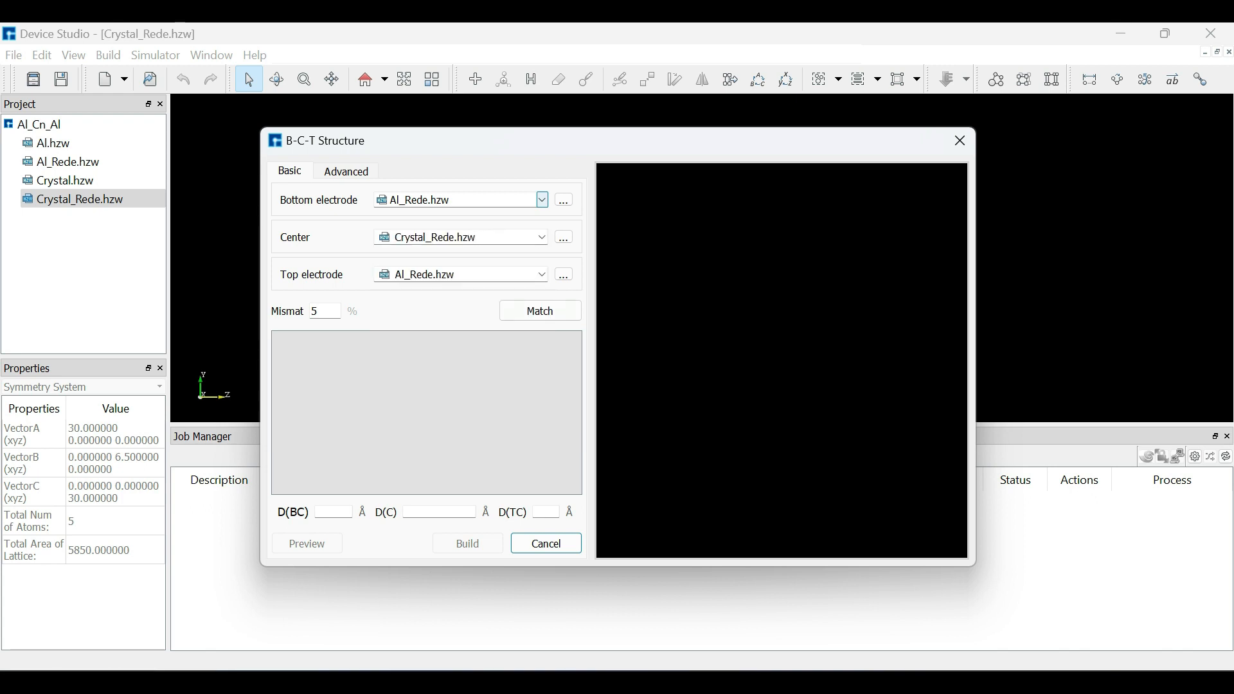
left_click(541, 311)
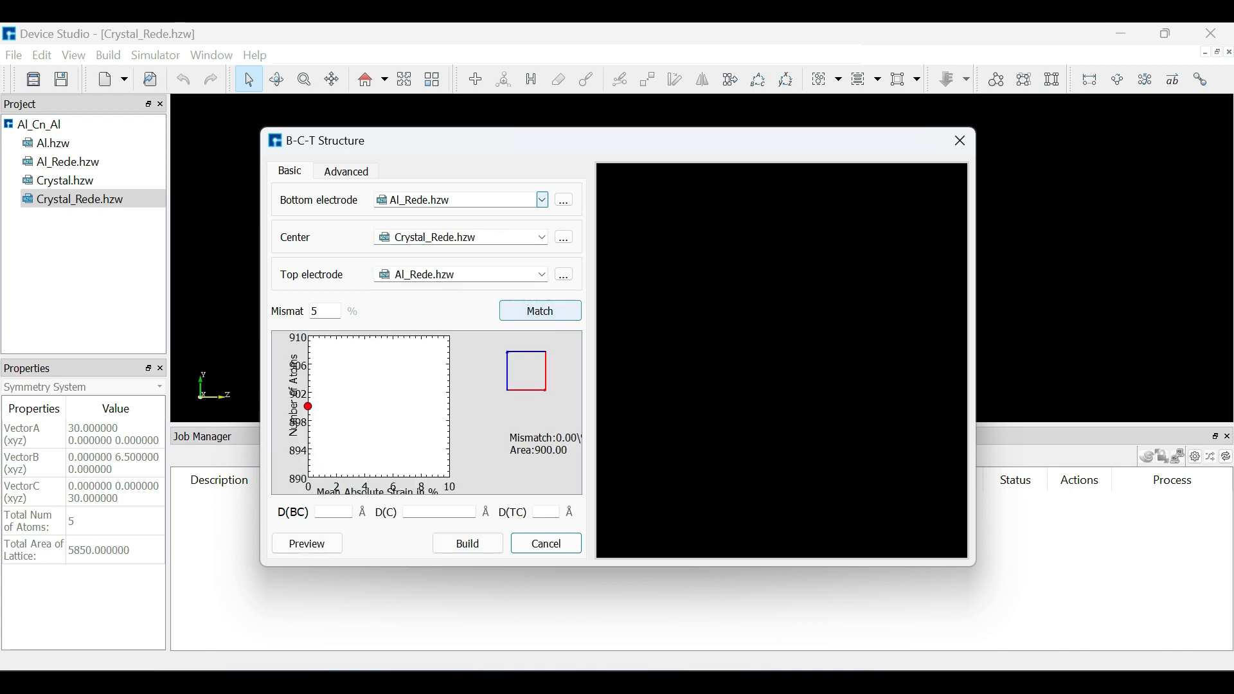
left_click(307, 544)
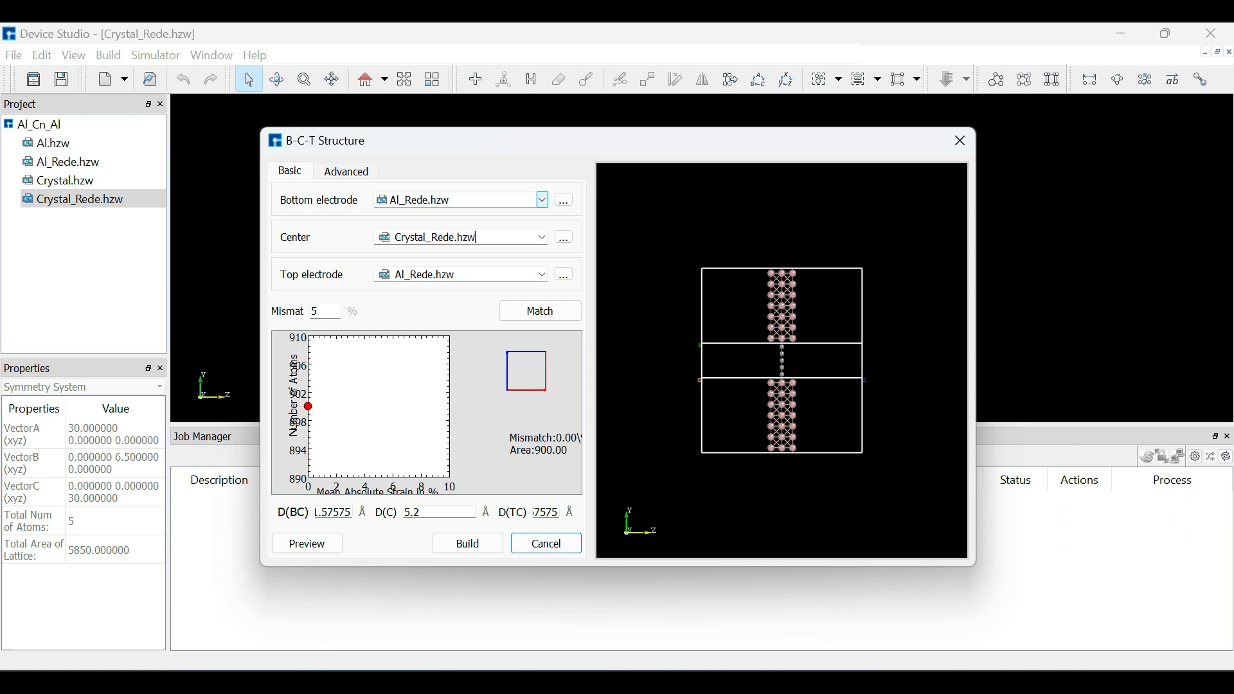
Set the D(BC) and D(TC) spacings to 1.2 Å, and preview and build the device.
double_click(336, 513)
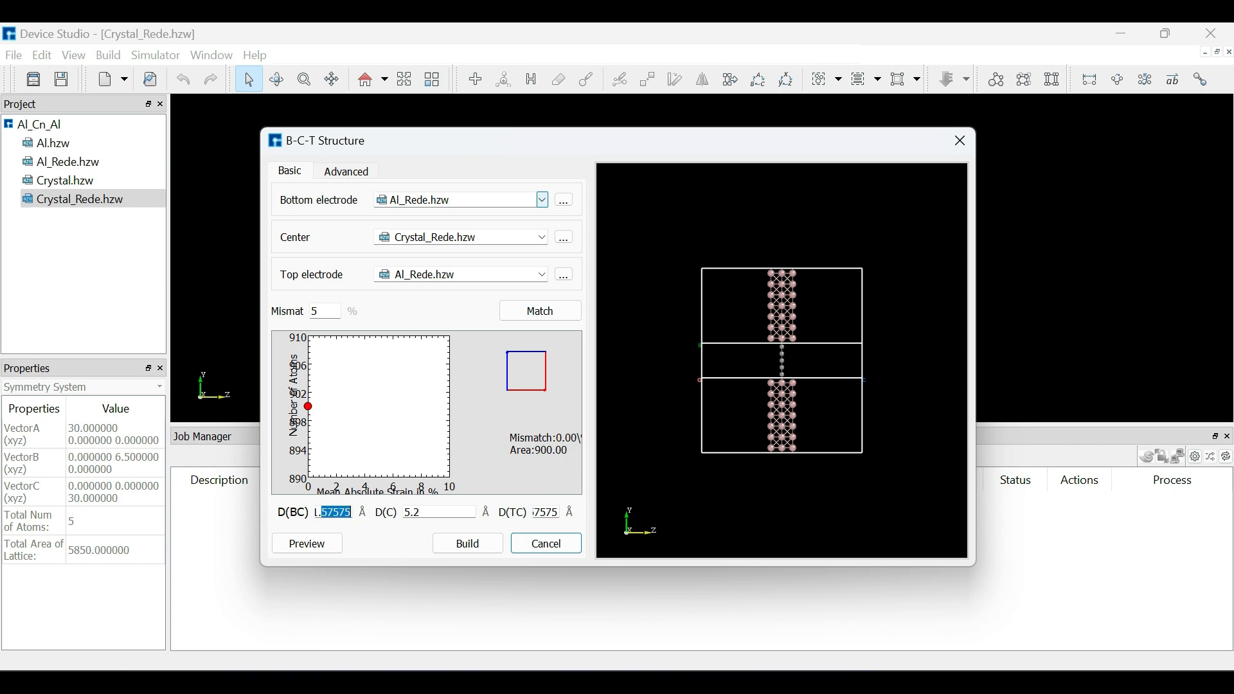
key("BackSpace")
type("2")
double_click(548, 512)
type("1.")
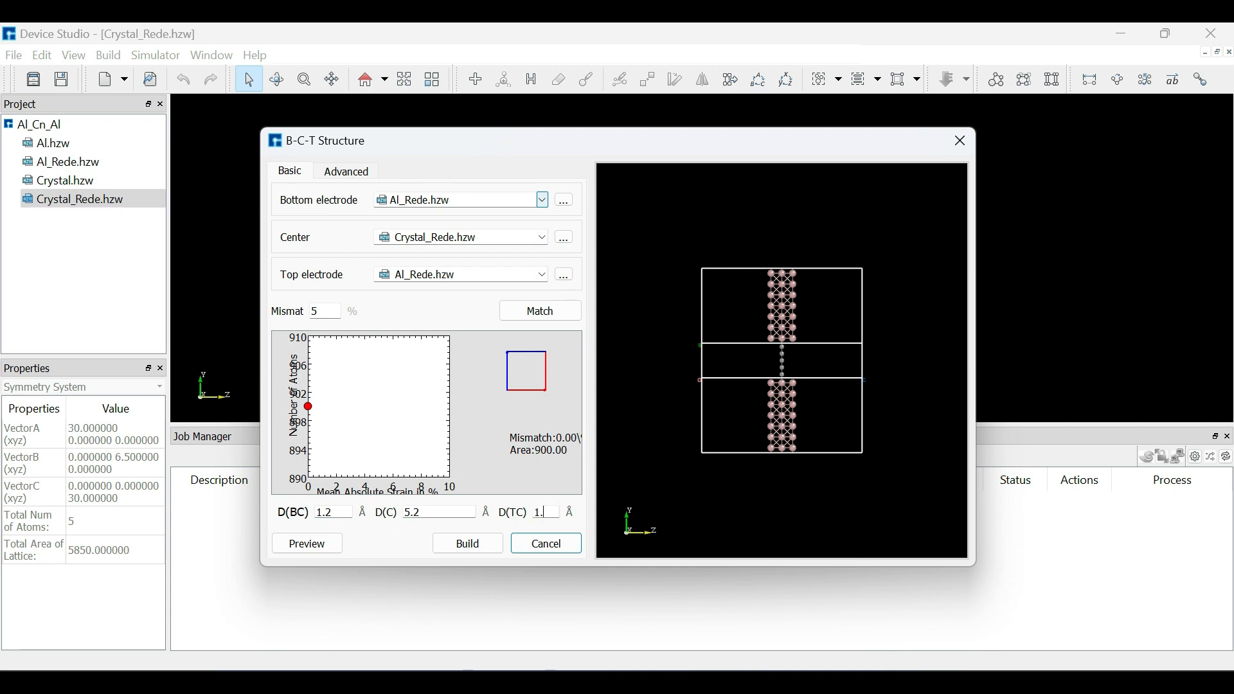
type("2")
left_click(309, 544)
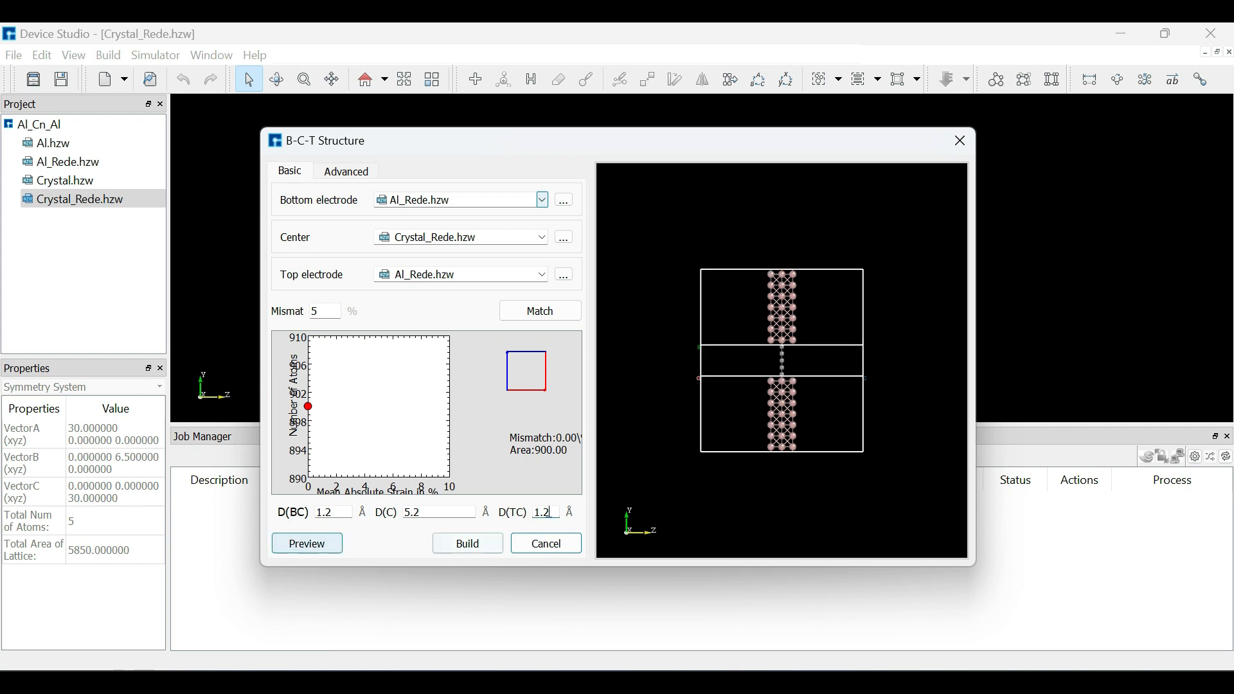
left_click(469, 544)
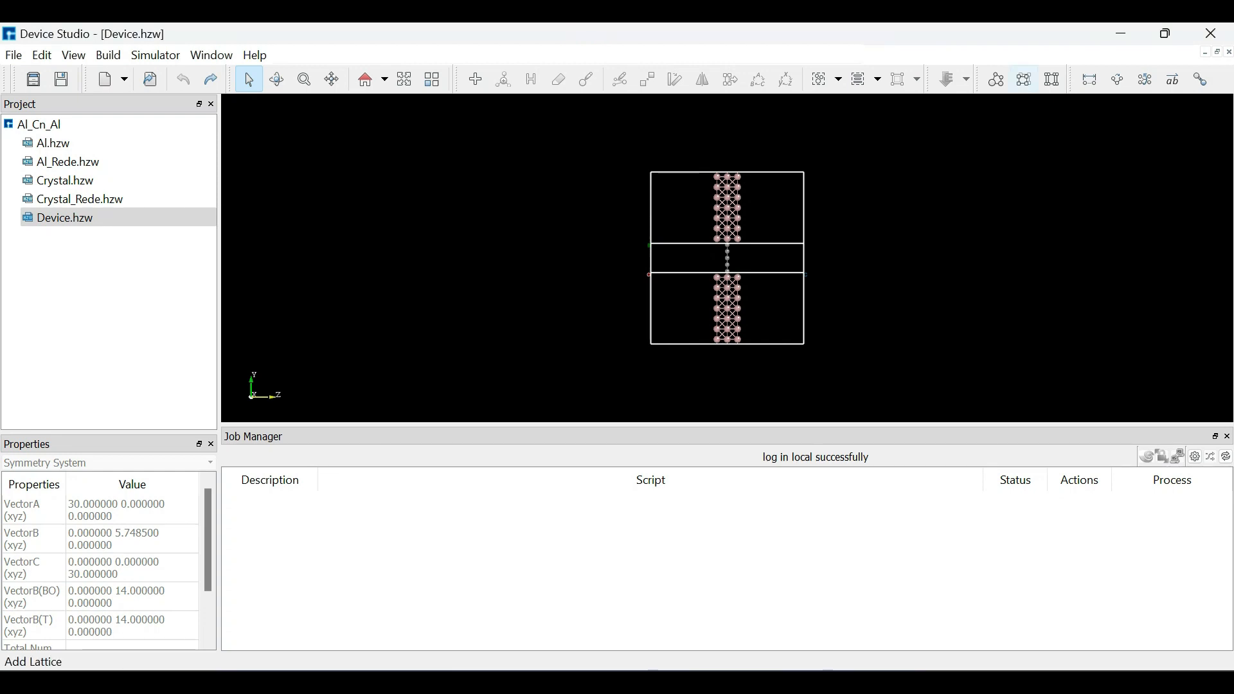
Convert the built device to a crystal with its default lattice and centre the atoms in the cell.
left_click(1027, 79)
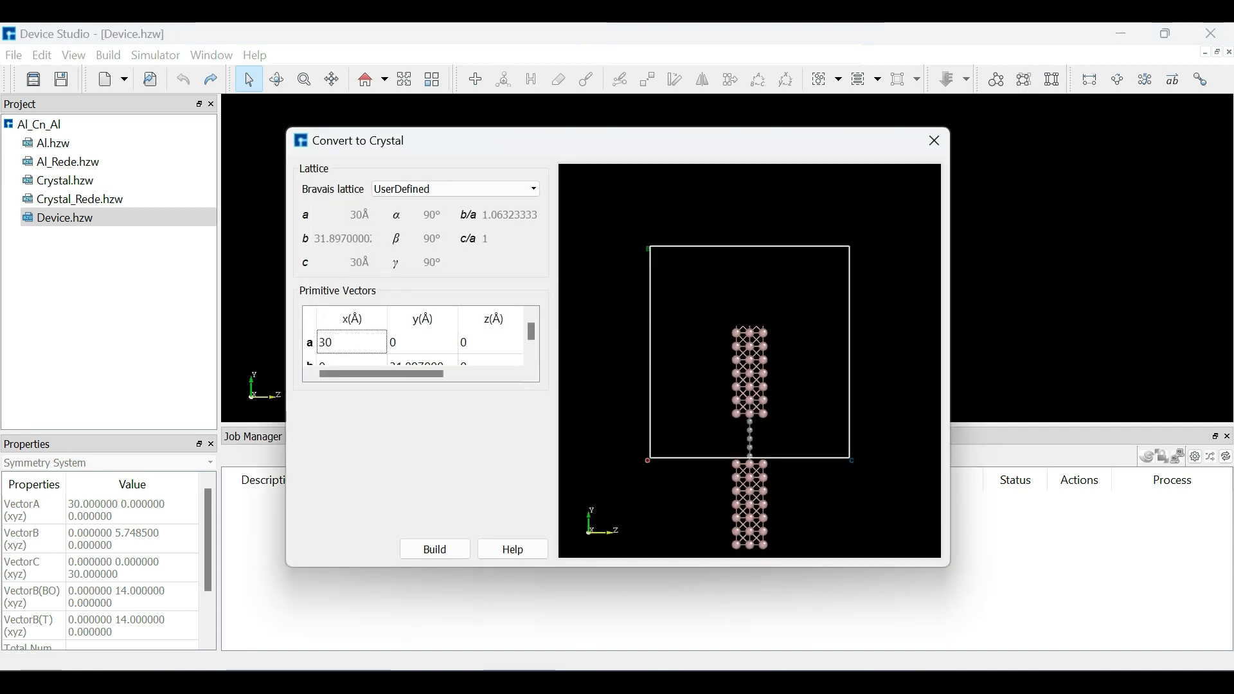
left_click(436, 549)
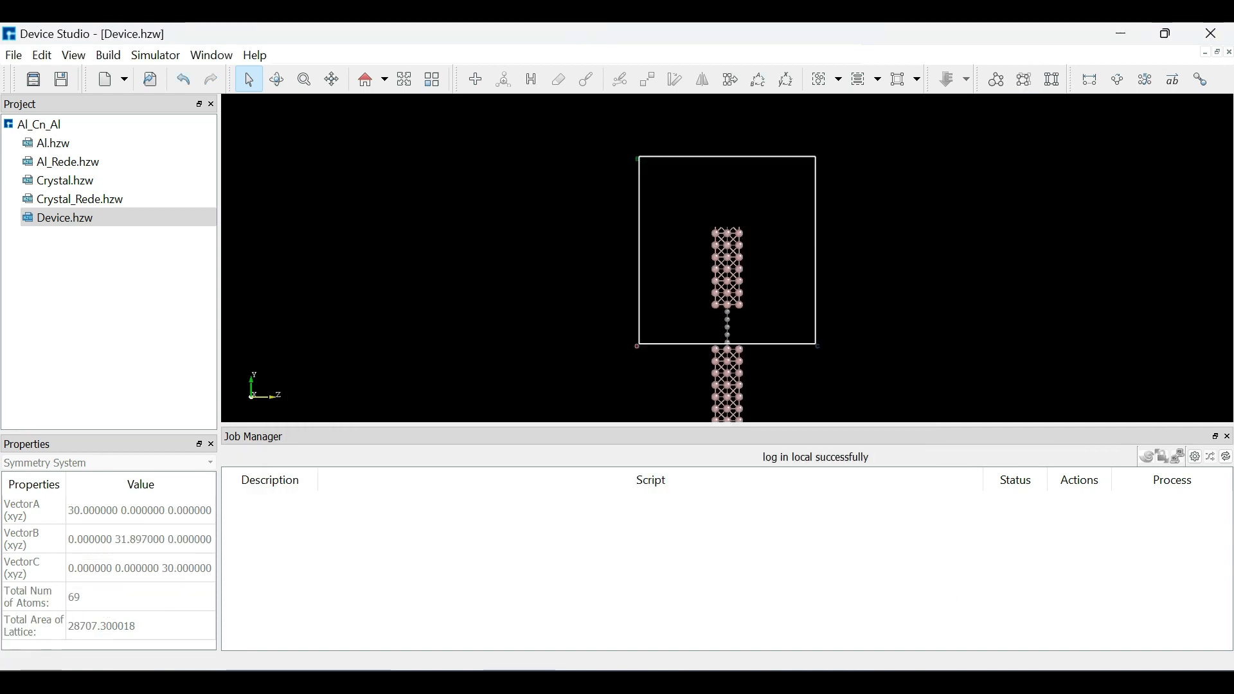
left_click(862, 79)
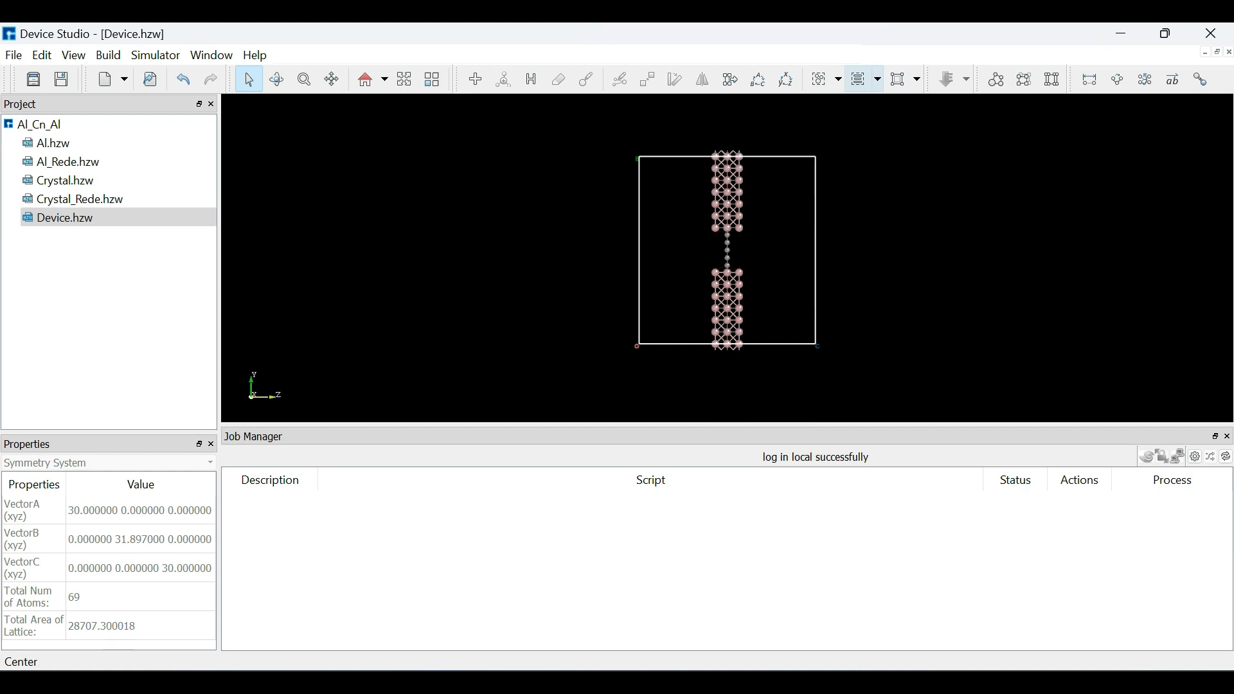
Delete the outermost layer of Al atoms at both the upper and lower ends of the structure.
left_click_drag(698, 146, 758, 162)
left_click(559, 79)
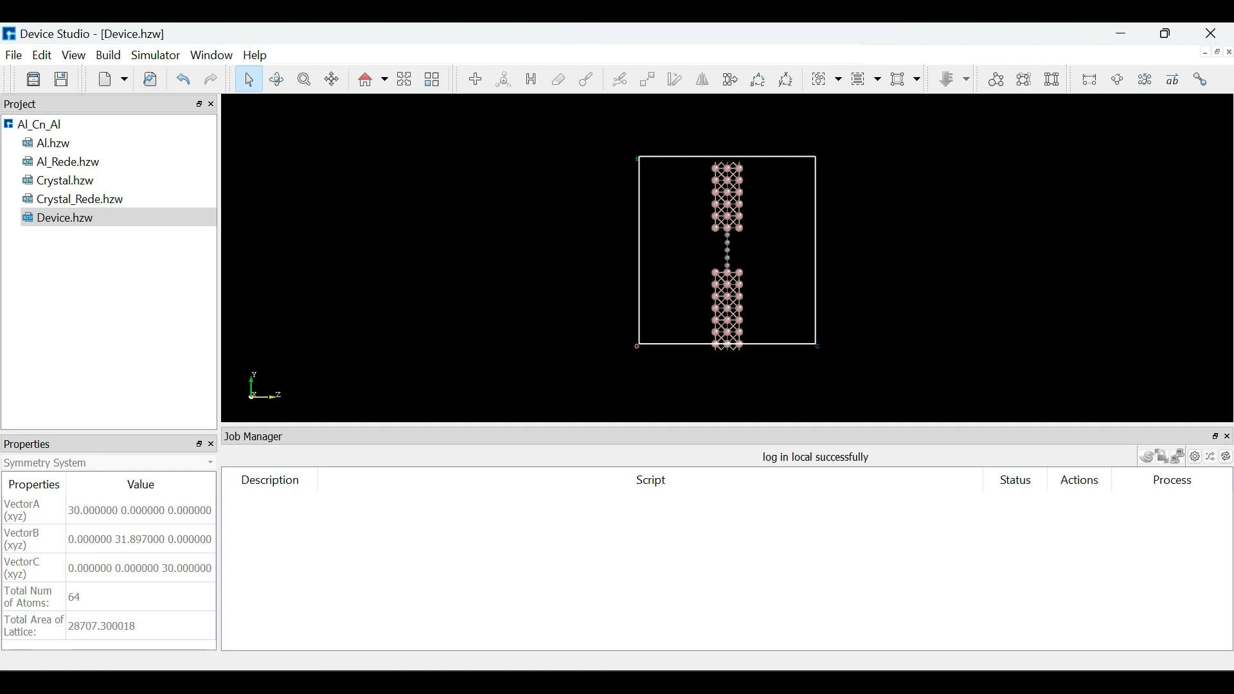
left_click_drag(702, 340, 767, 365)
left_click(559, 79)
Convert the trimmed crystal to a device with bottom and top electrodes, using y extension vectors of -4.0495 and 4.0495 Å.
left_click(108, 55)
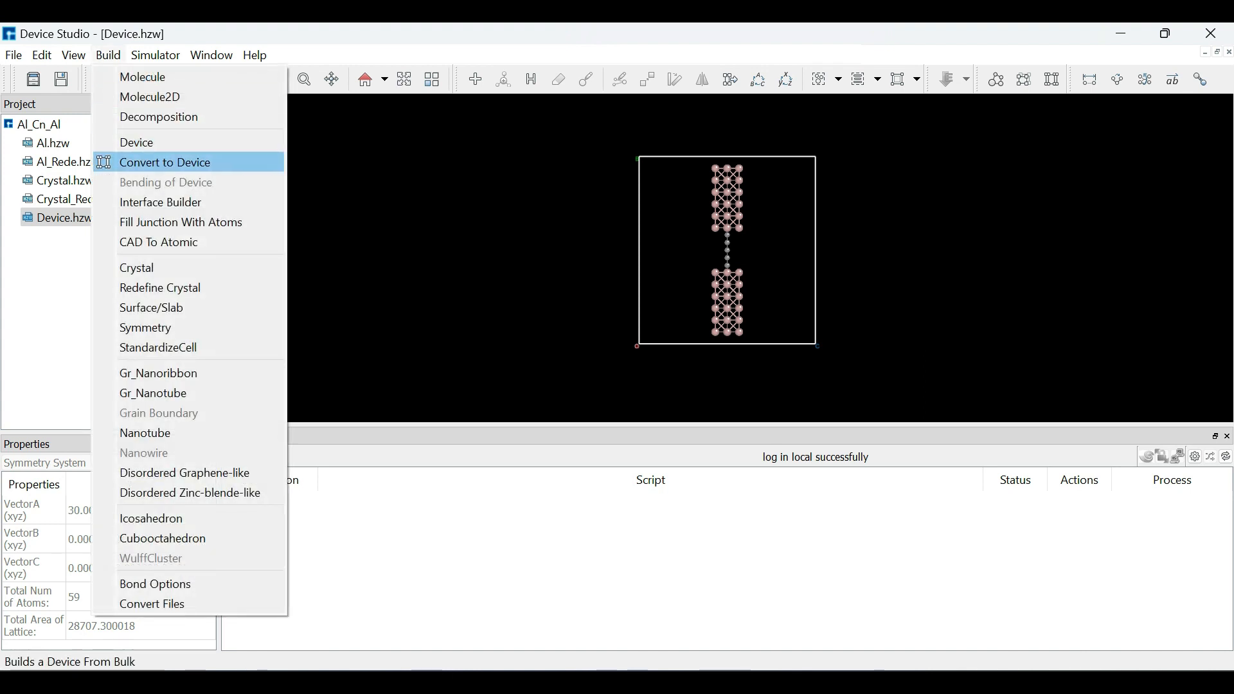
left_click(166, 162)
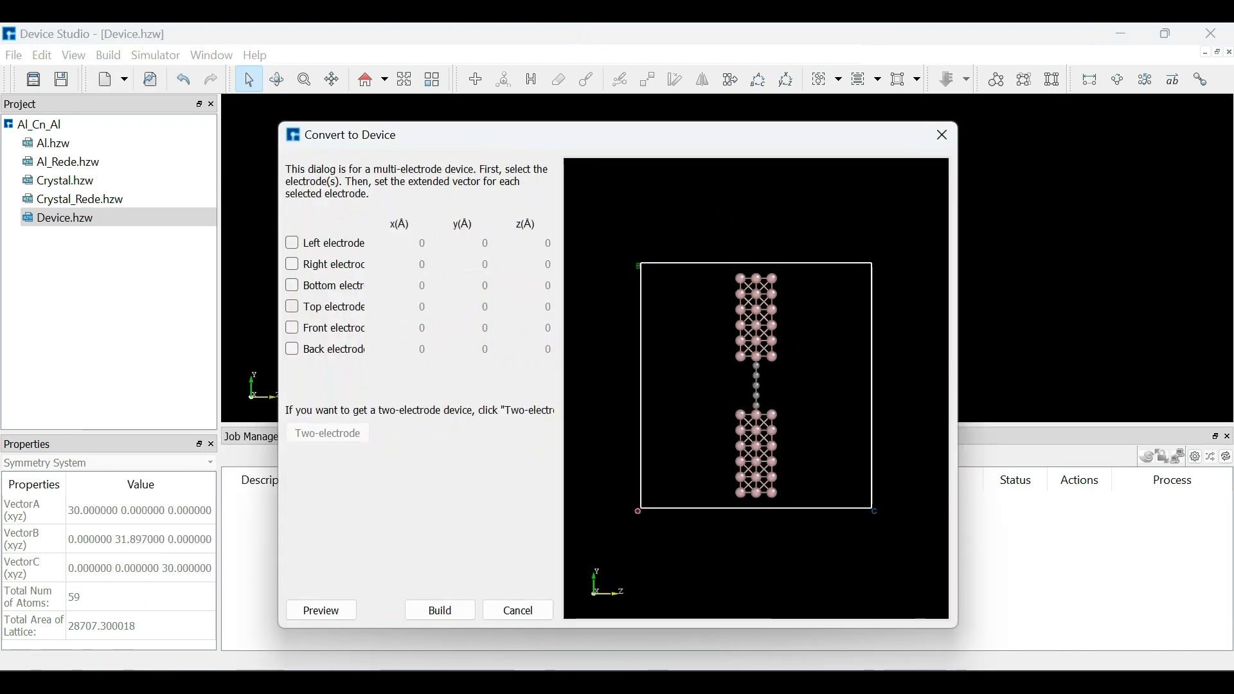
left_click(291, 307)
left_click(292, 285)
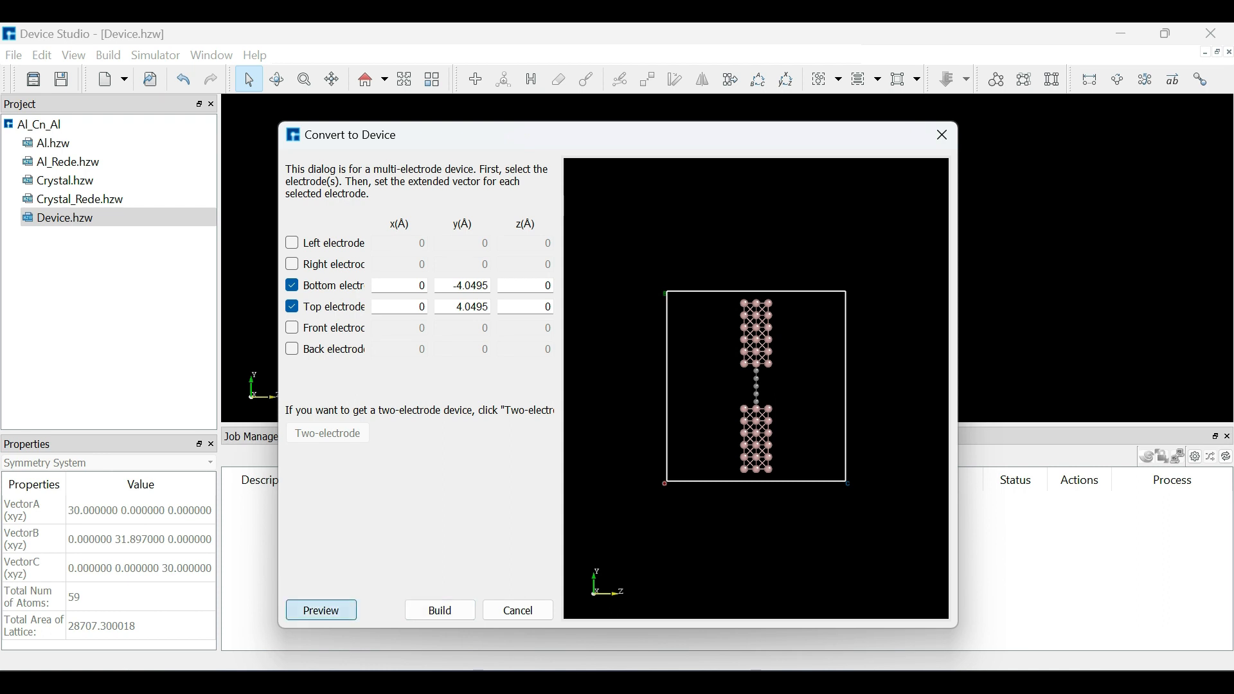
left_click(322, 610)
left_click(440, 610)
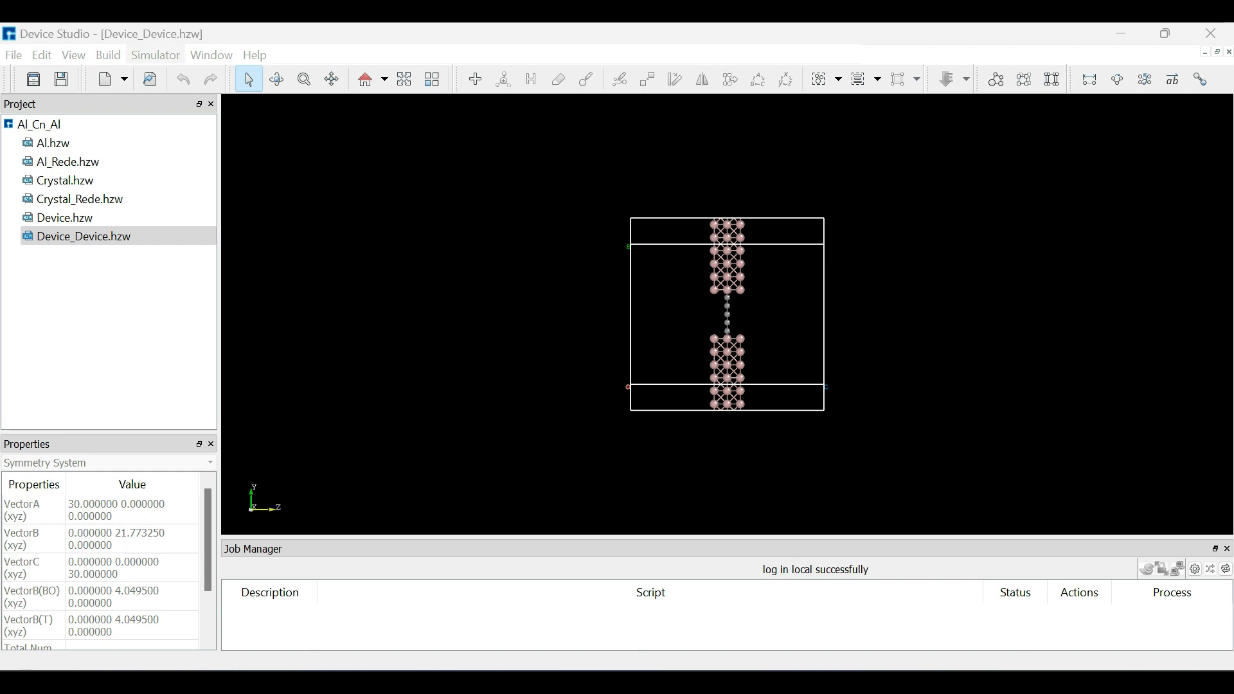
Open the Nanodcal SCF calculation setup for the device and enlarge its dialog so all settings pages are accessible.
left_click(156, 56)
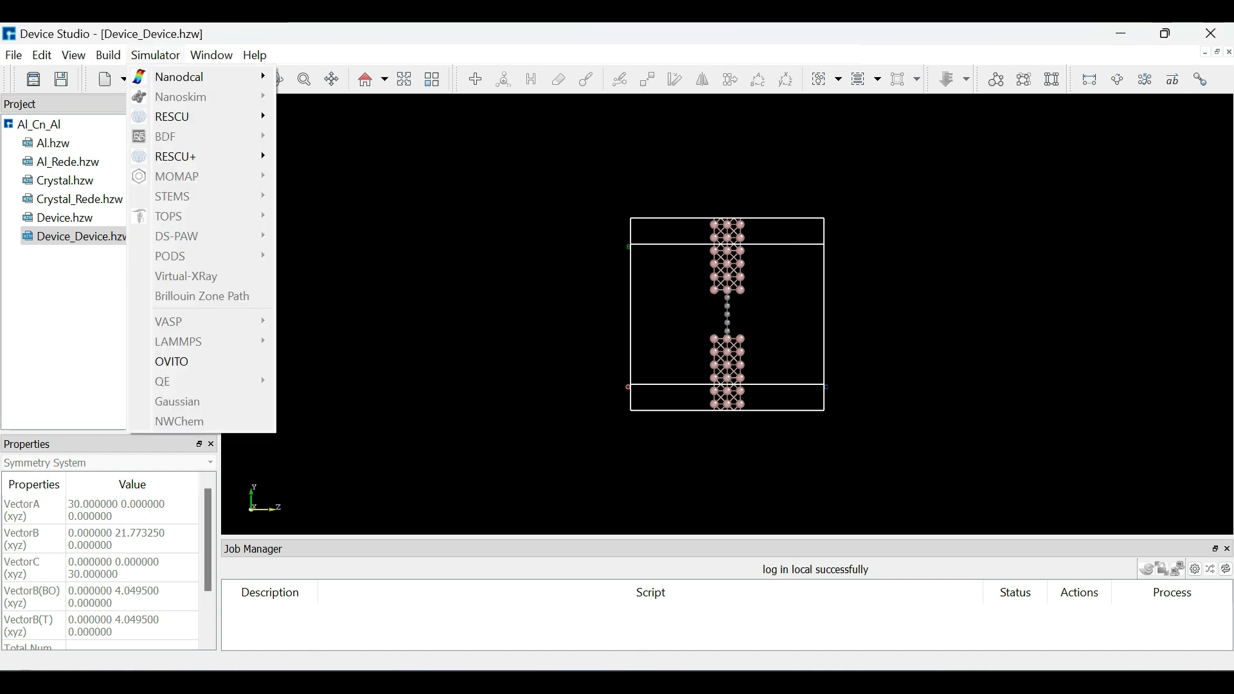
mouse_move(193, 77)
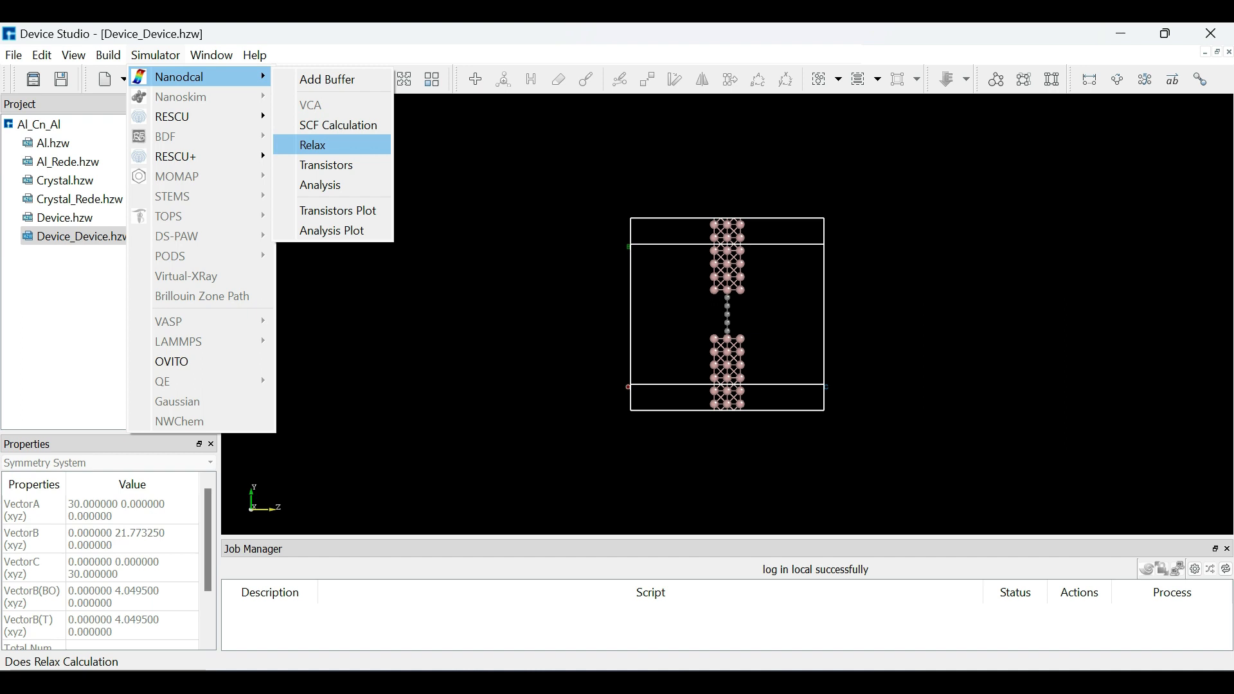
left_click(338, 126)
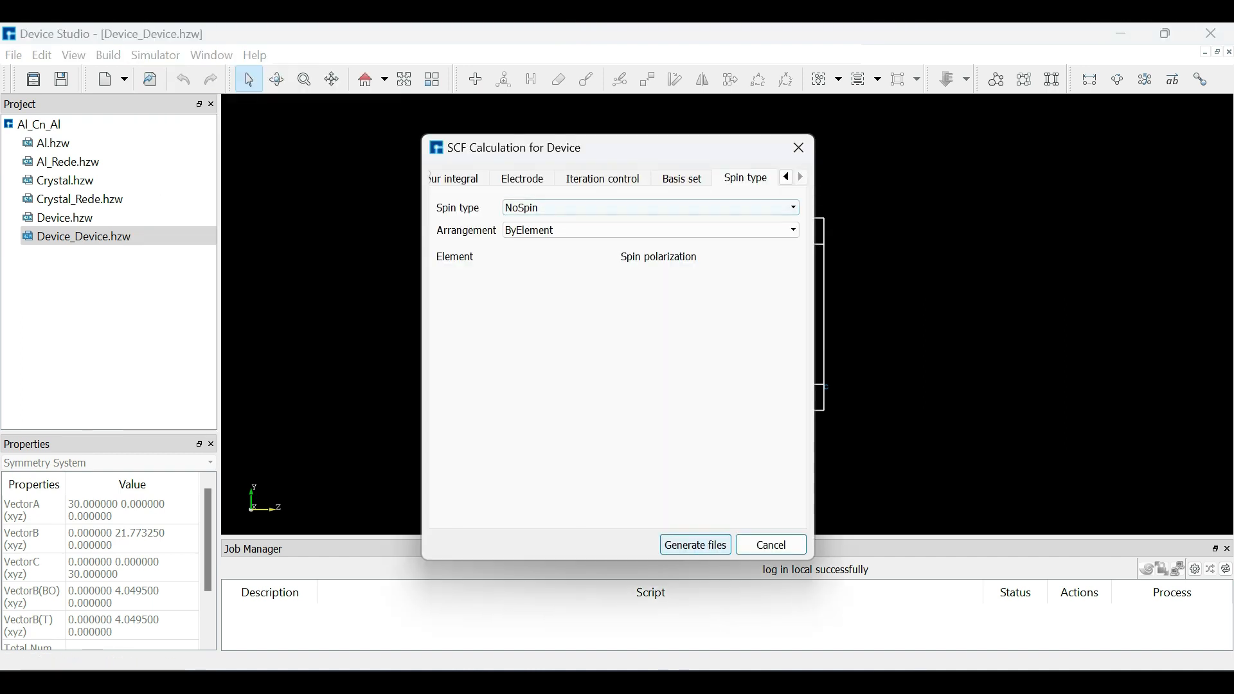
left_click(455, 179)
left_click_drag(815, 344, 1022, 359)
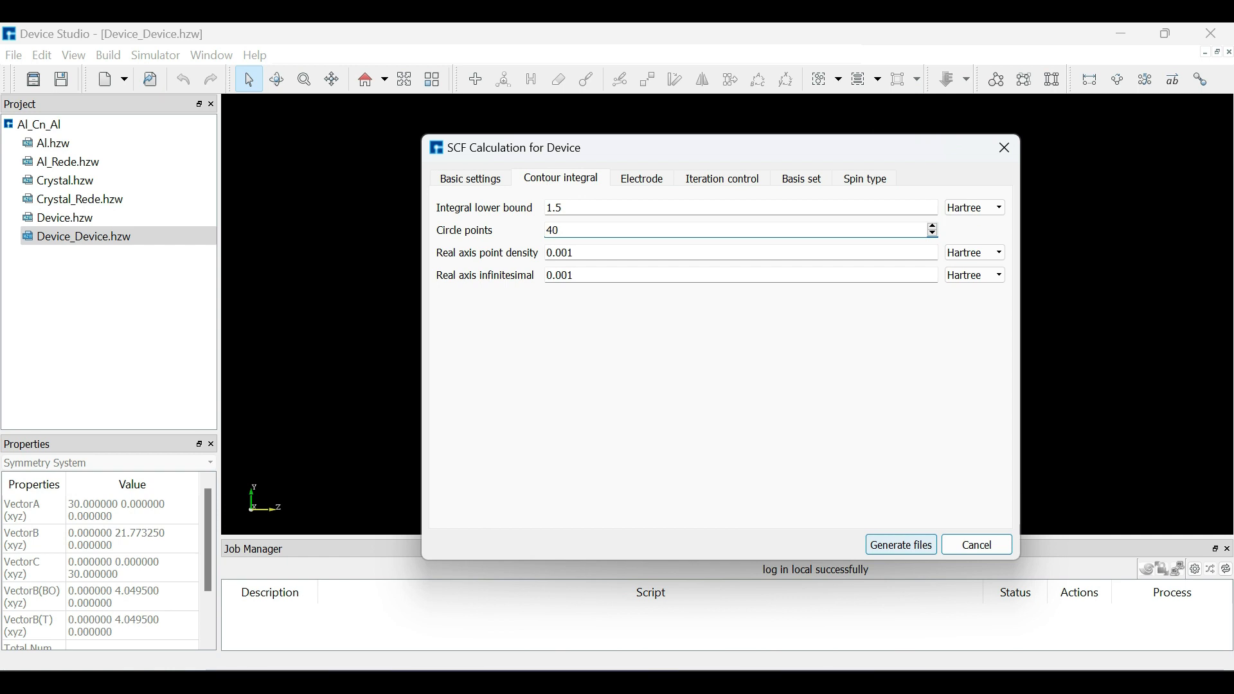
left_click_drag(660, 560, 662, 612)
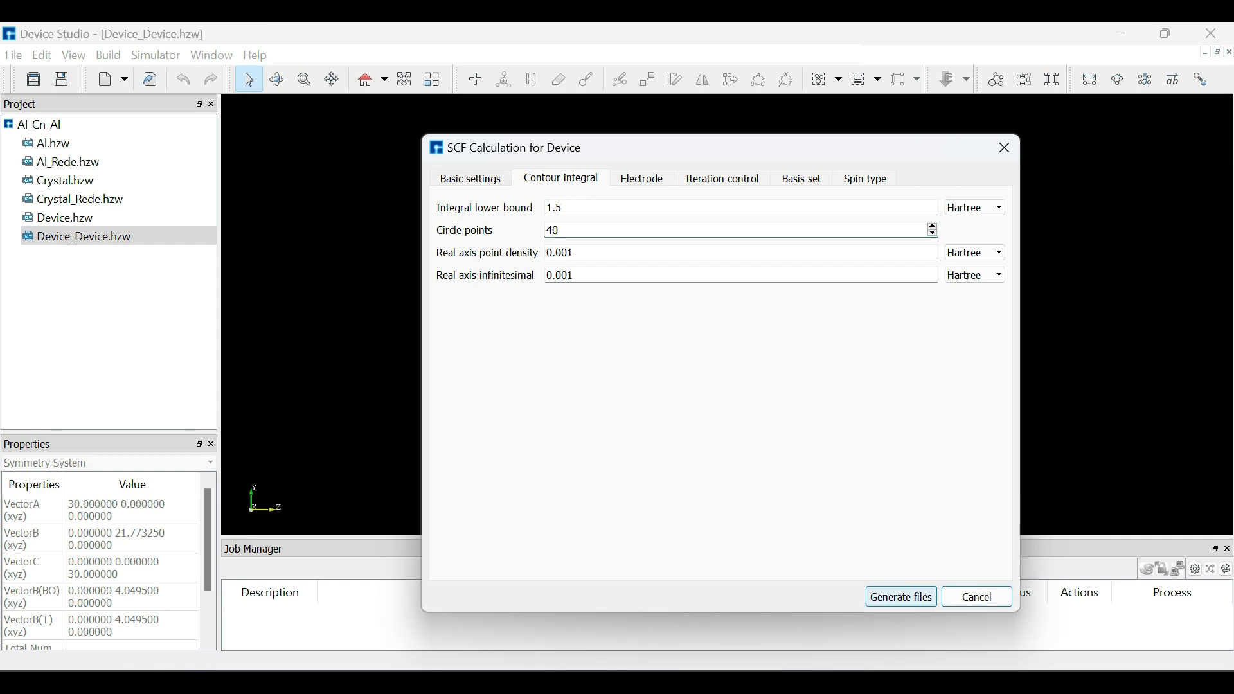
Review the basic, contour integral, electrode, iteration control, basis set and spin type settings, and generate the SCF input files.
left_click(470, 178)
left_click(560, 178)
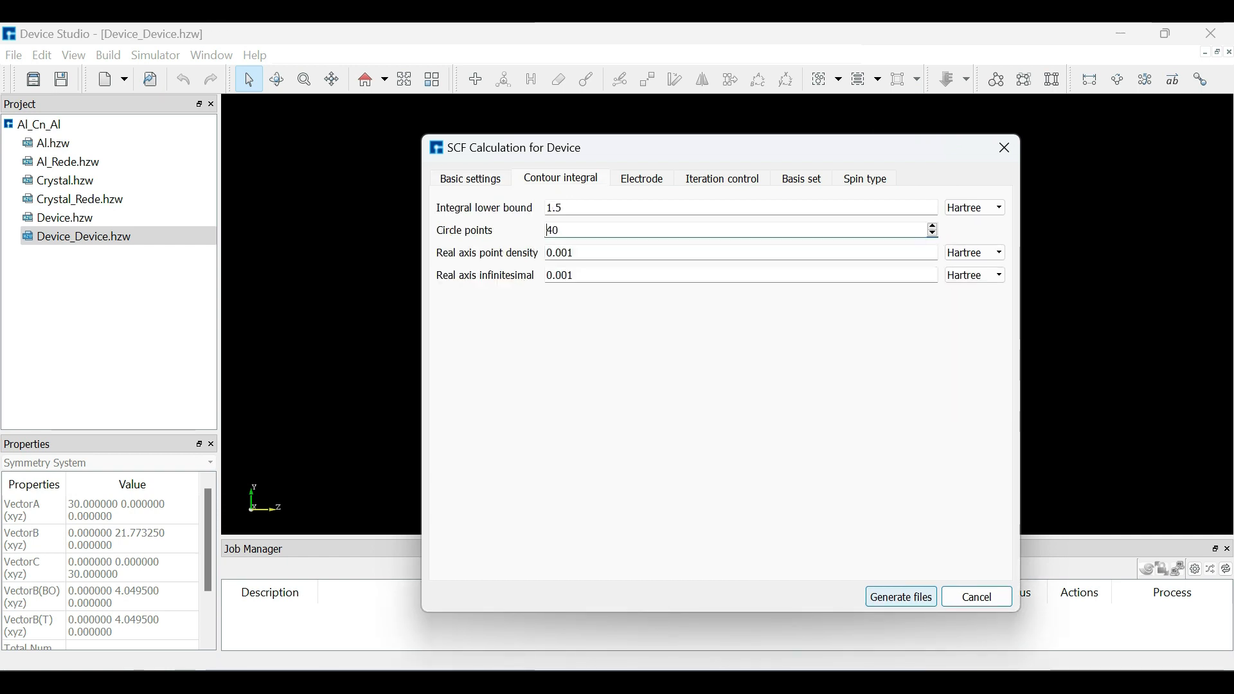
left_click(642, 179)
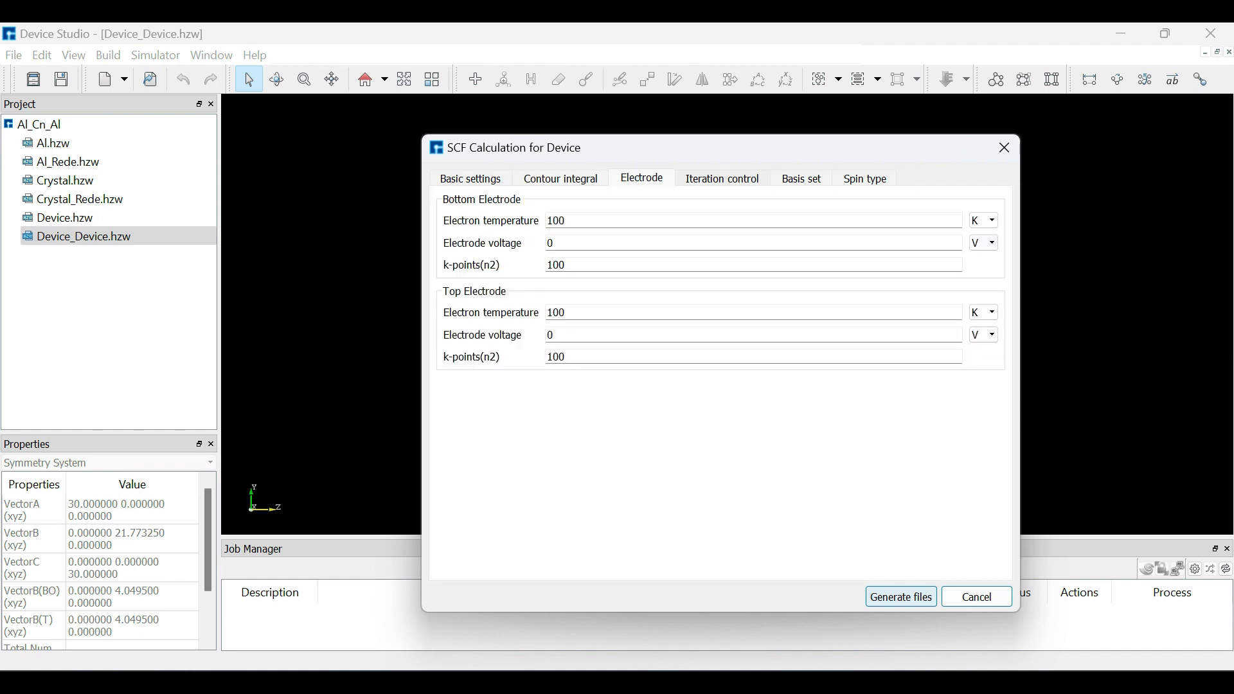
left_click(723, 179)
left_click(804, 178)
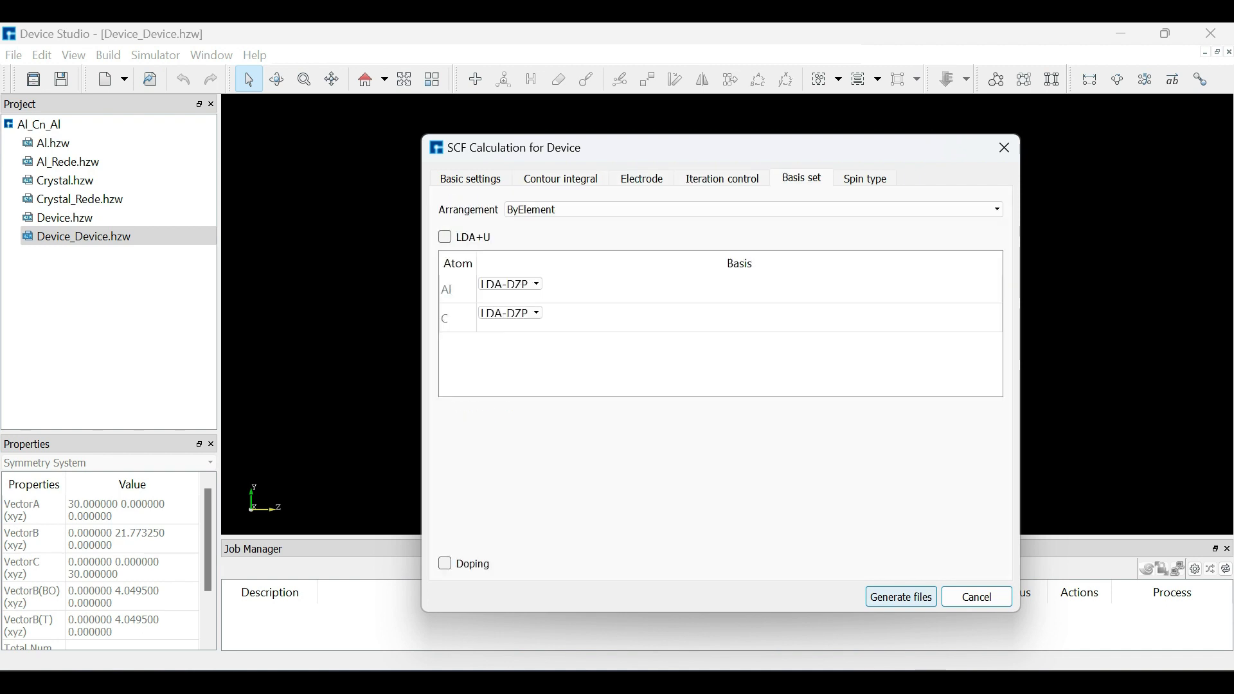
left_click(866, 179)
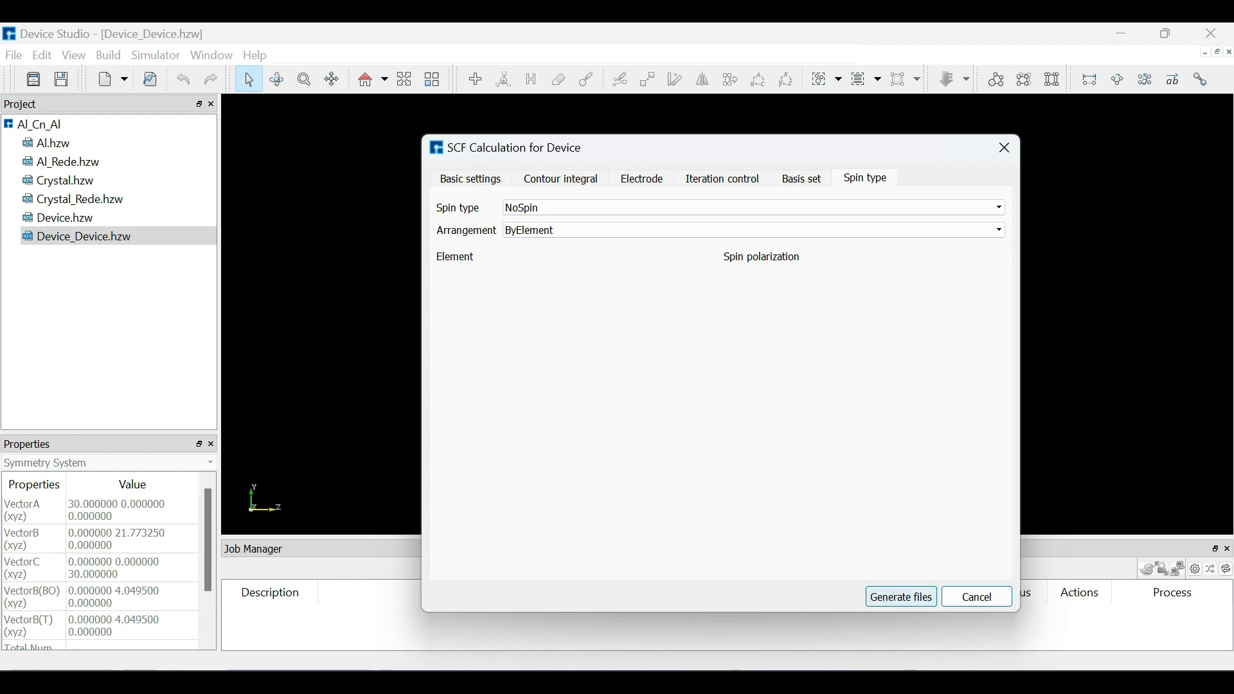
left_click(471, 179)
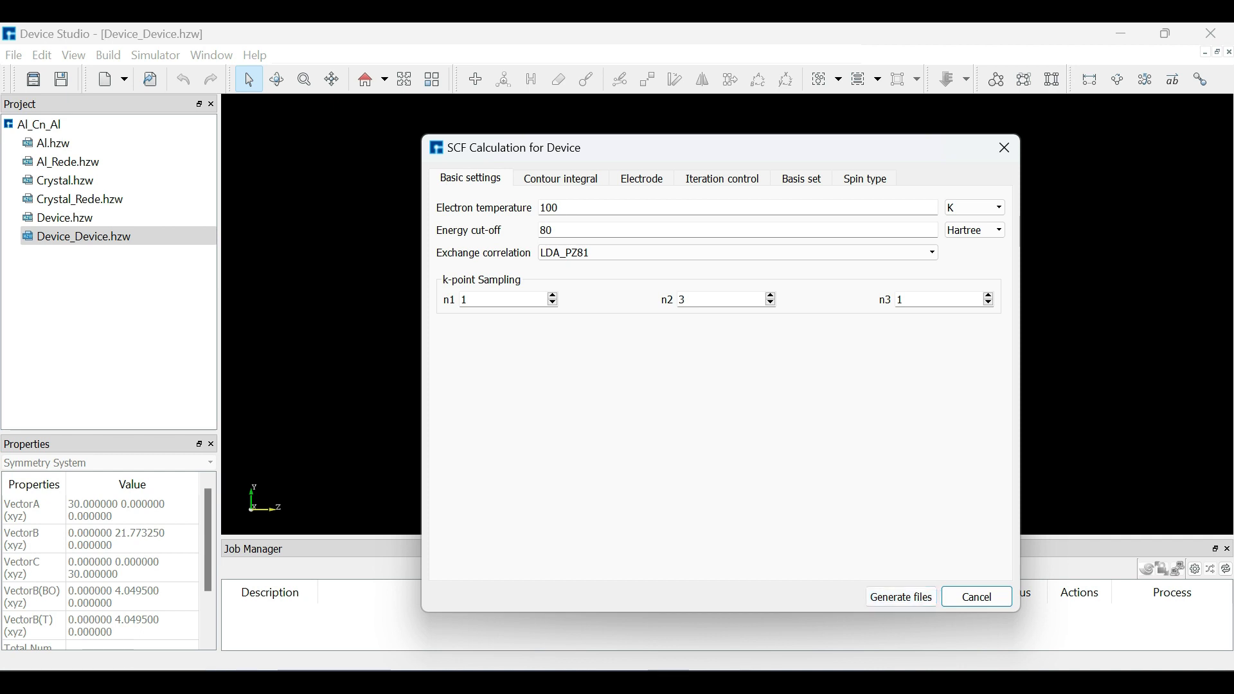
left_click(901, 597)
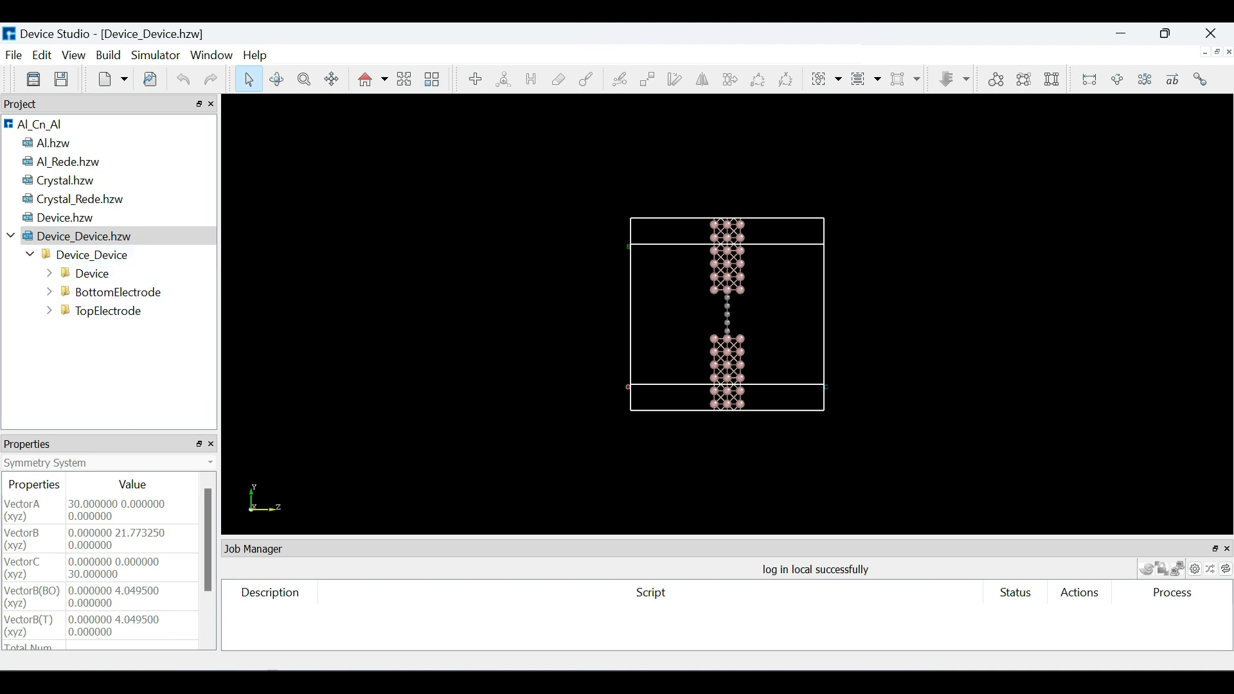
Expand the Device, BottomElectrode and TopElectrode folders in the project to reach their scf.input files.
left_click(50, 273)
left_click(50, 311)
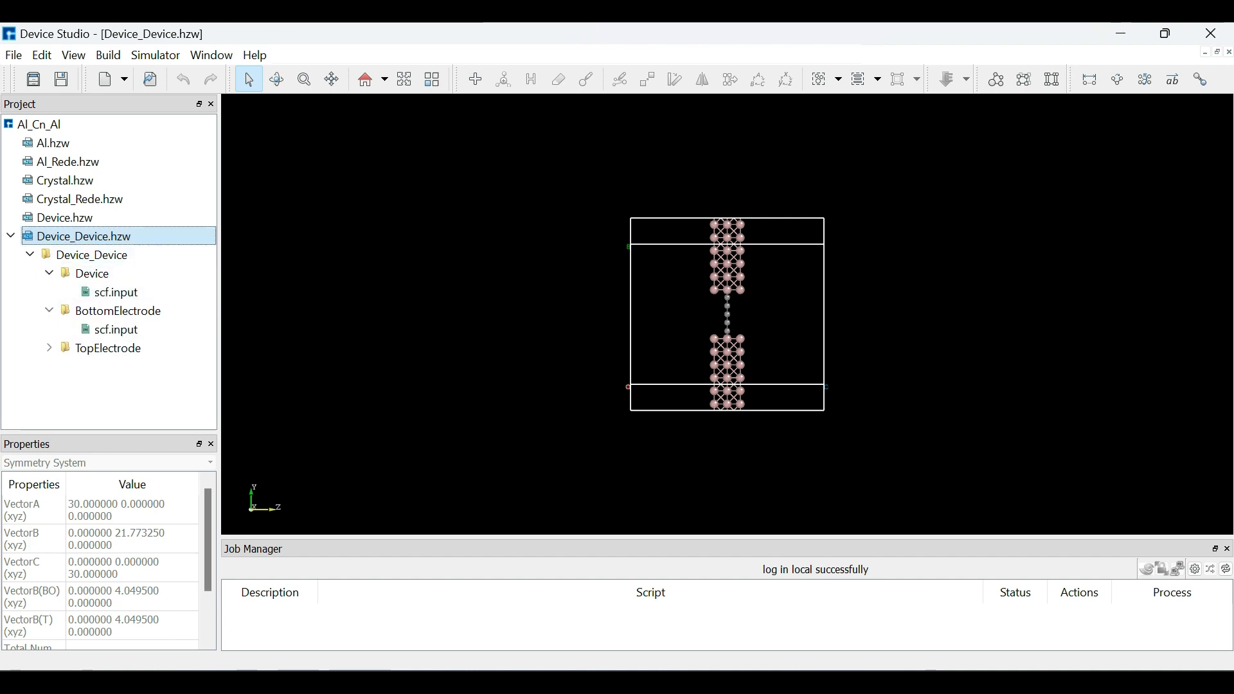
left_click(50, 348)
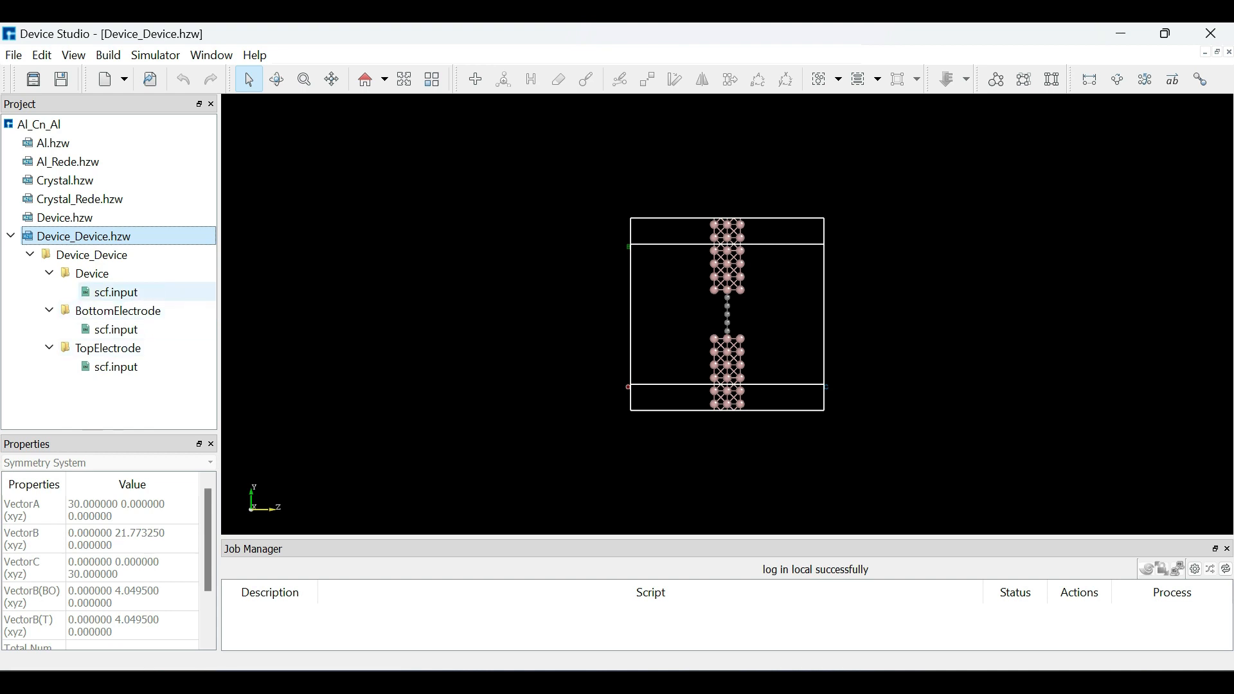
left_click(115, 293)
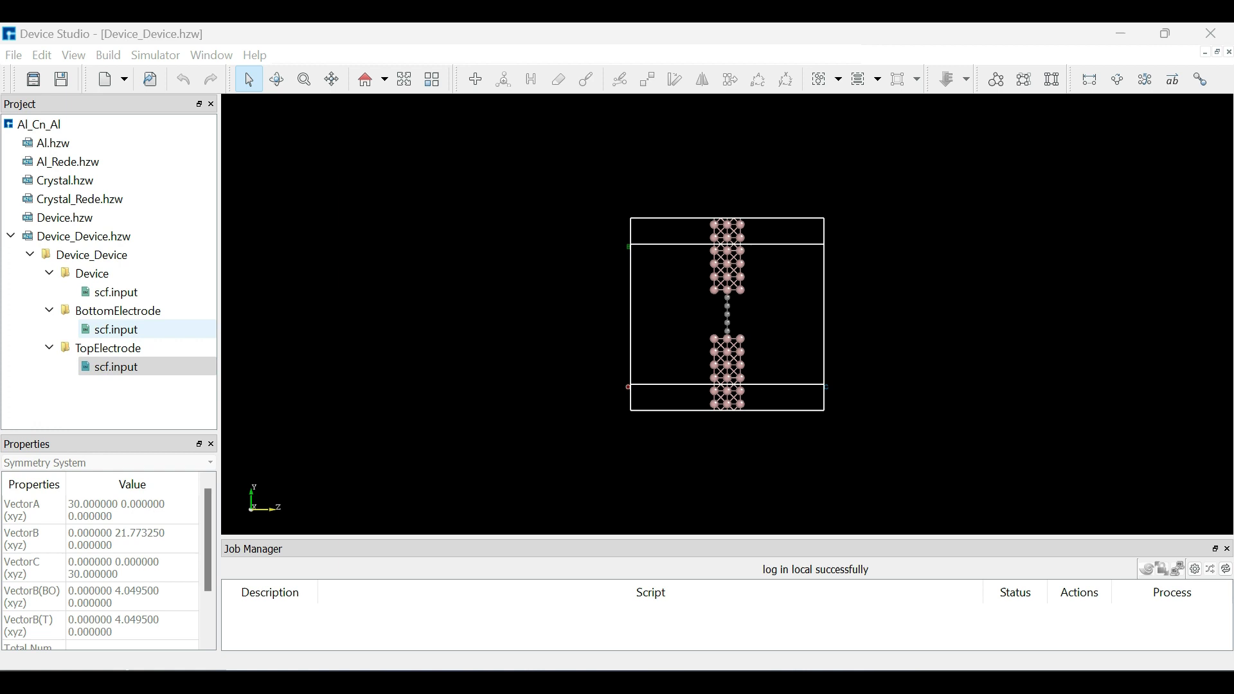
Run the BottomElectrode scf.input calculation on the local gateway with 1 node and 1 task per node.
left_click(116, 330)
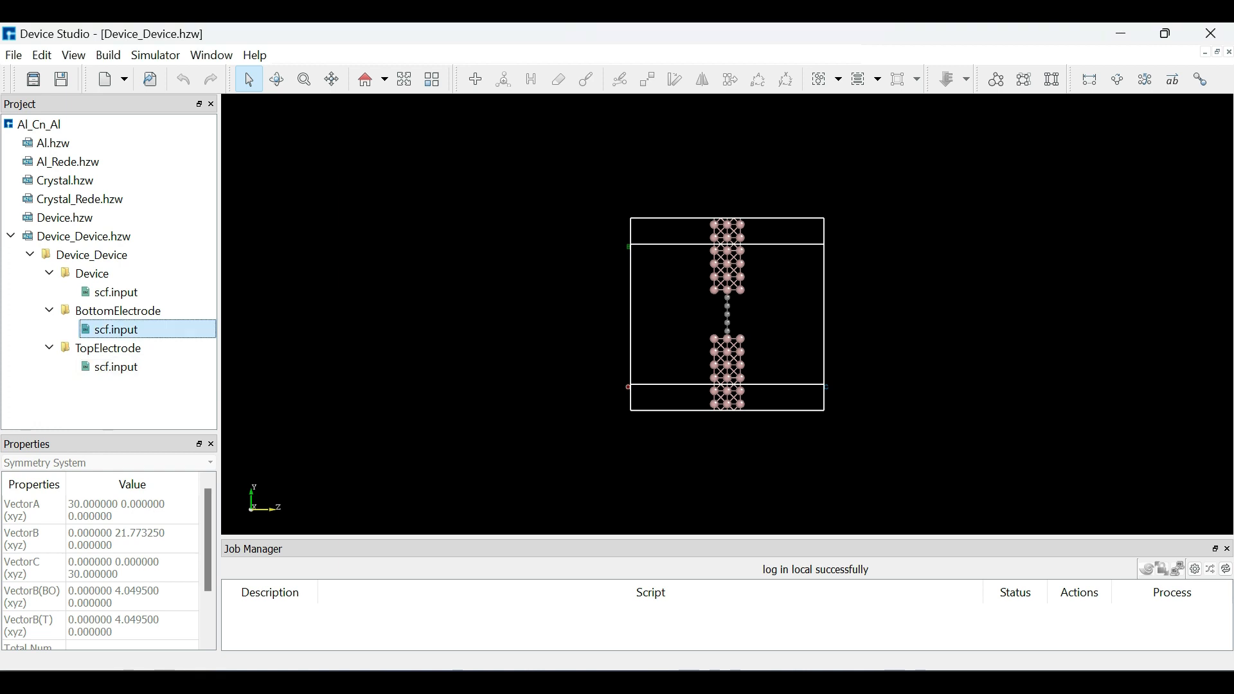
right_click(144, 330)
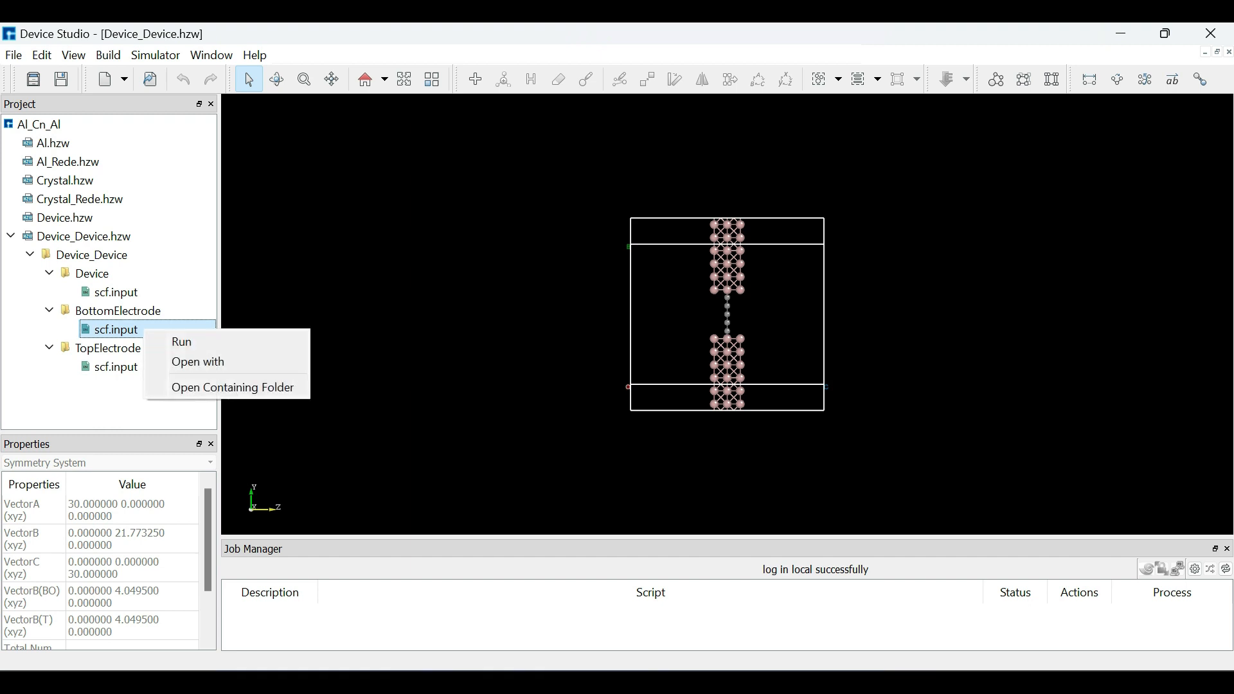
left_click(183, 342)
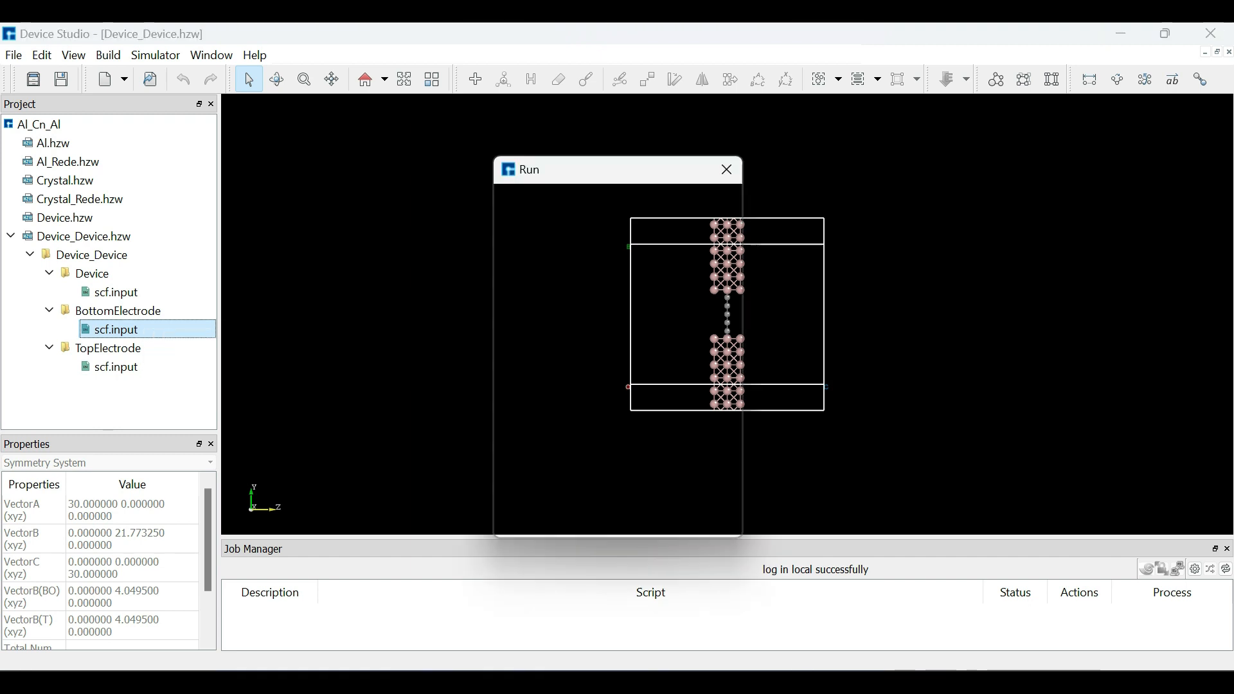
left_click(618, 517)
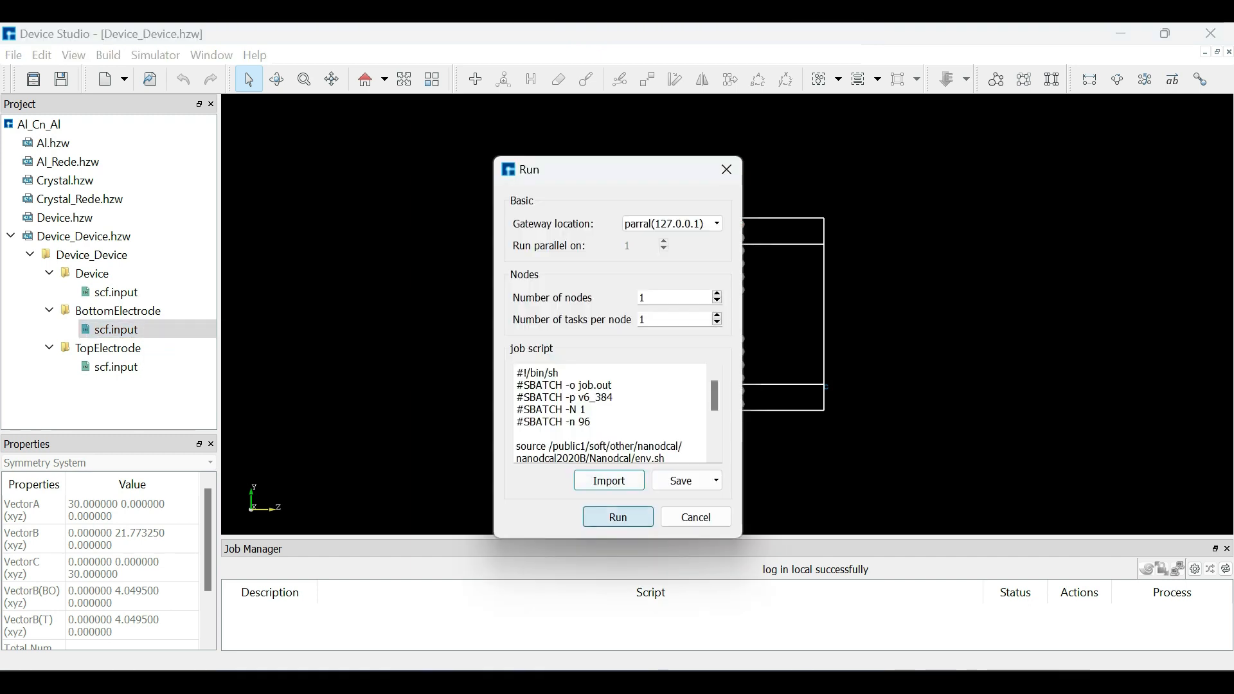
Run the TopElectrode scf.input calculation on the local gateway with 1 node and 1 task per node.
left_click(132, 367)
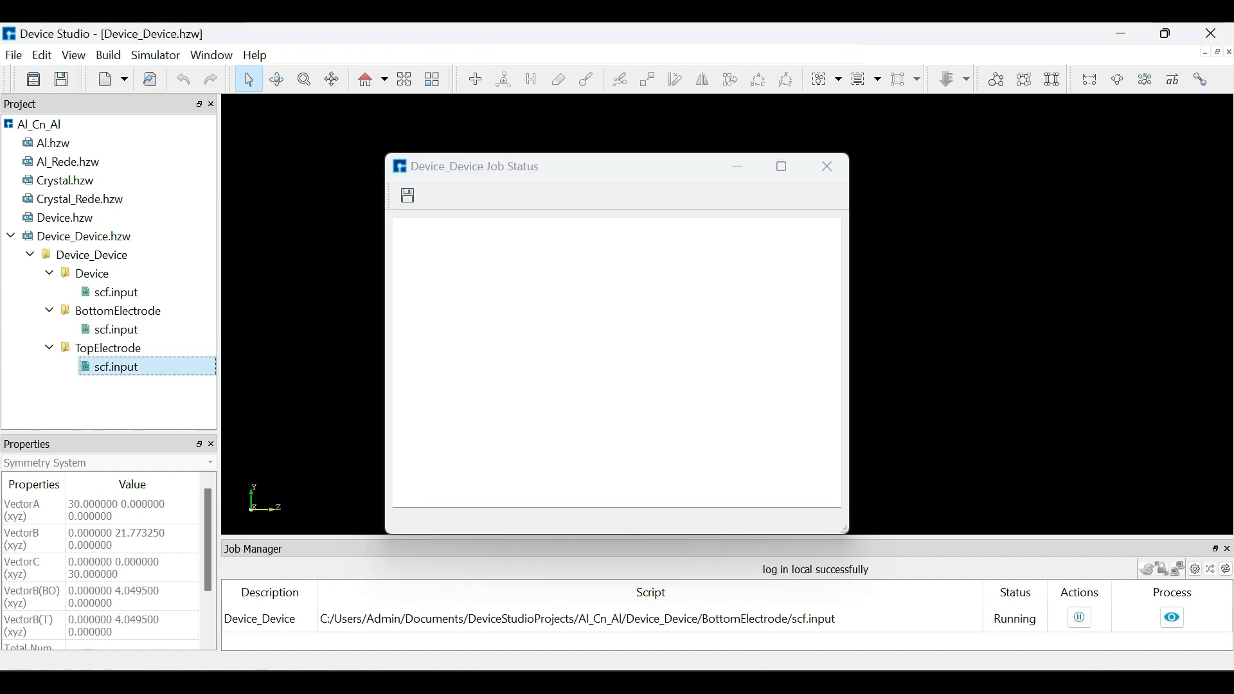
right_click(152, 366)
left_click(193, 377)
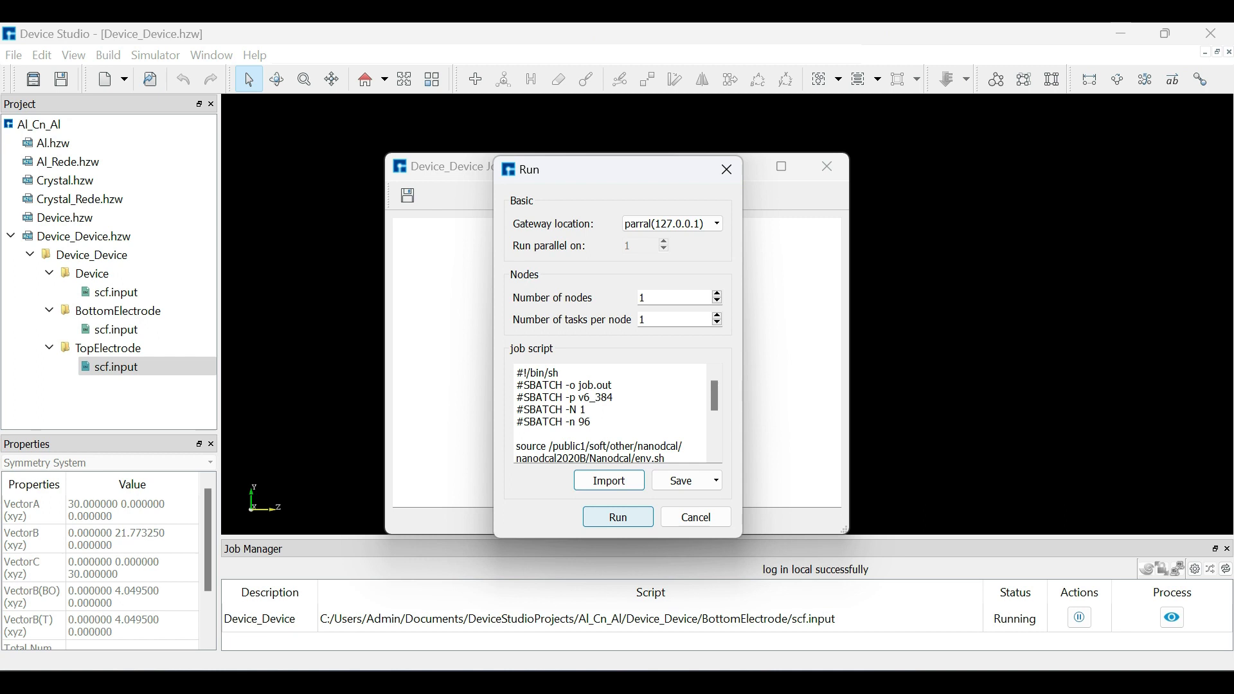
left_click(618, 518)
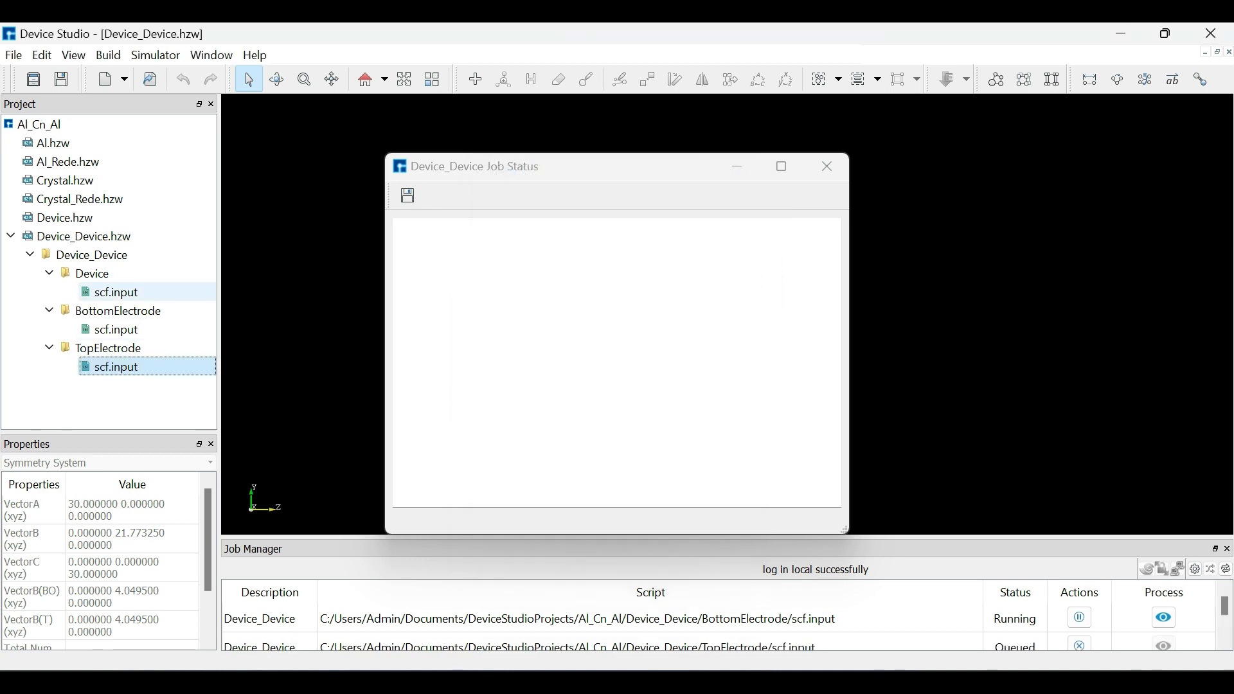
Run the scf.input calculation of the Device folder on the local gateway with 1 node and 1 task per node.
left_click(117, 293)
right_click(125, 294)
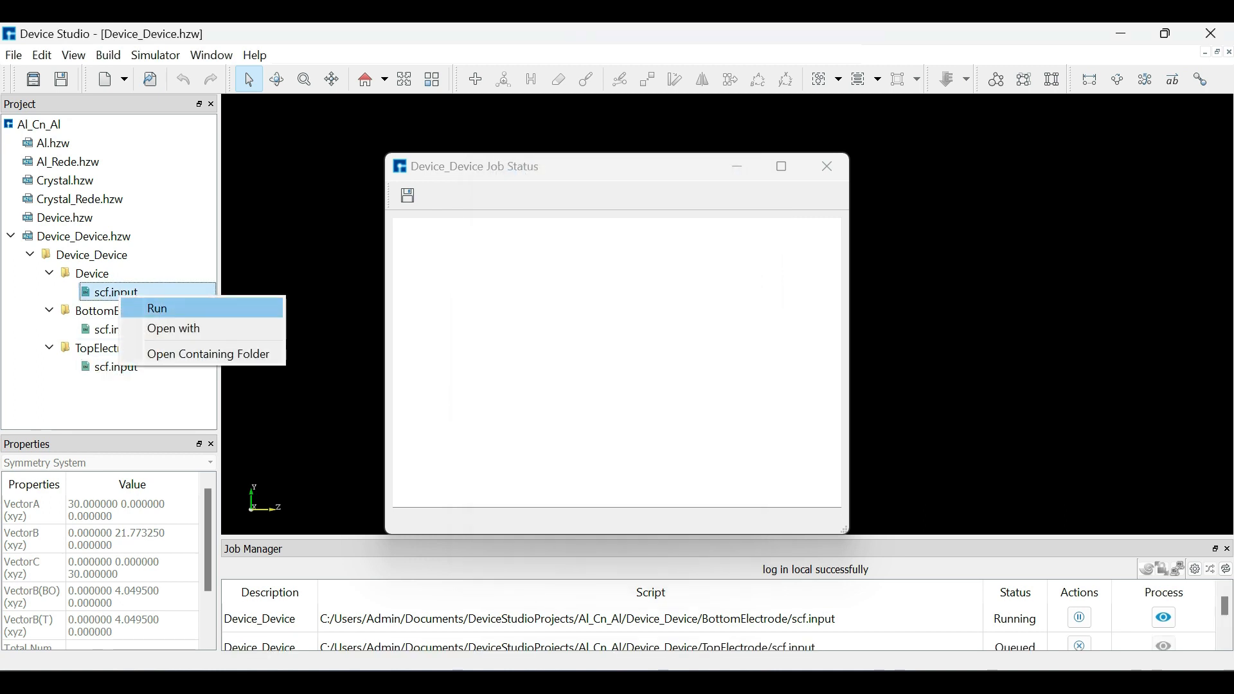
left_click(157, 309)
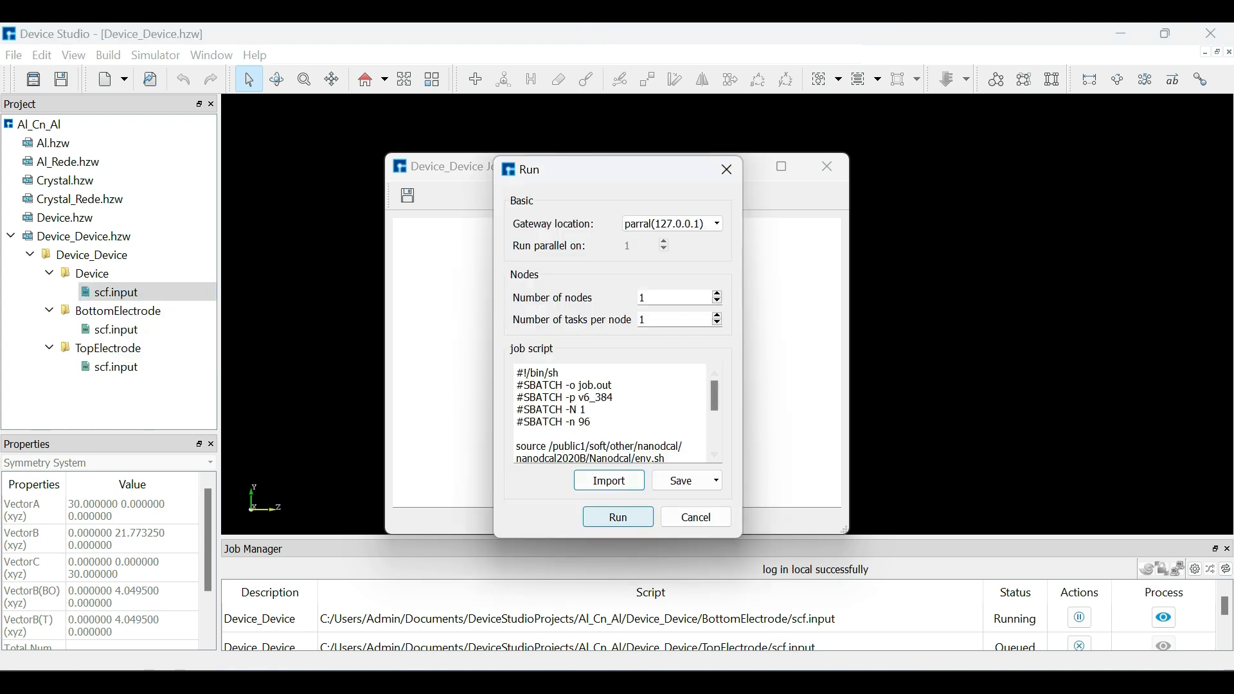
left_click(618, 517)
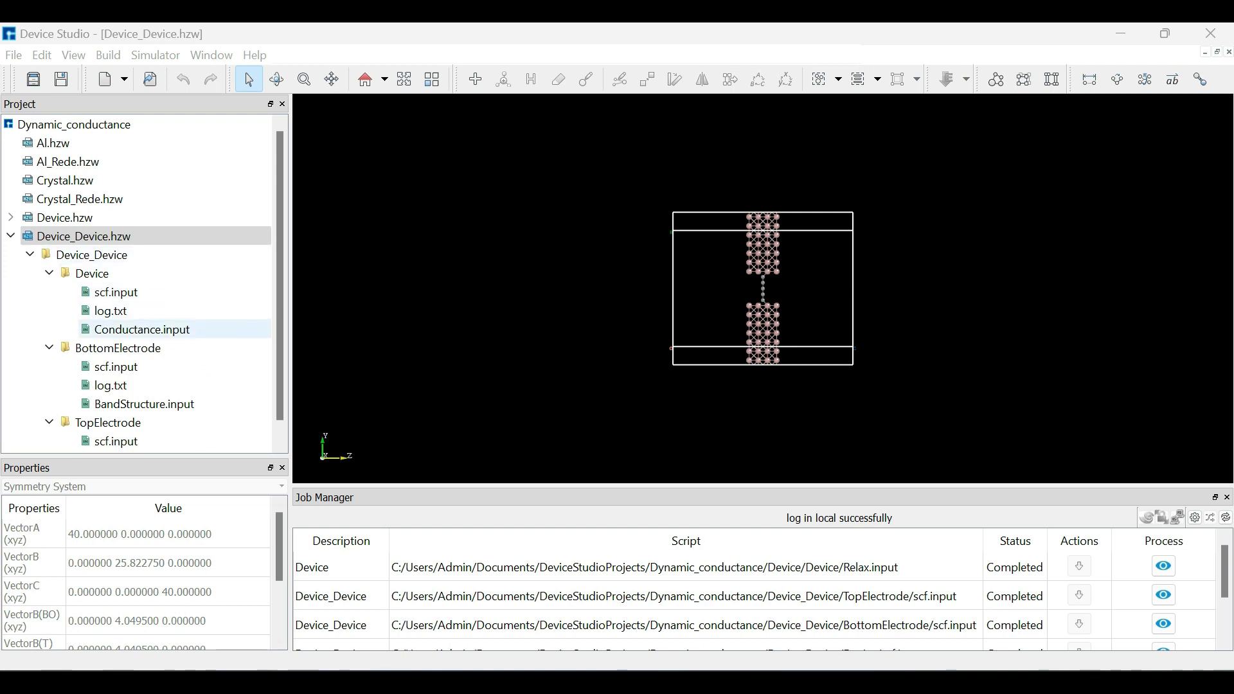
Open log.txt in the Device folder, examine the self-consistent loops and end of the calculation, and close the log.
scroll(174, 441, "down", 1)
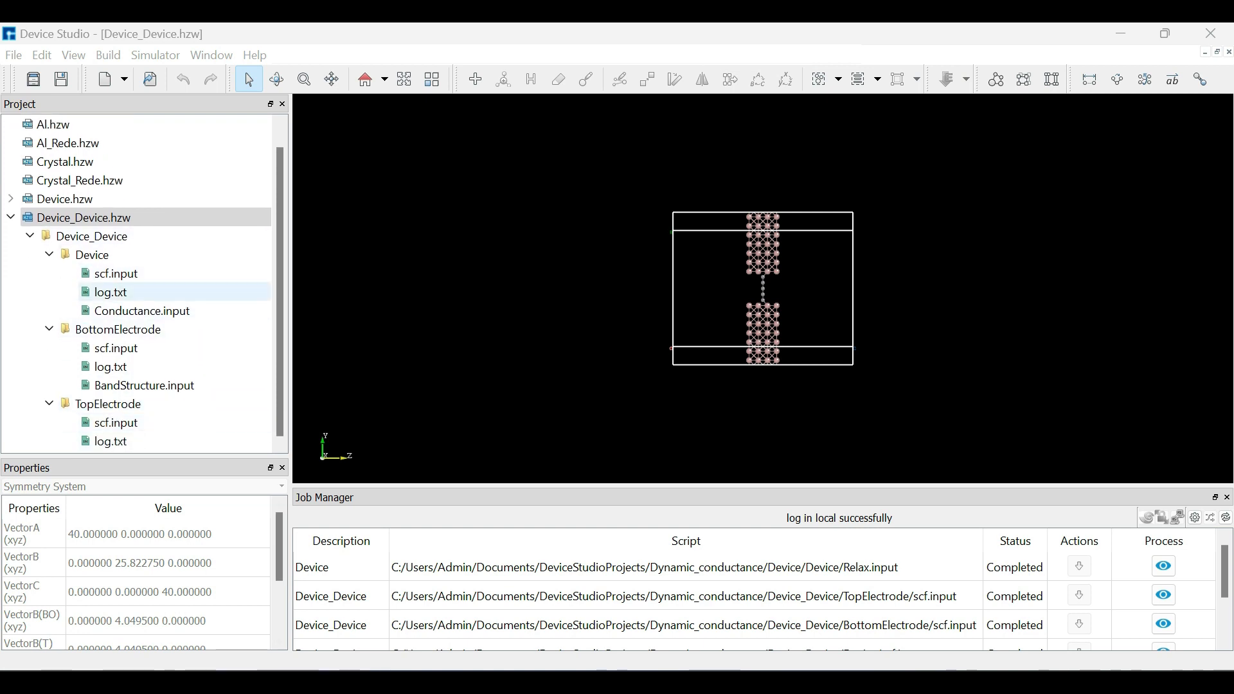
left_click(111, 292)
right_click(113, 291)
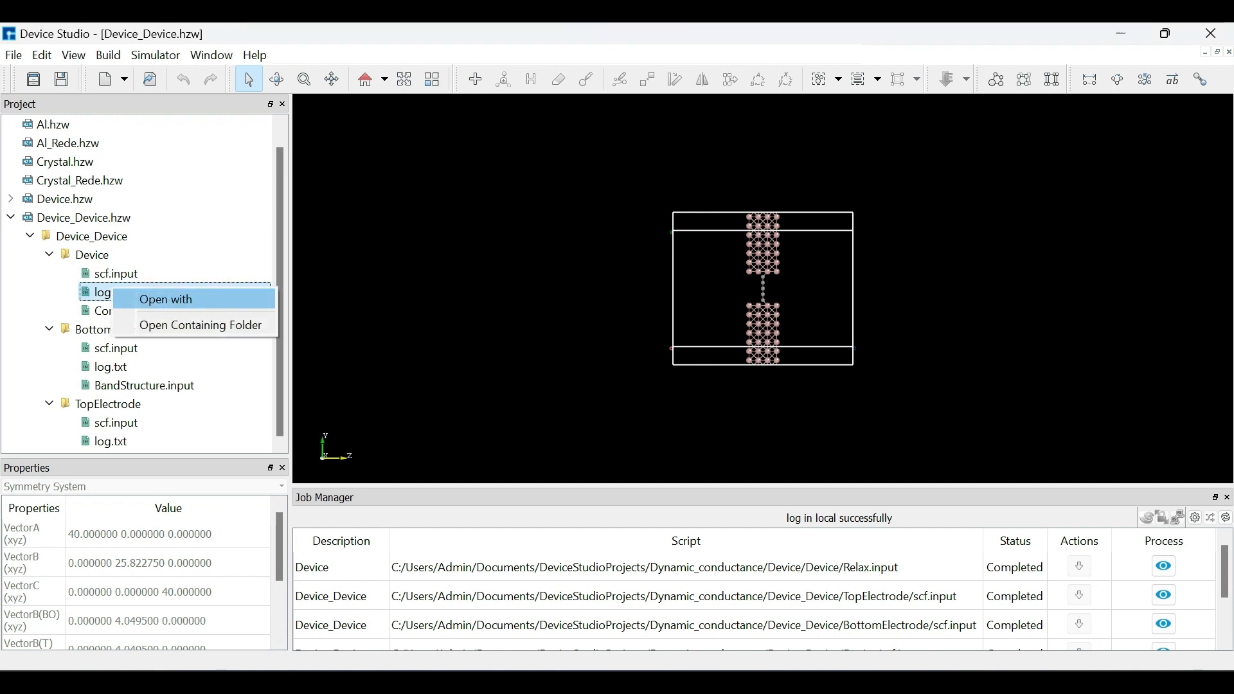
left_click(167, 300)
scroll(610, 360, "down", 15)
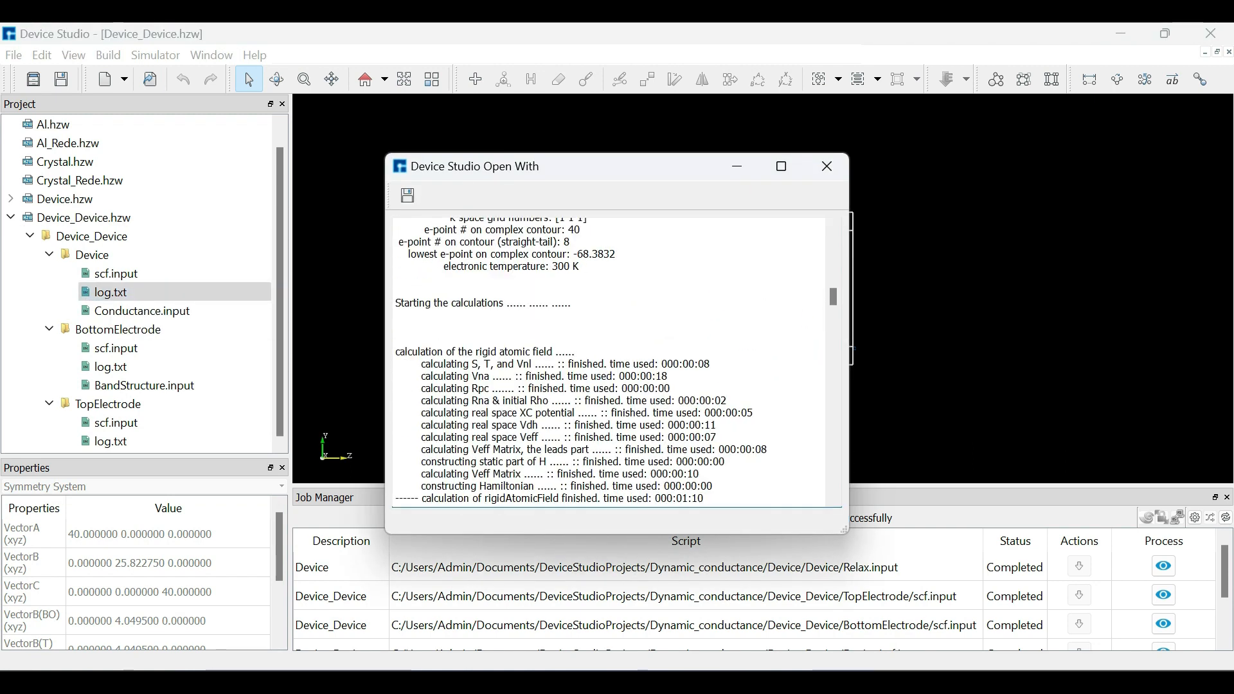
scroll(611, 360, "down", 7)
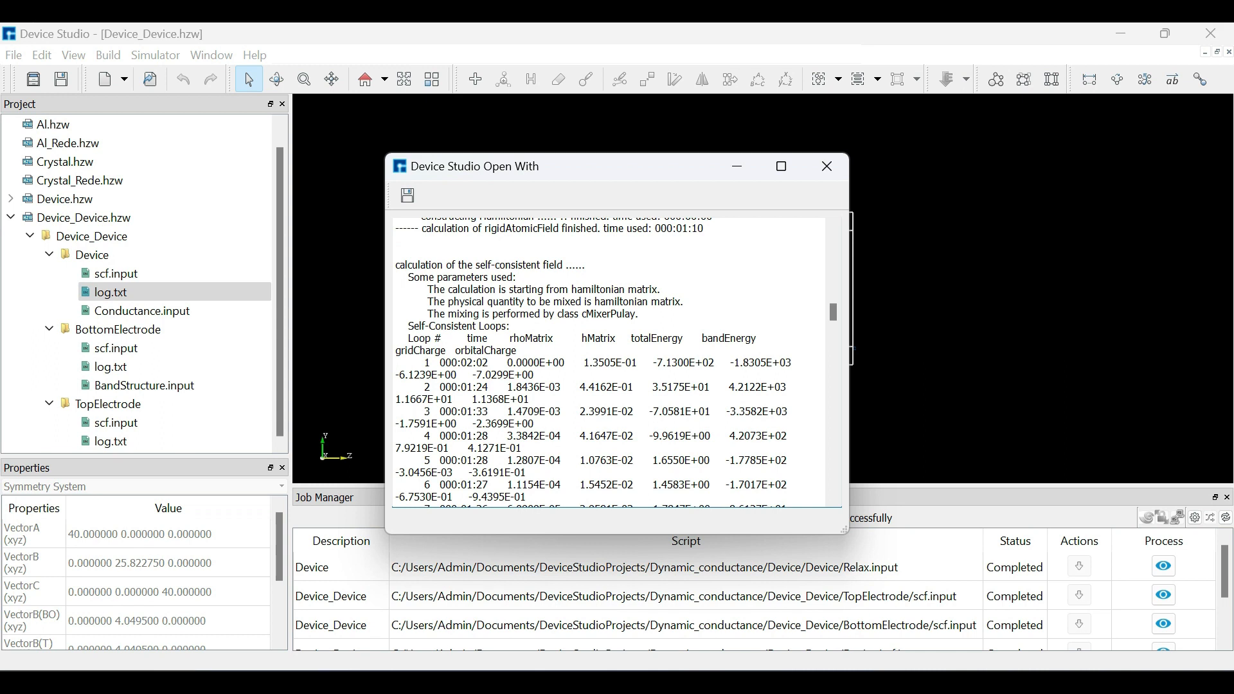
scroll(834, 386, "down", 15)
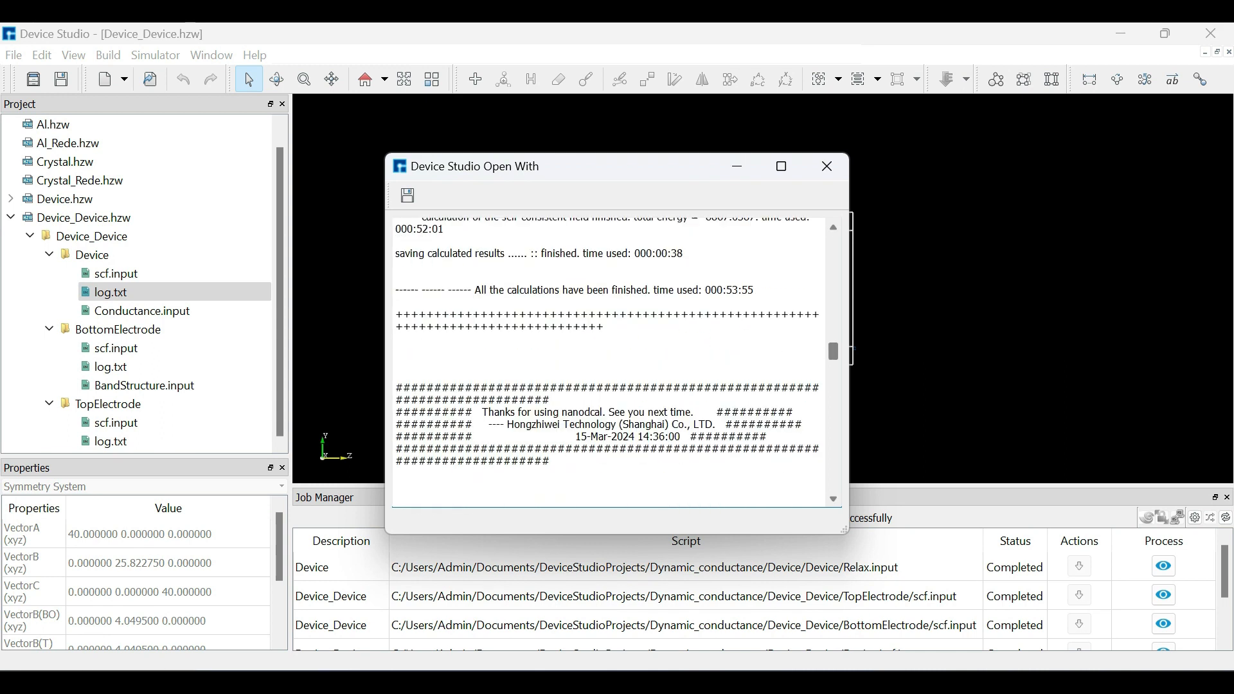
scroll(611, 360, "down", 10)
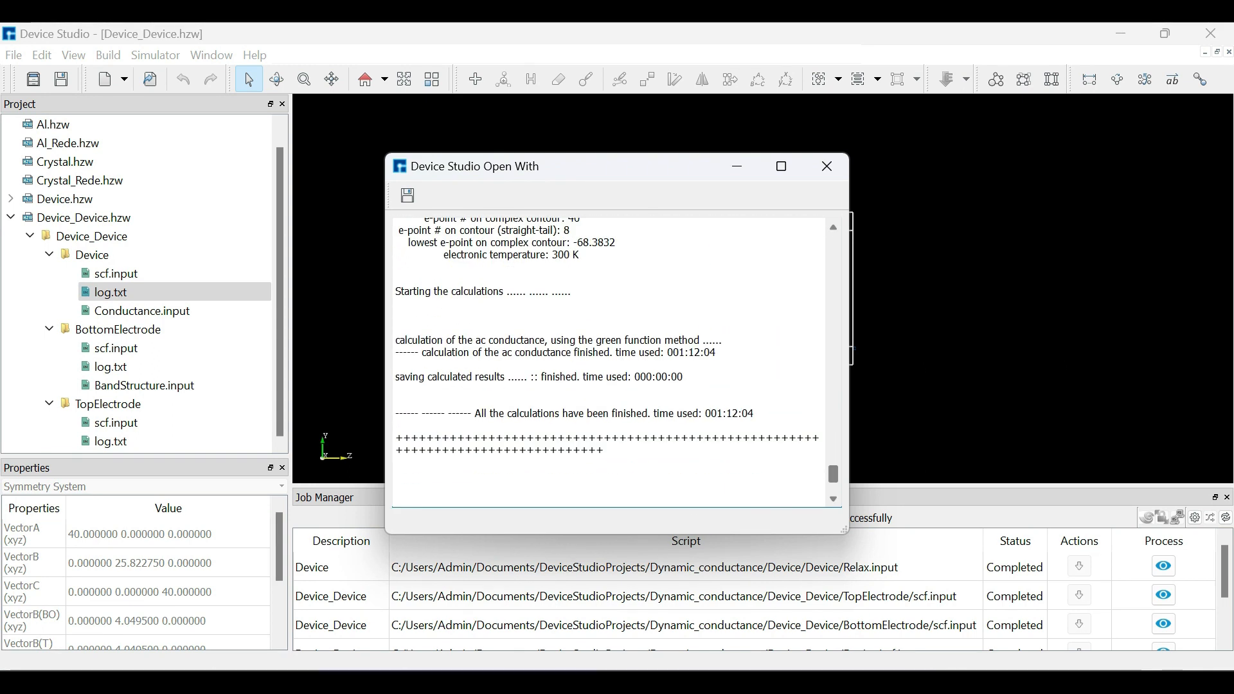
left_click(828, 167)
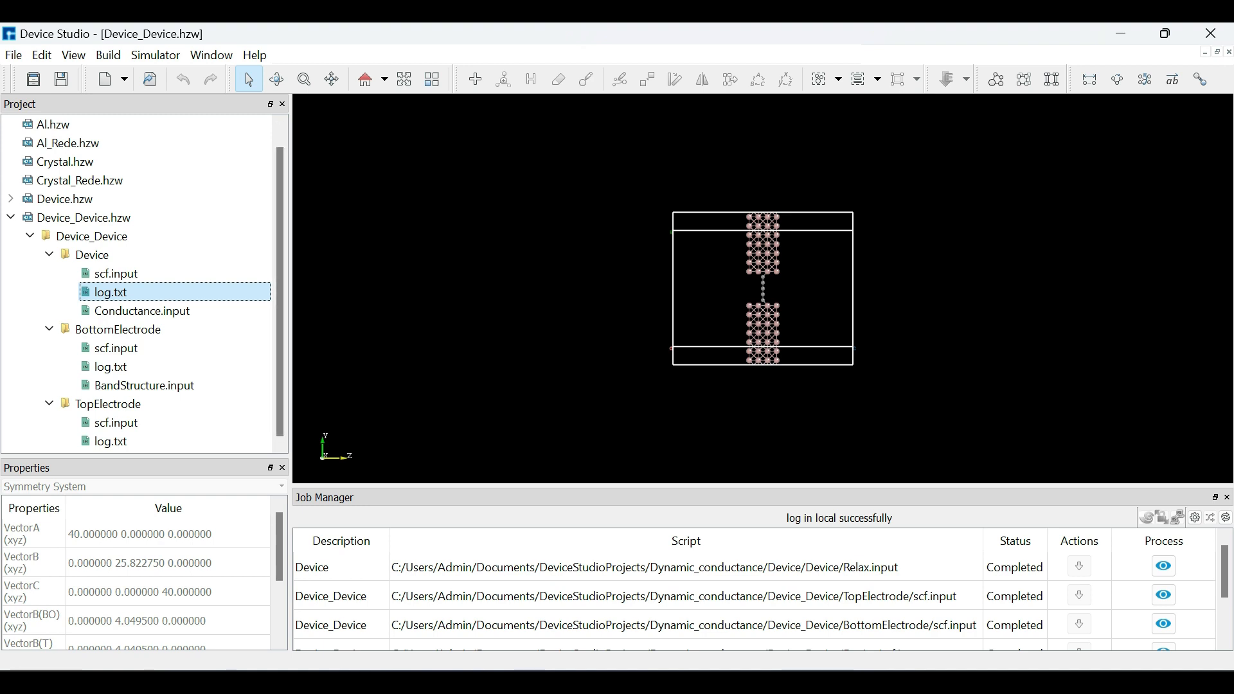
Open the Nanodcal post-SCF analysis for the device and add Conductance to the selected calculations.
left_click(156, 55)
key("Down")
key("Right")
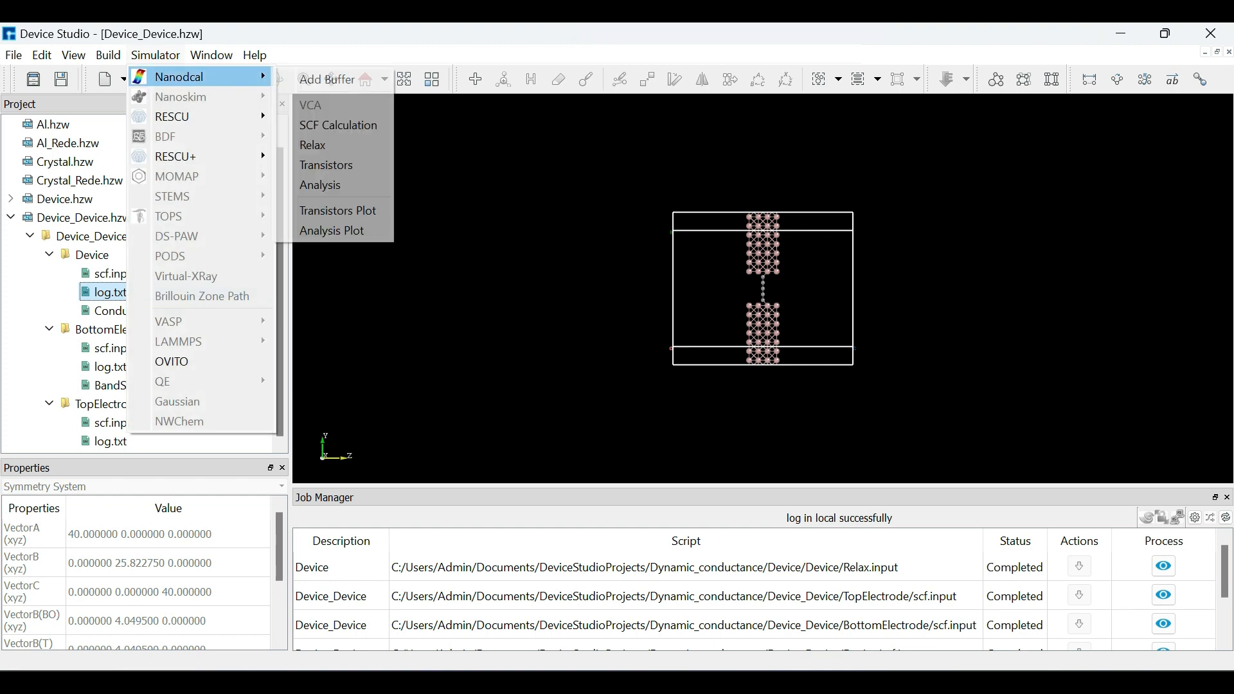
key("Down")
key("Down")
key("Down")
key("Down")
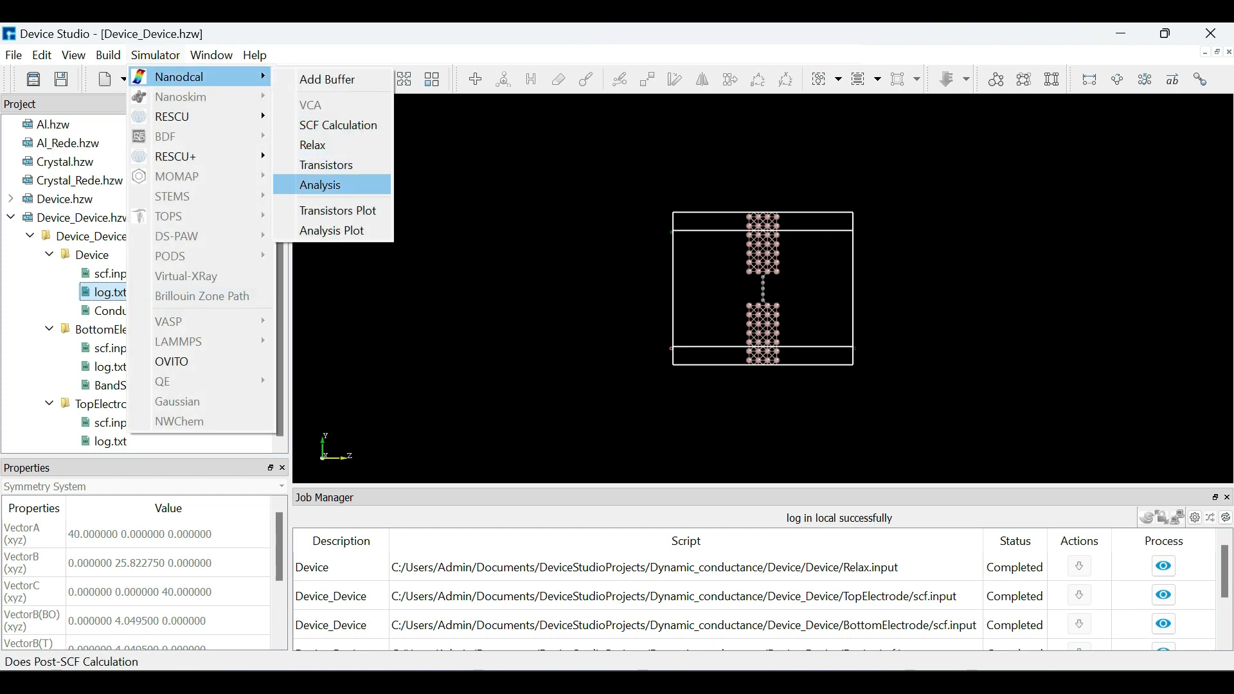
key("Return")
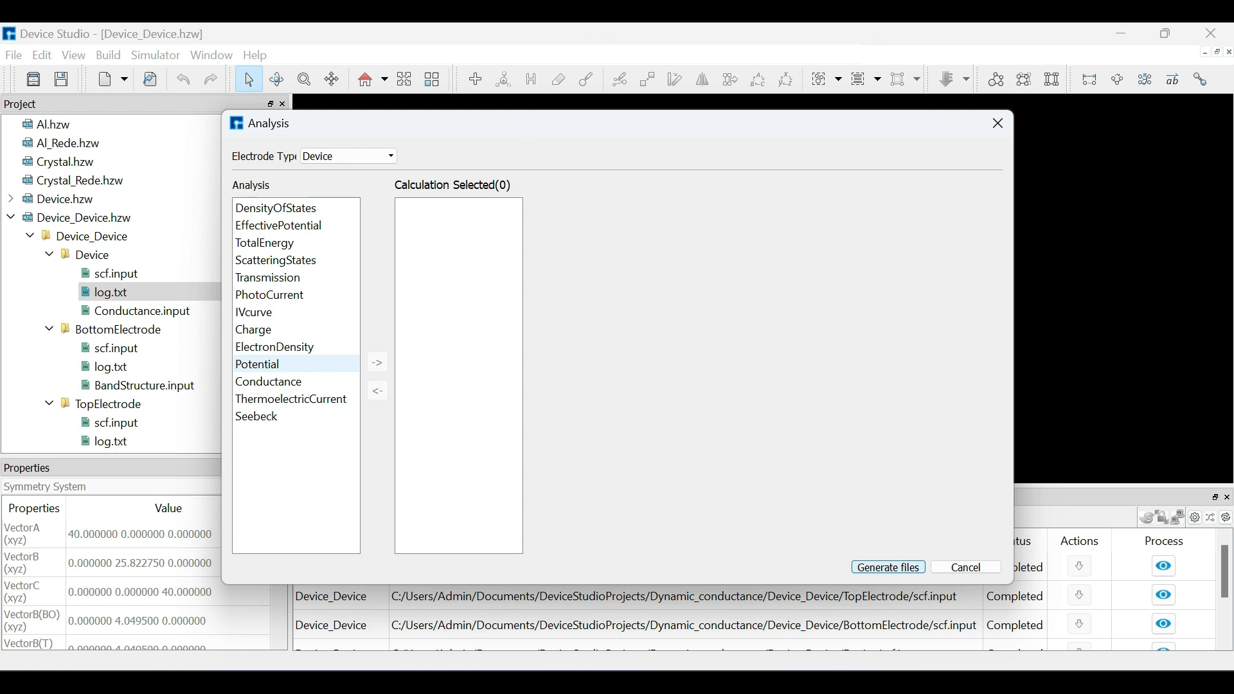
left_click(296, 381)
left_click(378, 363)
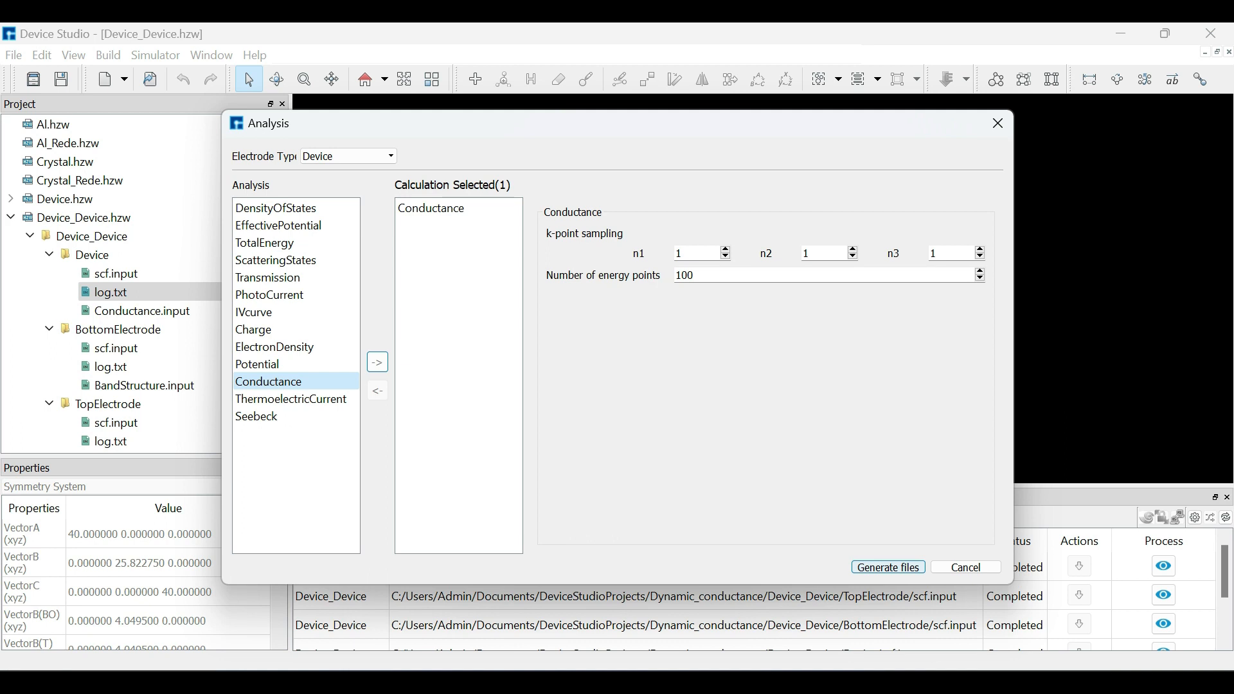
Generate the Conductance files and run Conductance.input of the Device folder.
left_click(889, 568)
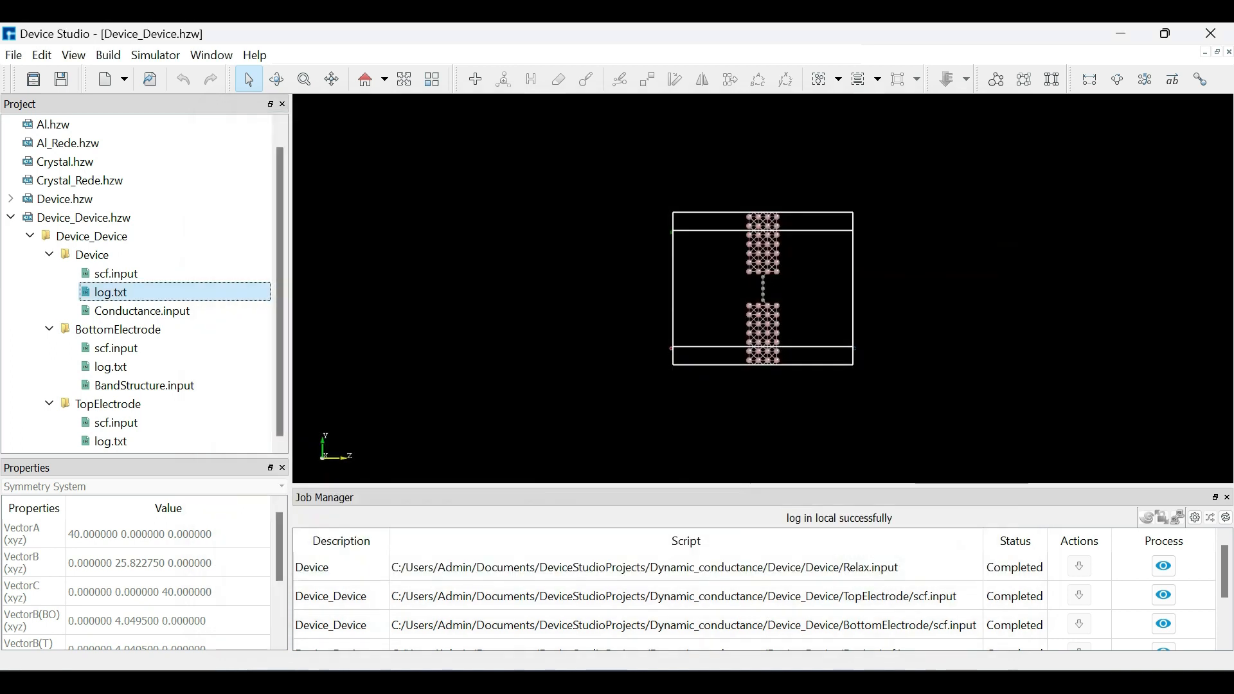
left_click(142, 311)
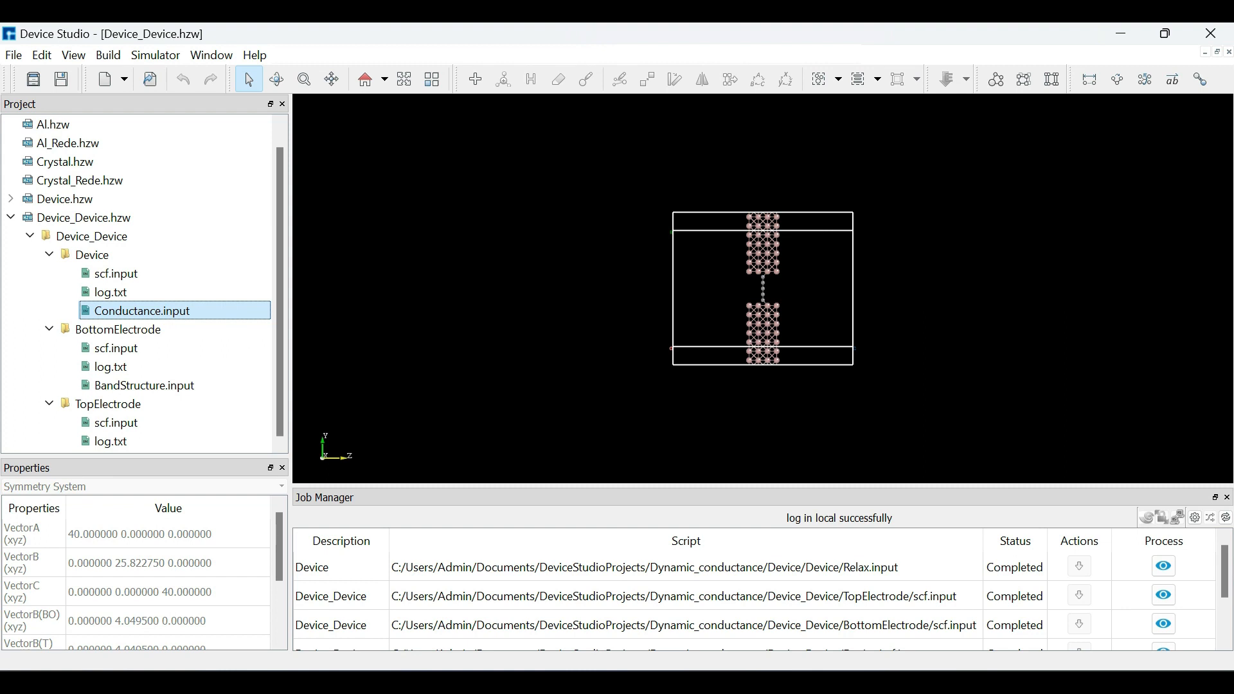
right_click(211, 312)
left_click(246, 325)
left_click(617, 517)
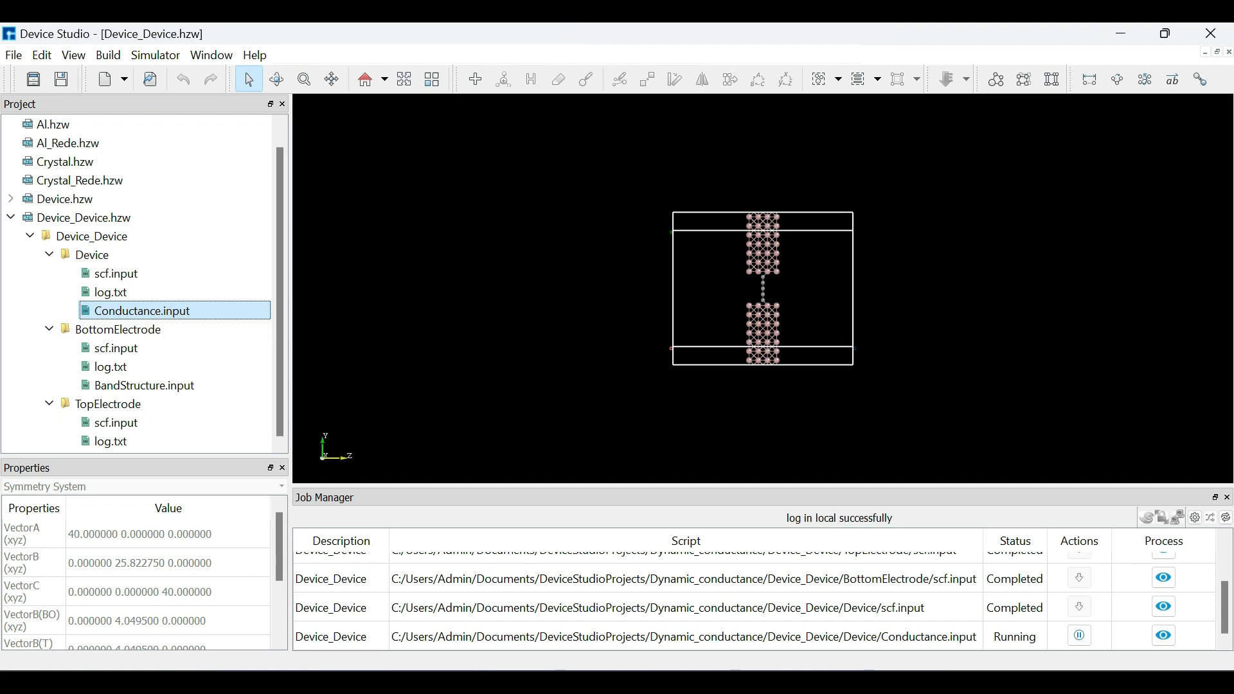
Switch to Notepad and copy the complete acConductance calculation script, leaving Notepad minimized.
key("alt+Tab")
left_click_drag(589, 341, 598, 342)
key("ctrl+a")
key("ctrl+c")
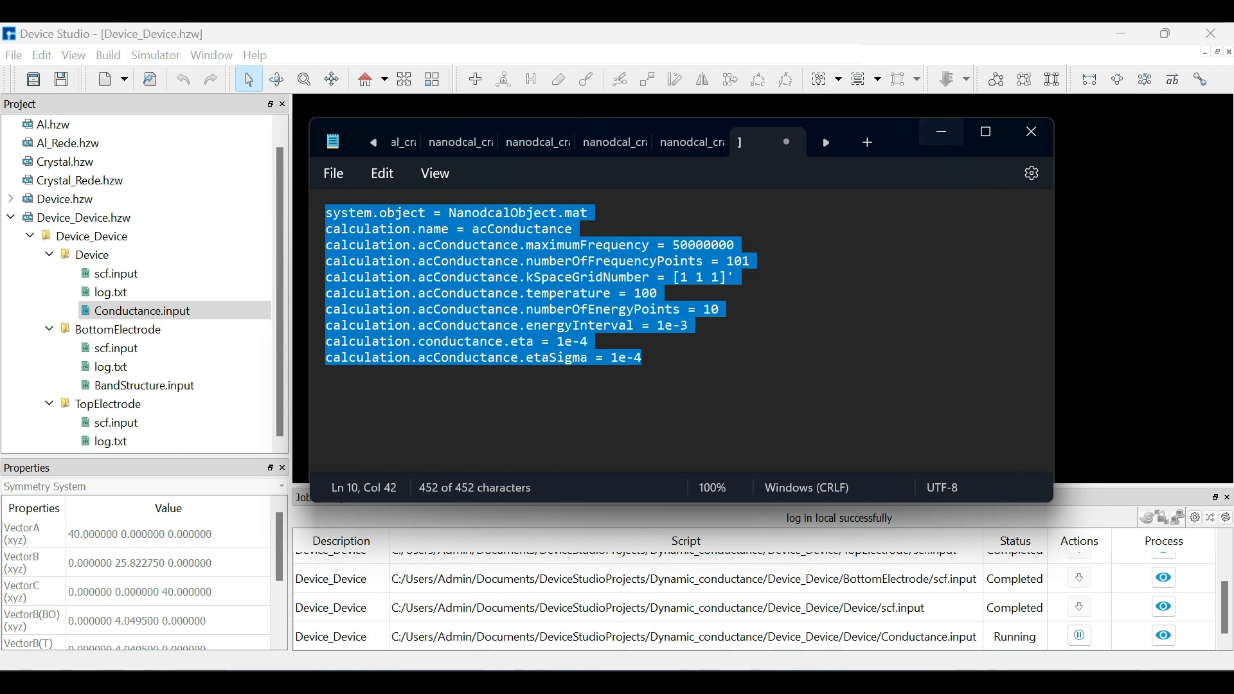
left_click(942, 132)
Replace the contents of Conductance.input with the copied acConductance script (maximum frequency 50000000, 101 frequency points, temperature 100, 10 energy points) and save it.
left_click(142, 311)
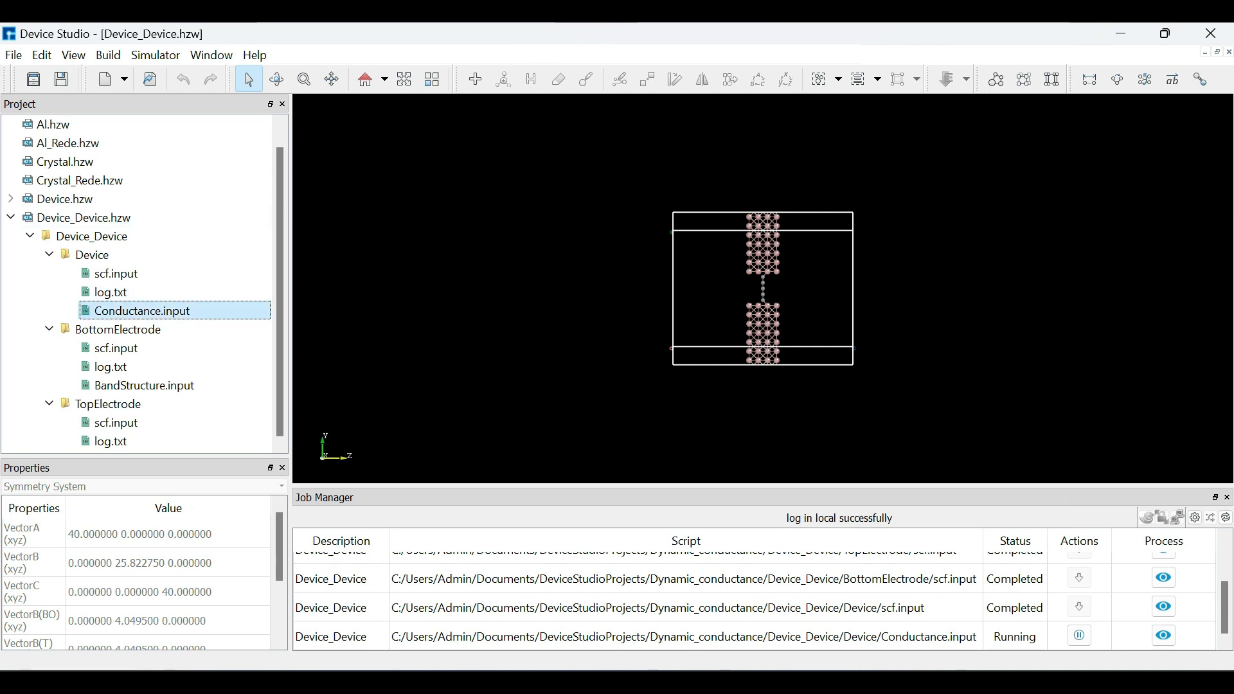
right_click(169, 310)
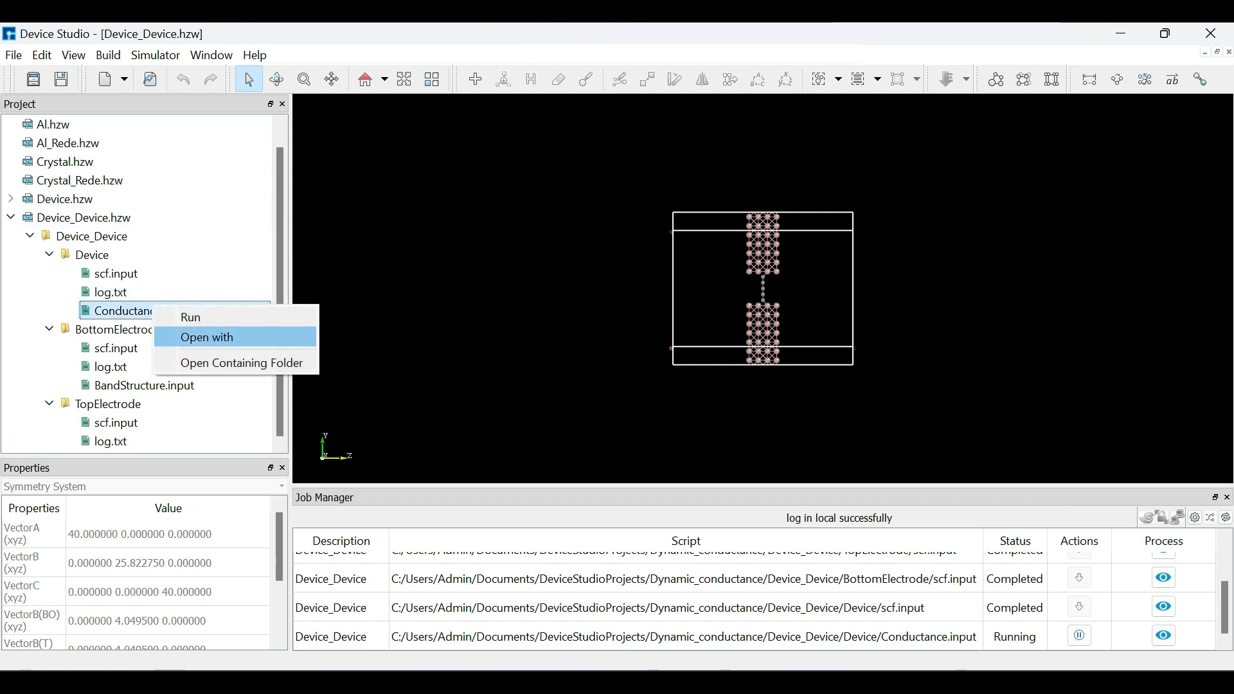
left_click(199, 337)
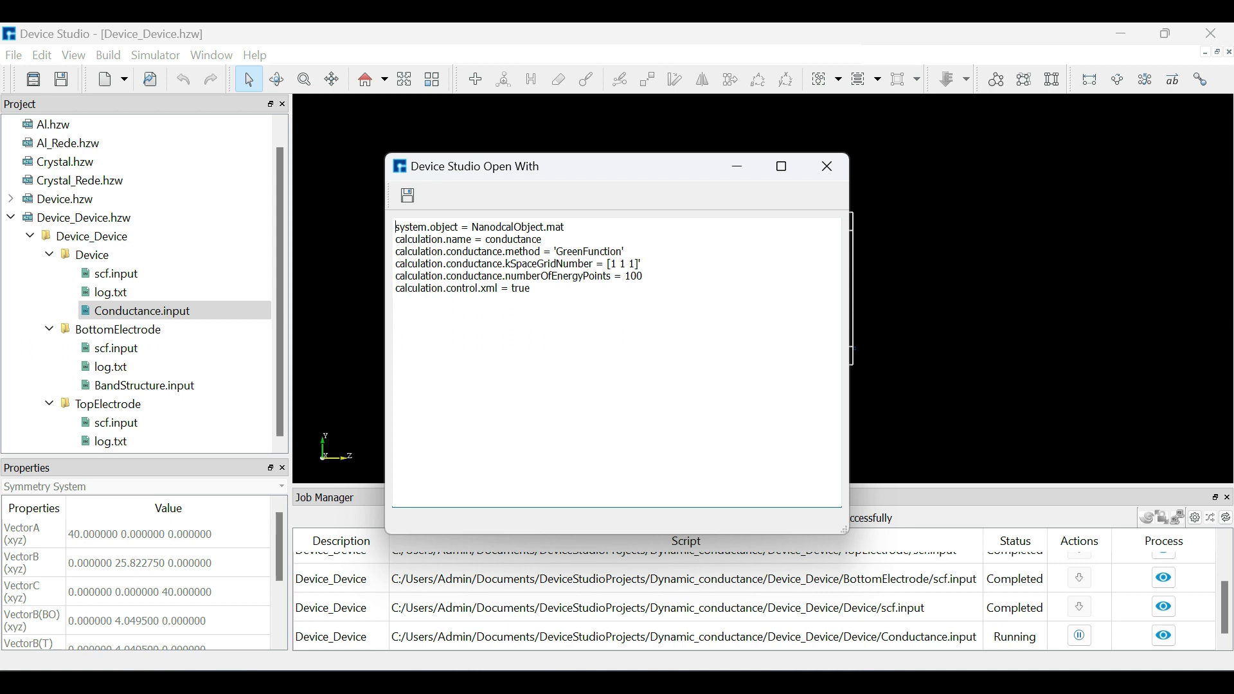
key("ctrl+a")
key("ctrl+v")
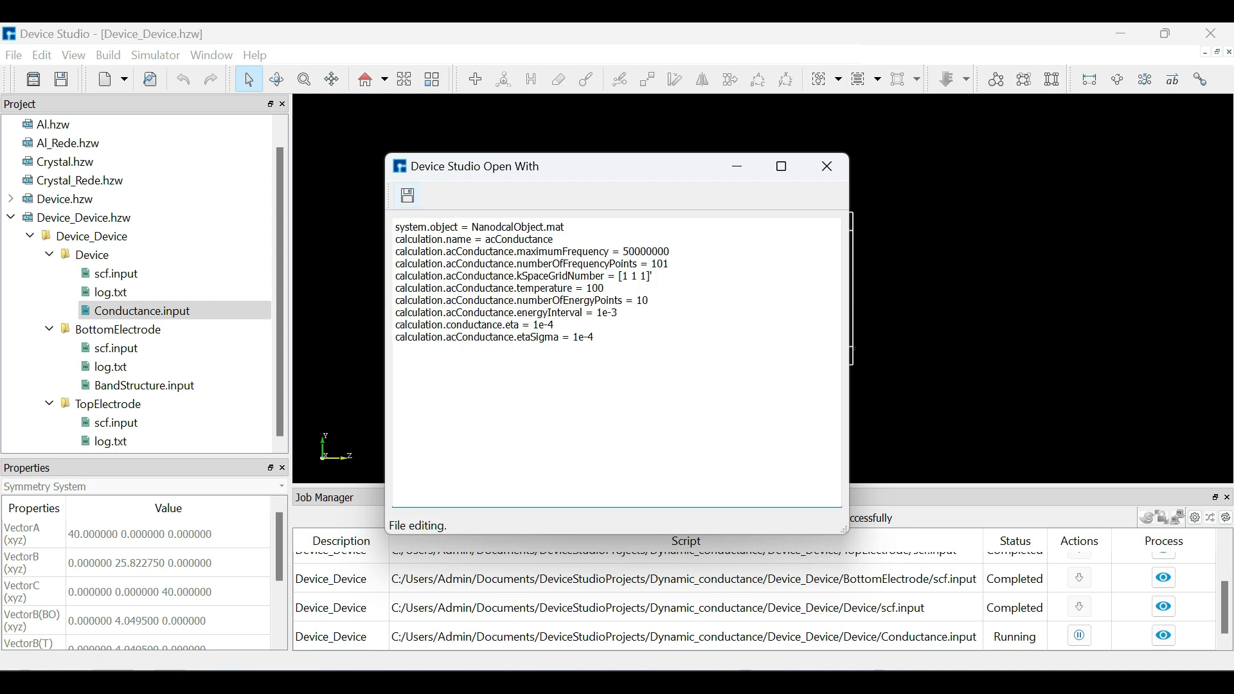
left_click(409, 196)
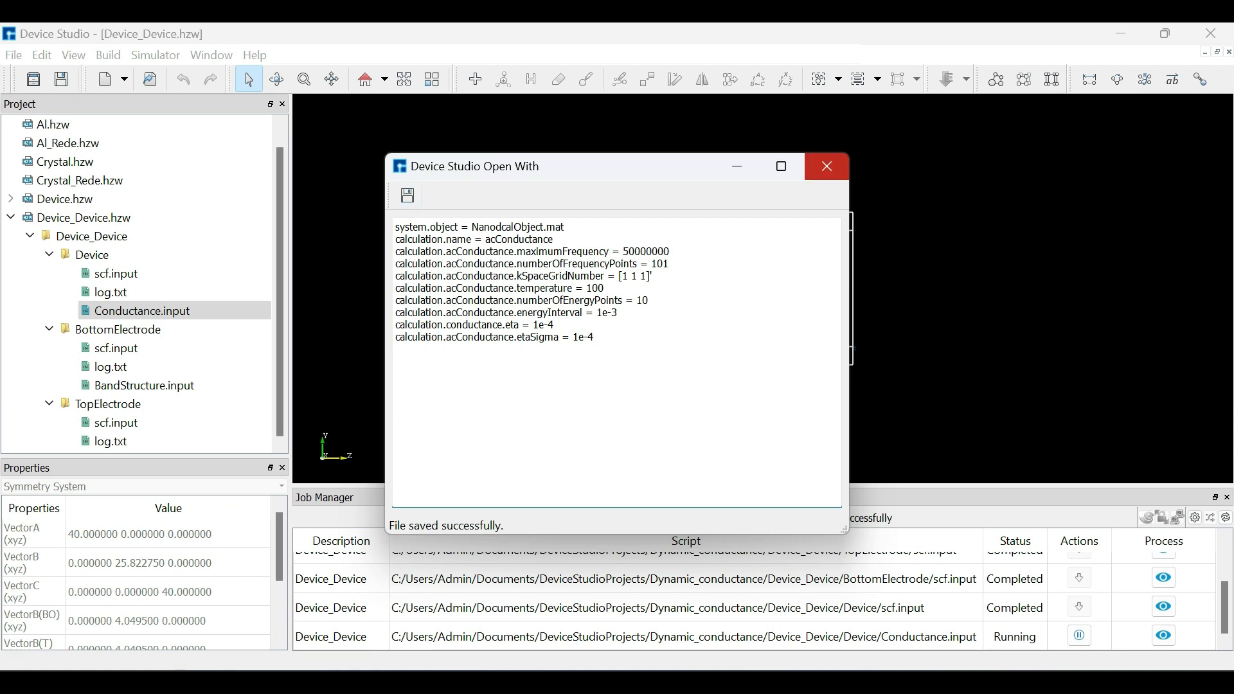
left_click(828, 167)
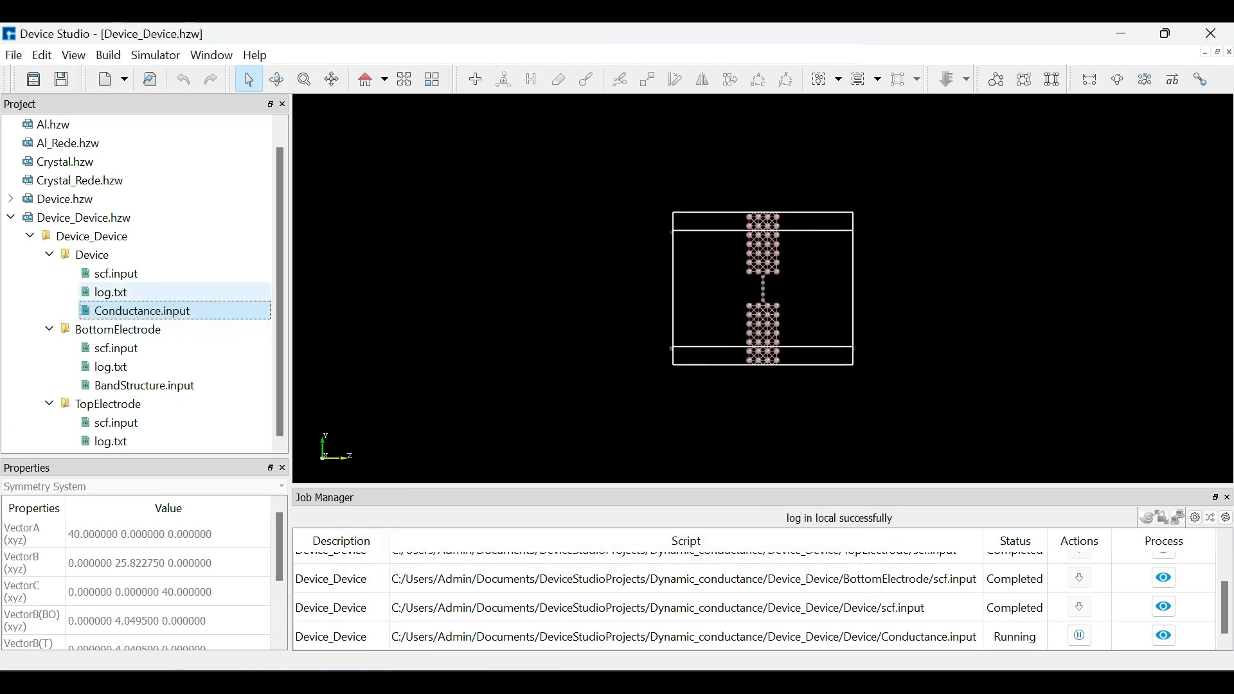
right_click(147, 313)
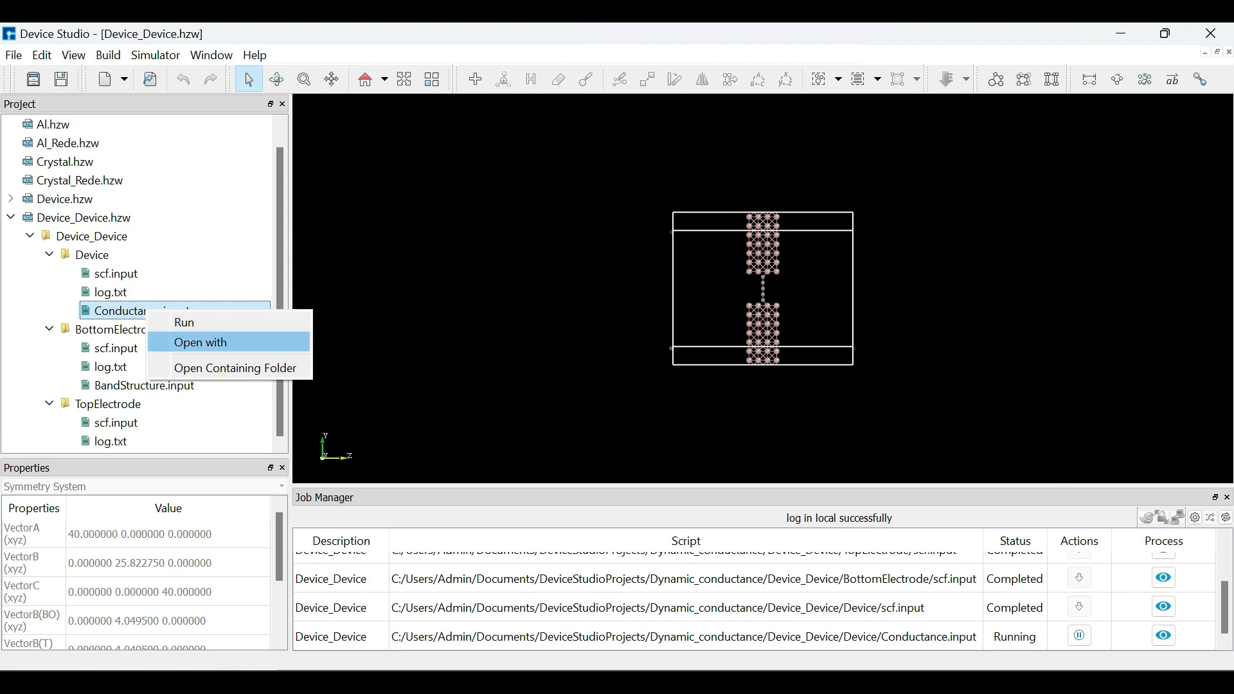
left_click(193, 322)
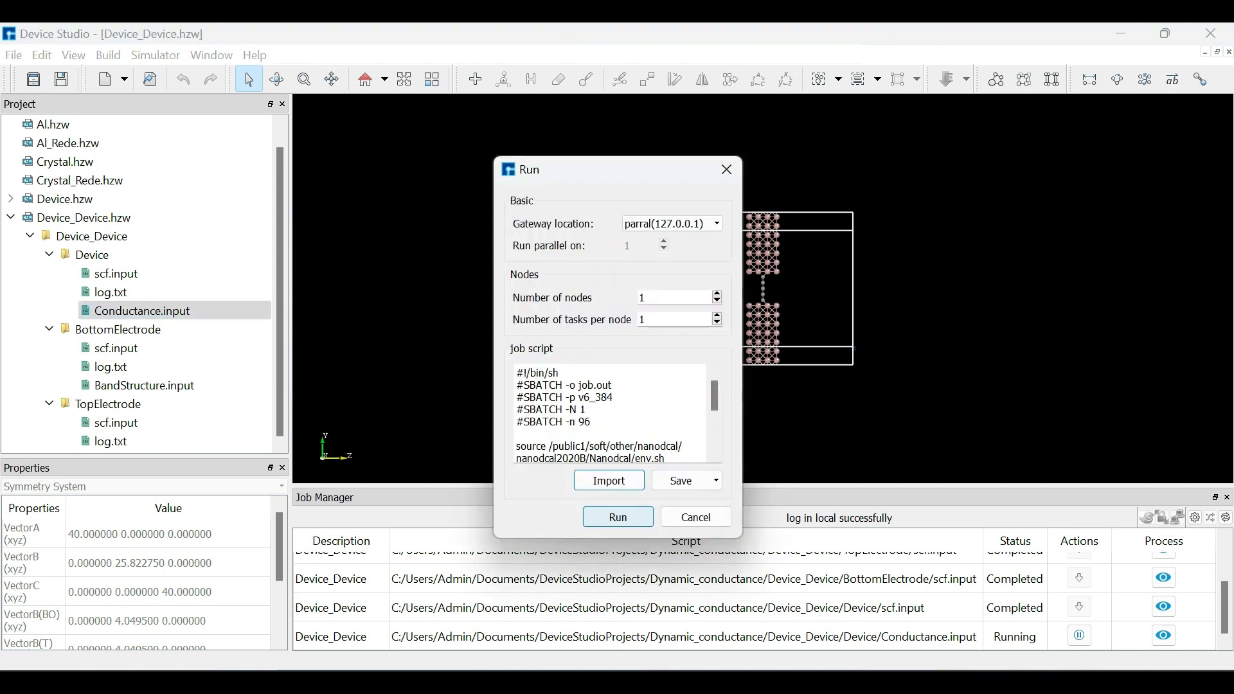
left_click(727, 170)
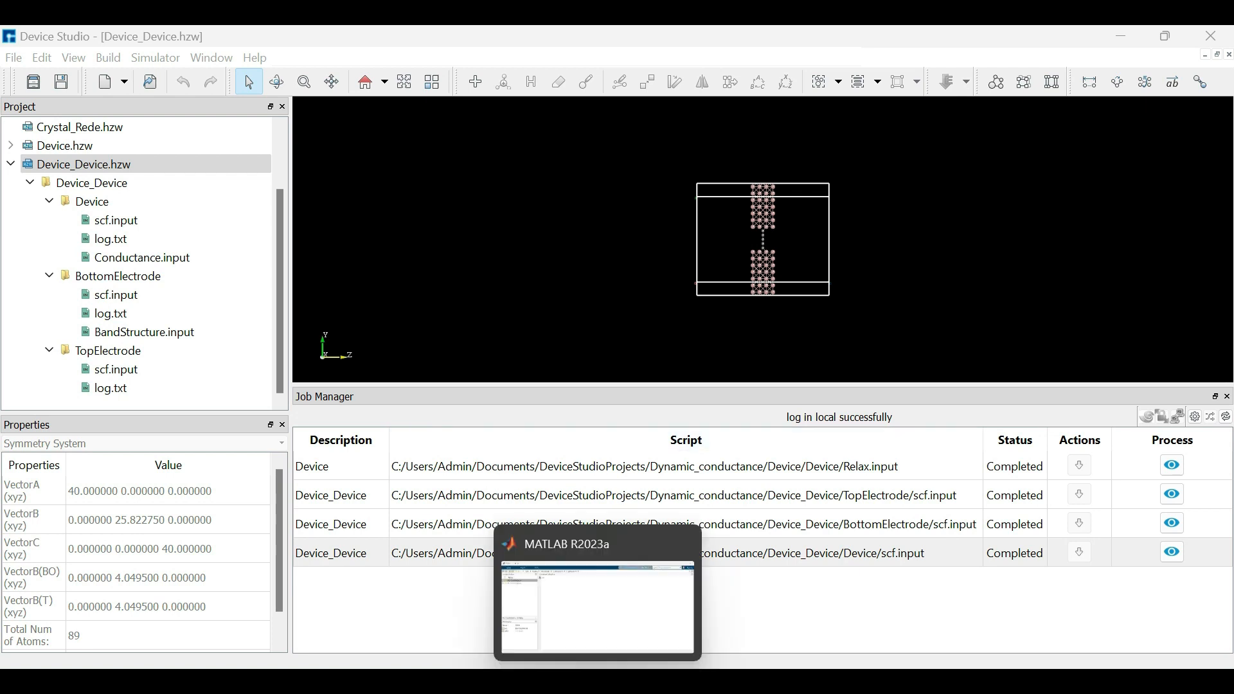
Switch to MATLAB and load ConductanceAndCurrent.mat from the Device_Device/Device folder of DC-Conductance.
left_click(597, 683)
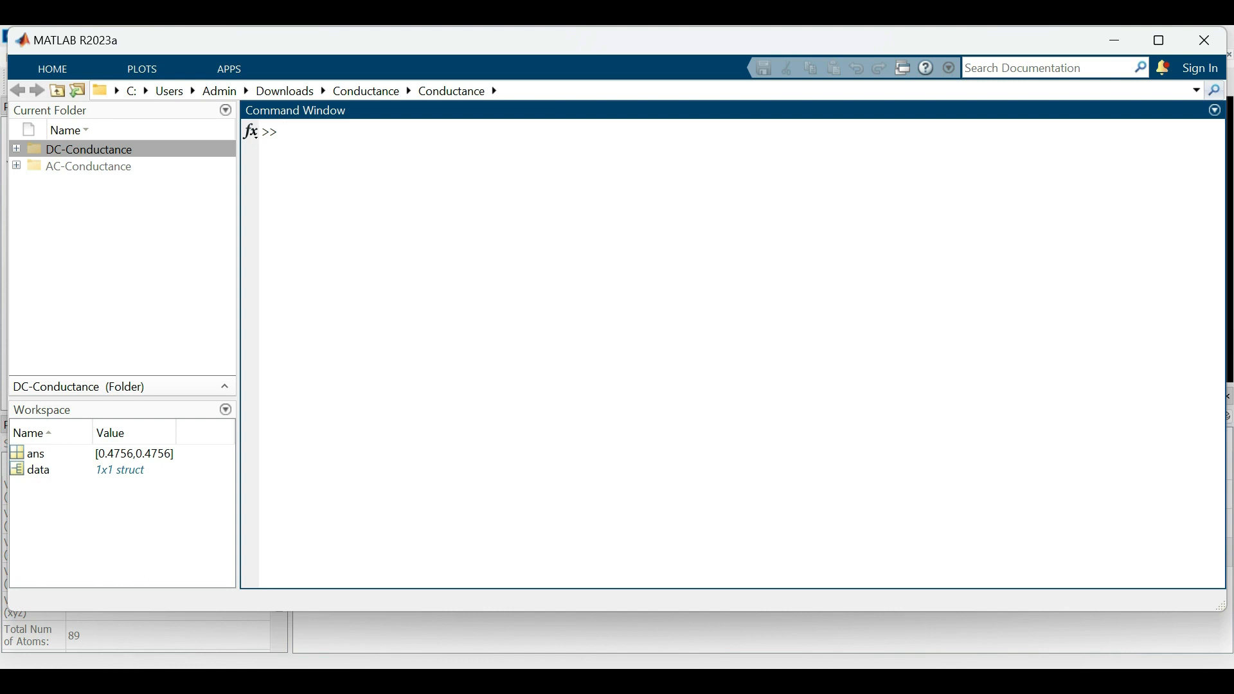
left_click(1160, 41)
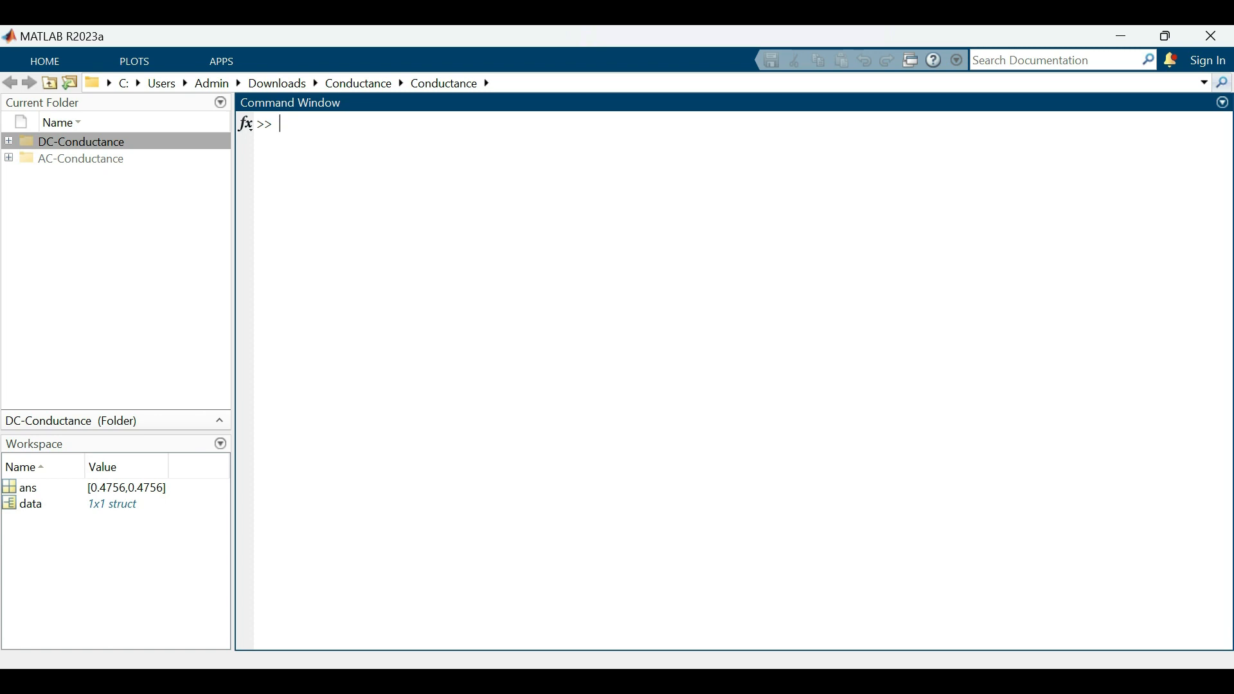
left_click(9, 141)
left_click(19, 174)
left_click(30, 308)
left_click(40, 374)
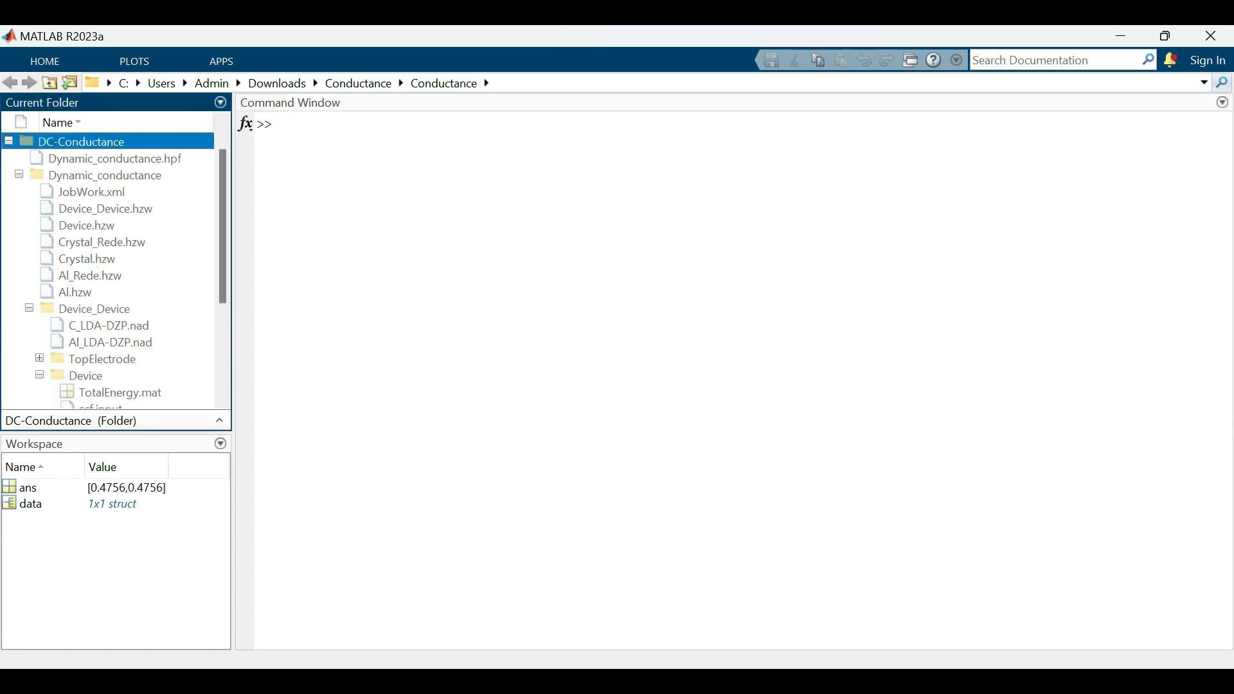
scroll(39, 375, "down", 4)
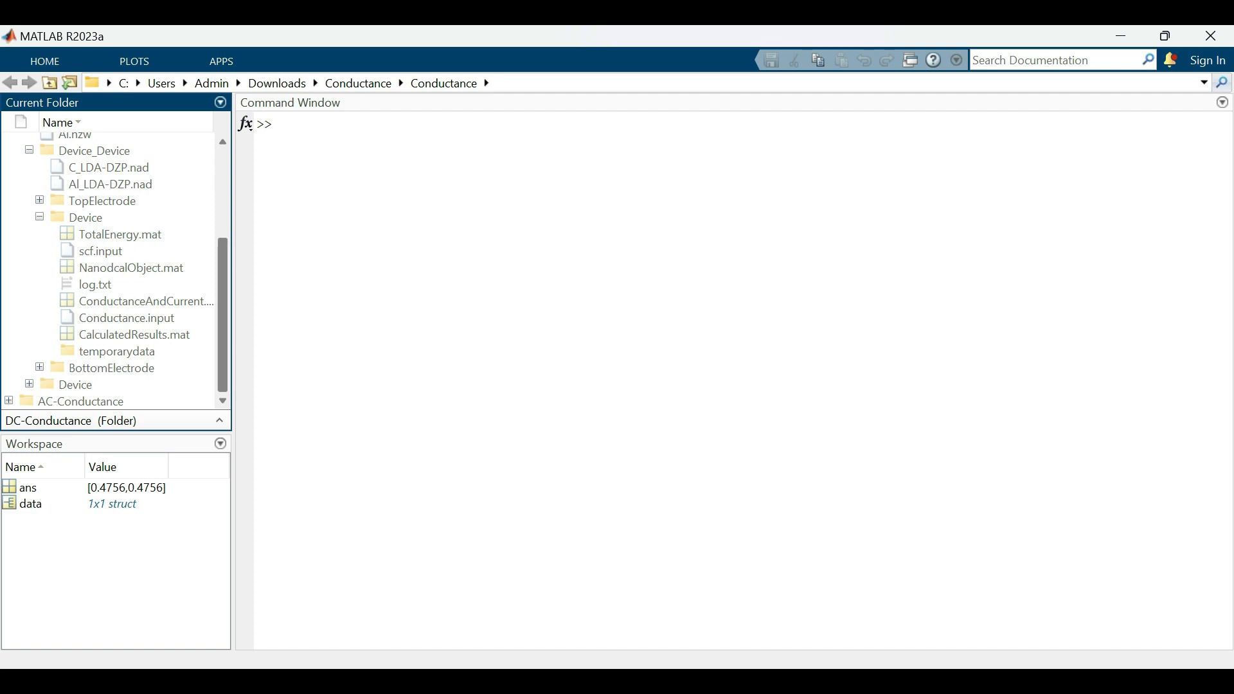
double_click(141, 301)
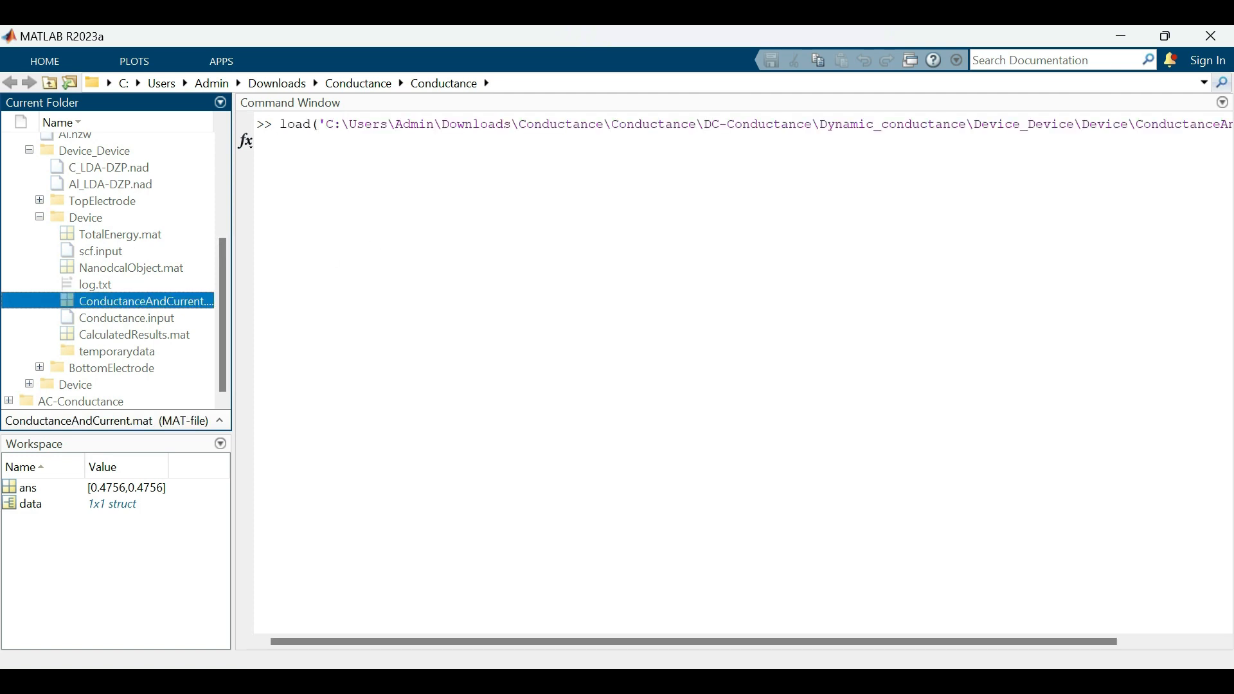
Display the loaded data struct and its conductance field in the Command Window.
type("data")
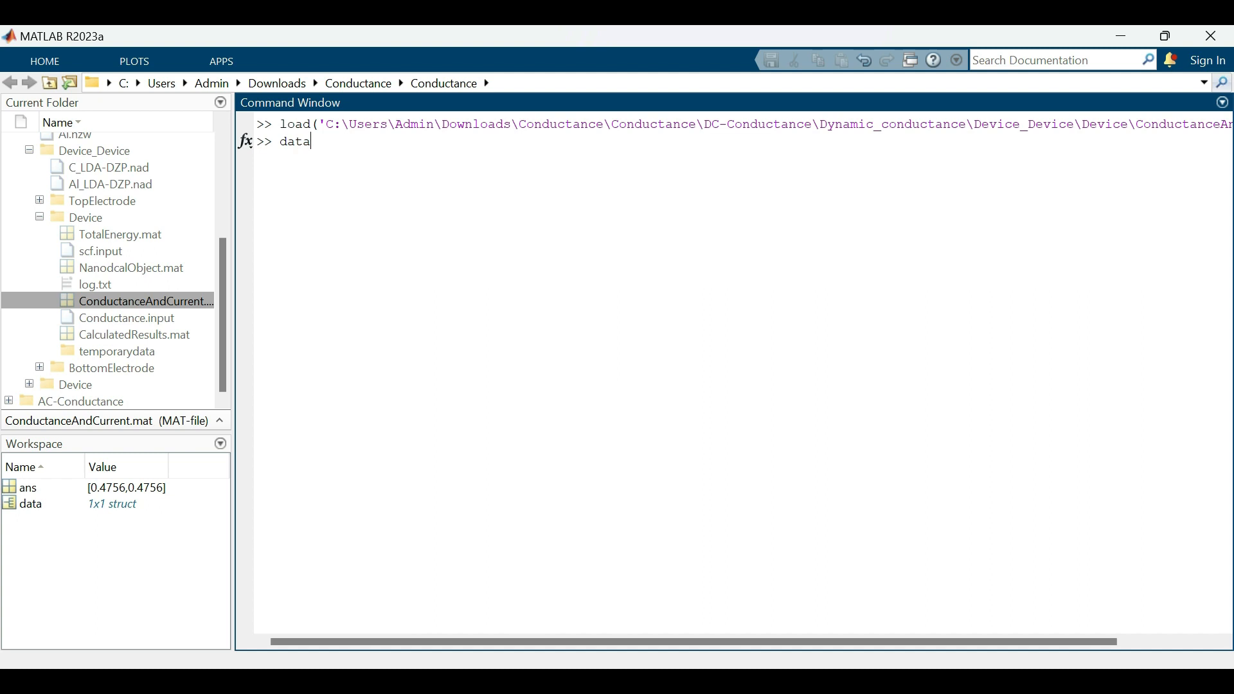
key("Return")
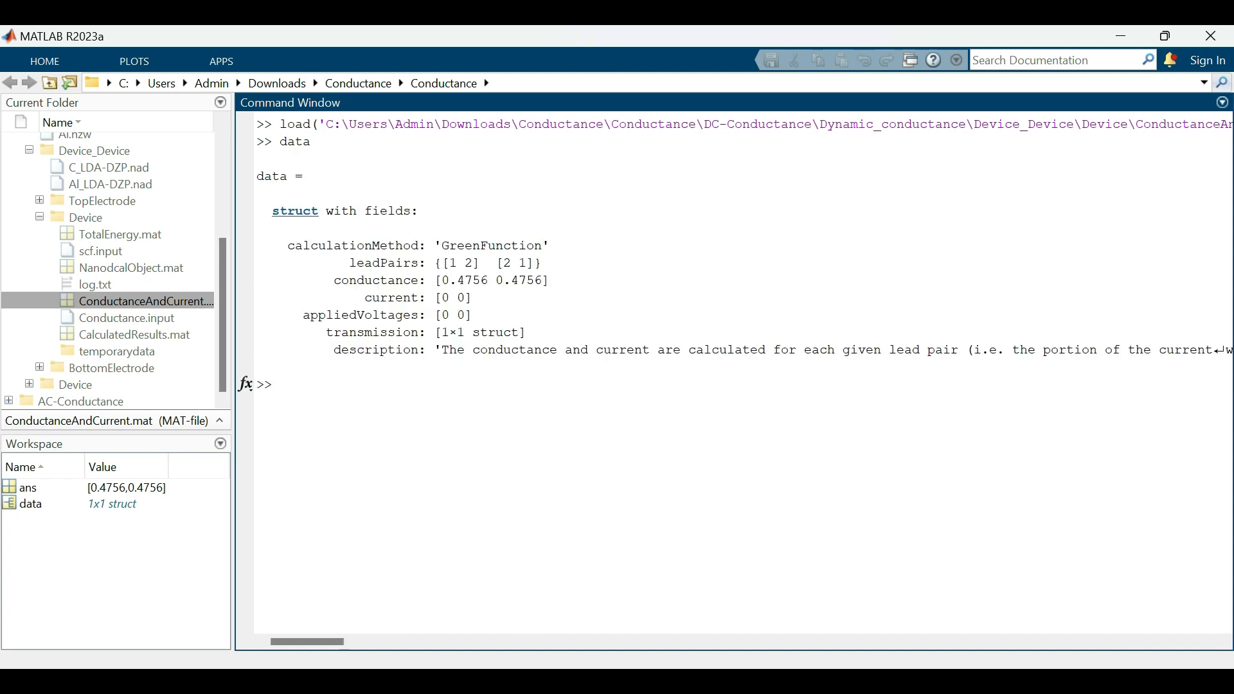
type("data.conductance")
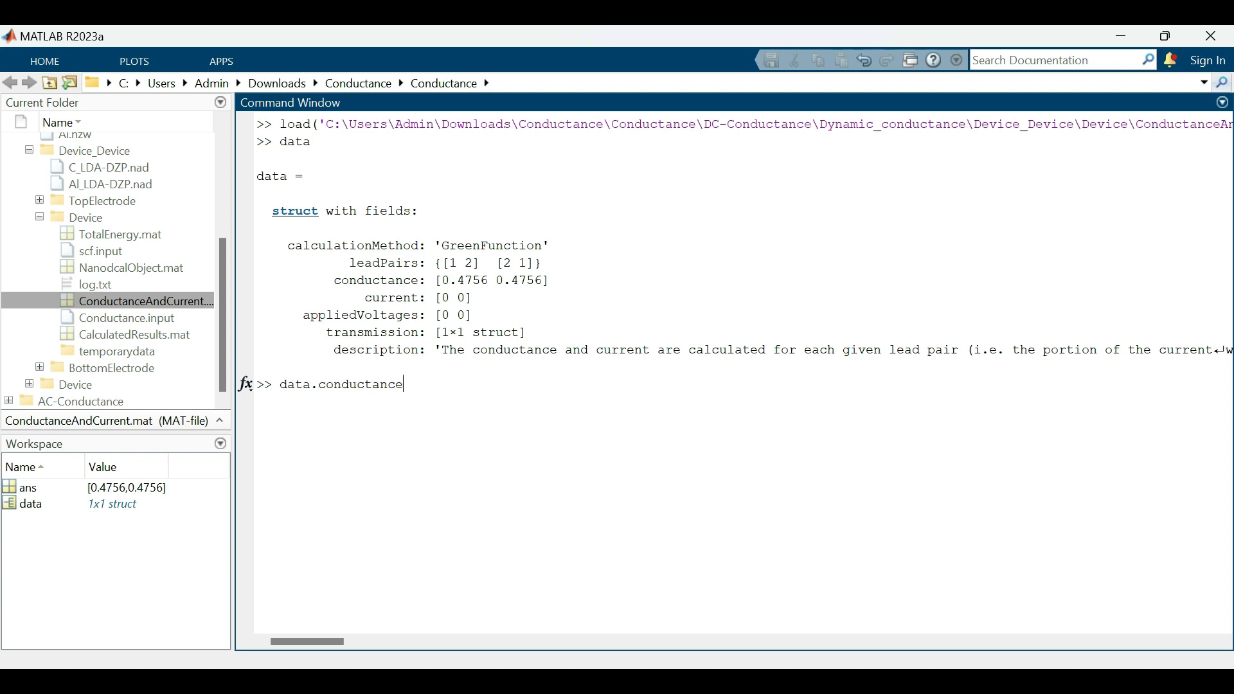
key("Return")
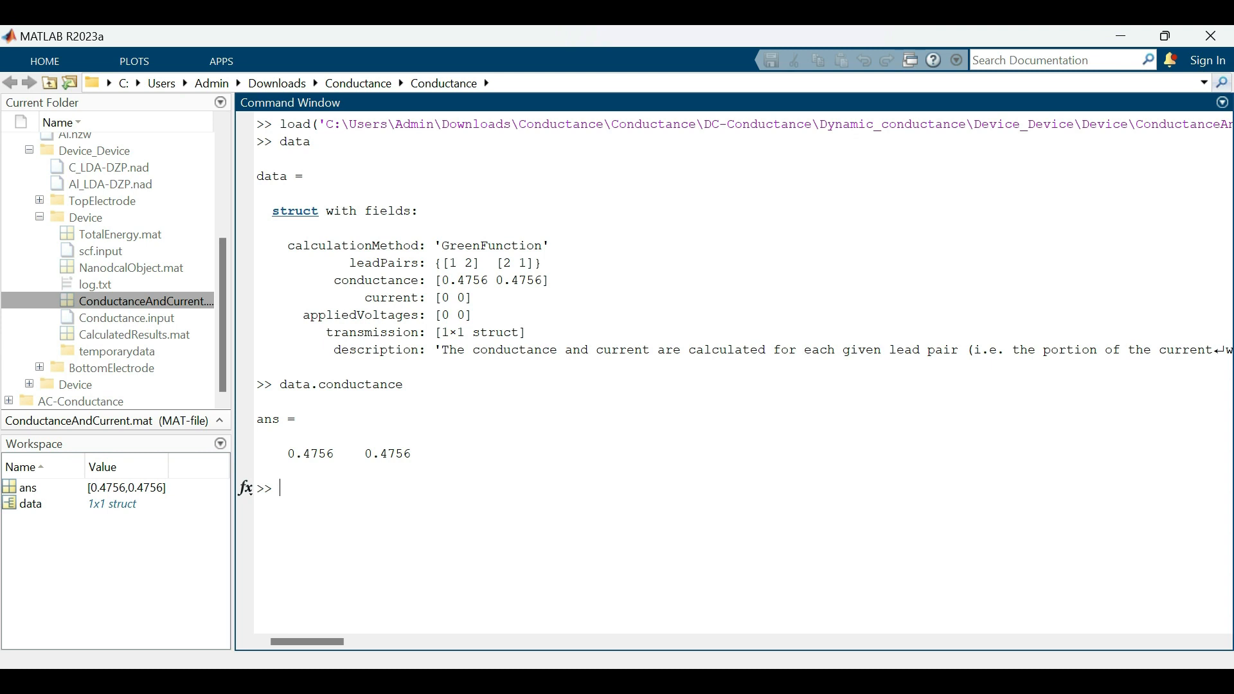
Plot the DC conductance values with plot(data.conductance).
type("pl")
type("ot(d")
type("ata")
type("onductan")
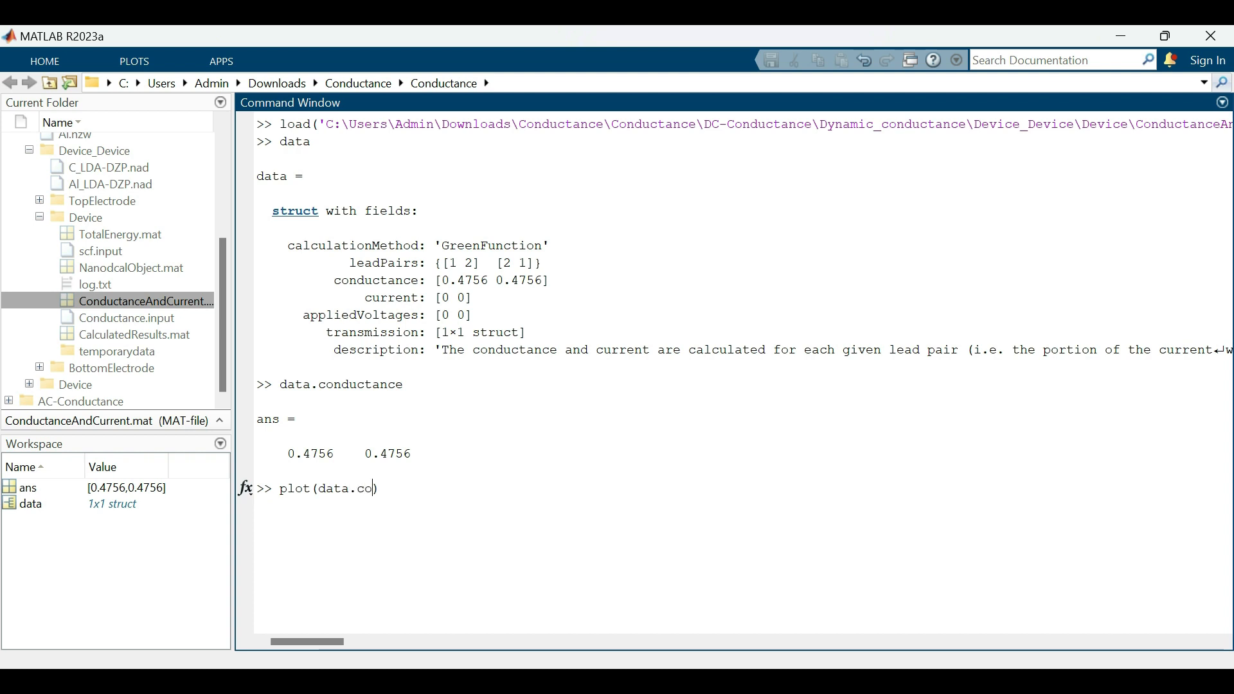
type("ce")
key("Return")
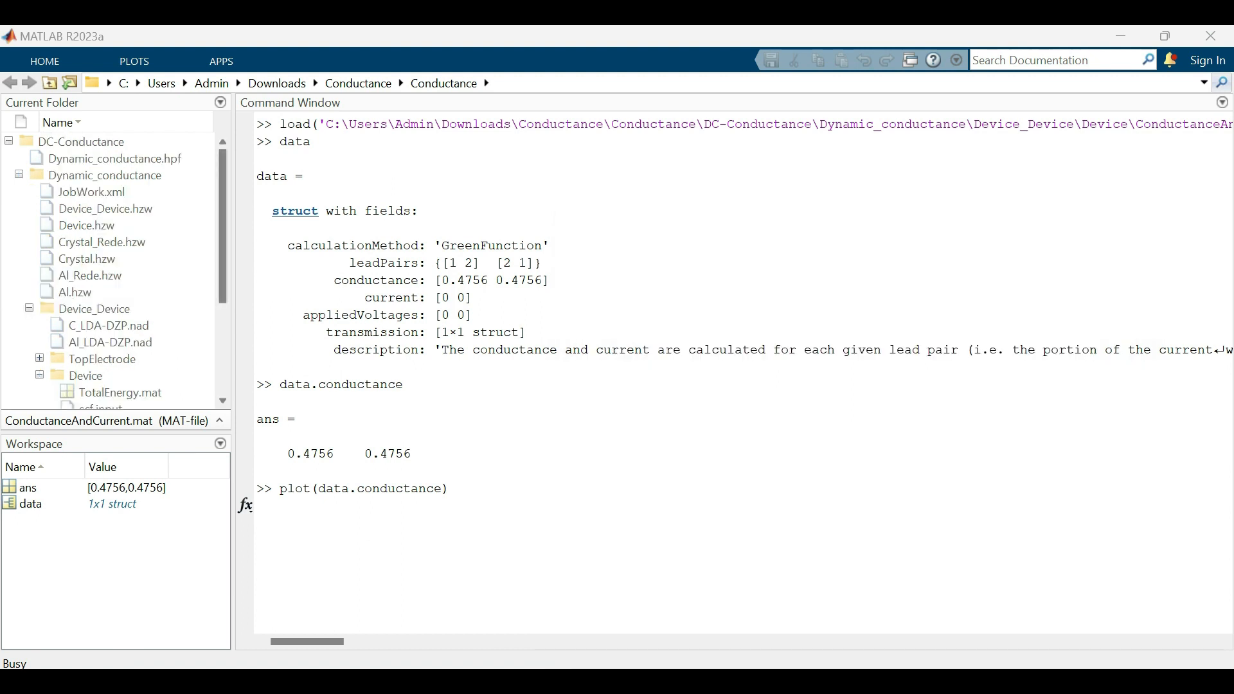
Load AcConductance.mat from the Device_Device/Device folder of AC-Conductance.
left_click(9, 140)
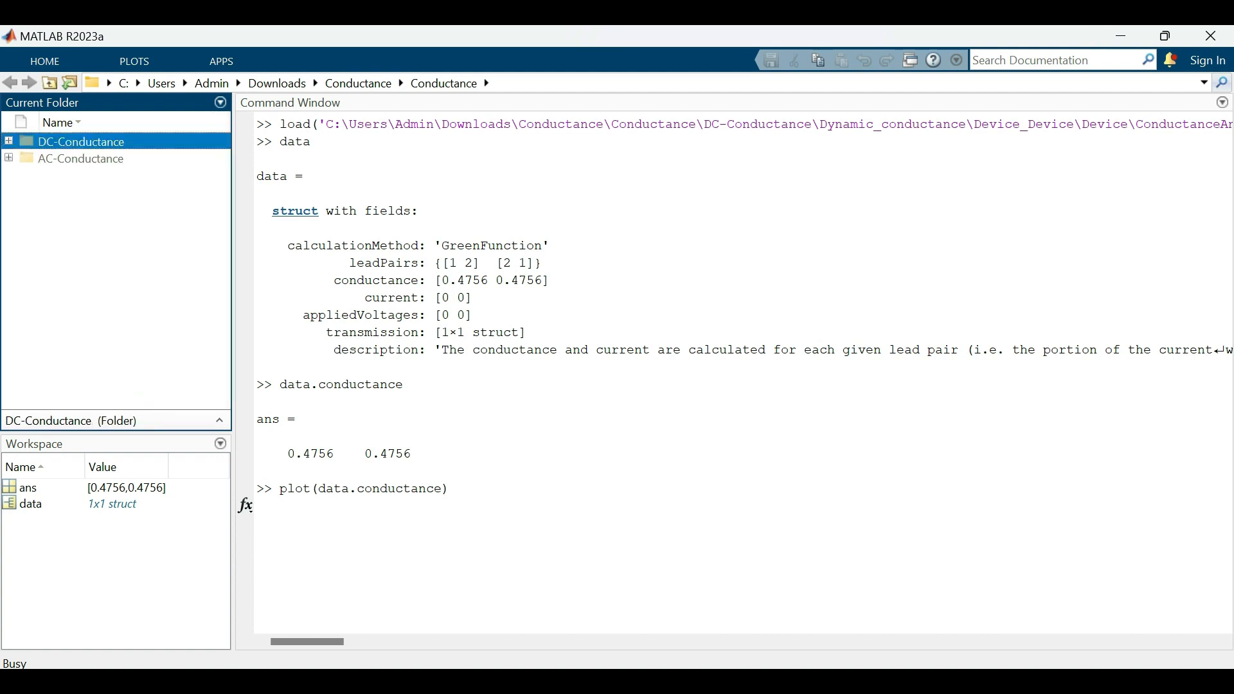
left_click(9, 158)
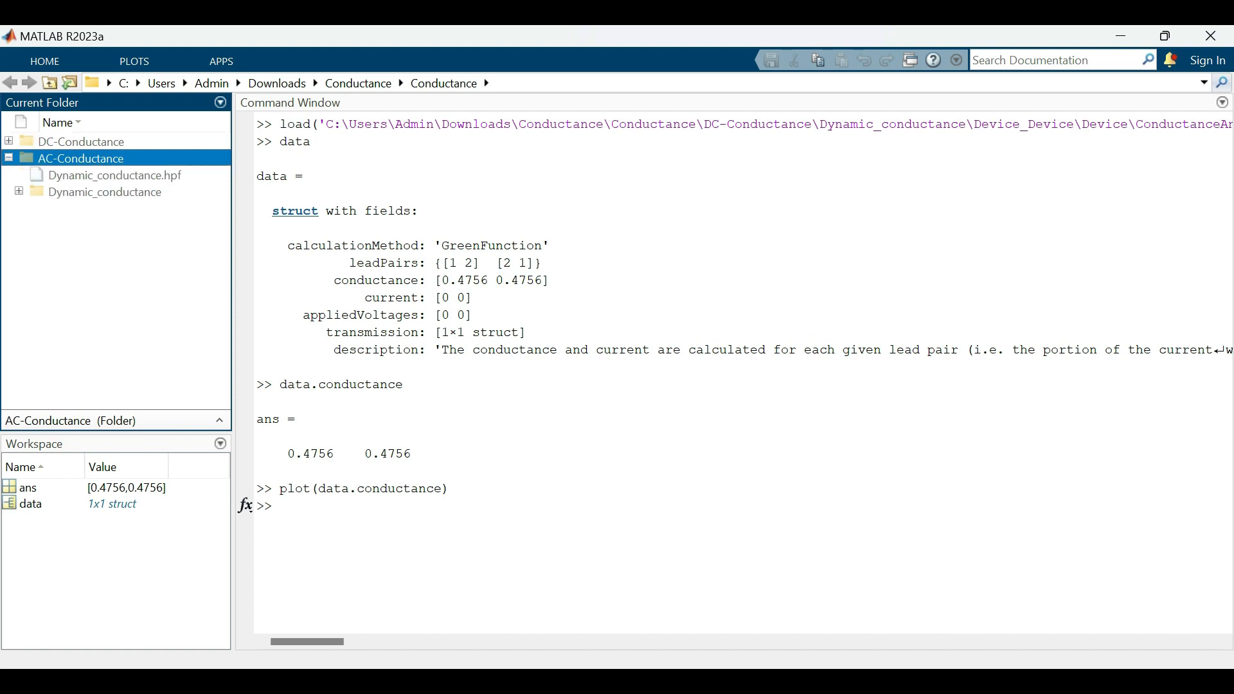
left_click(19, 191)
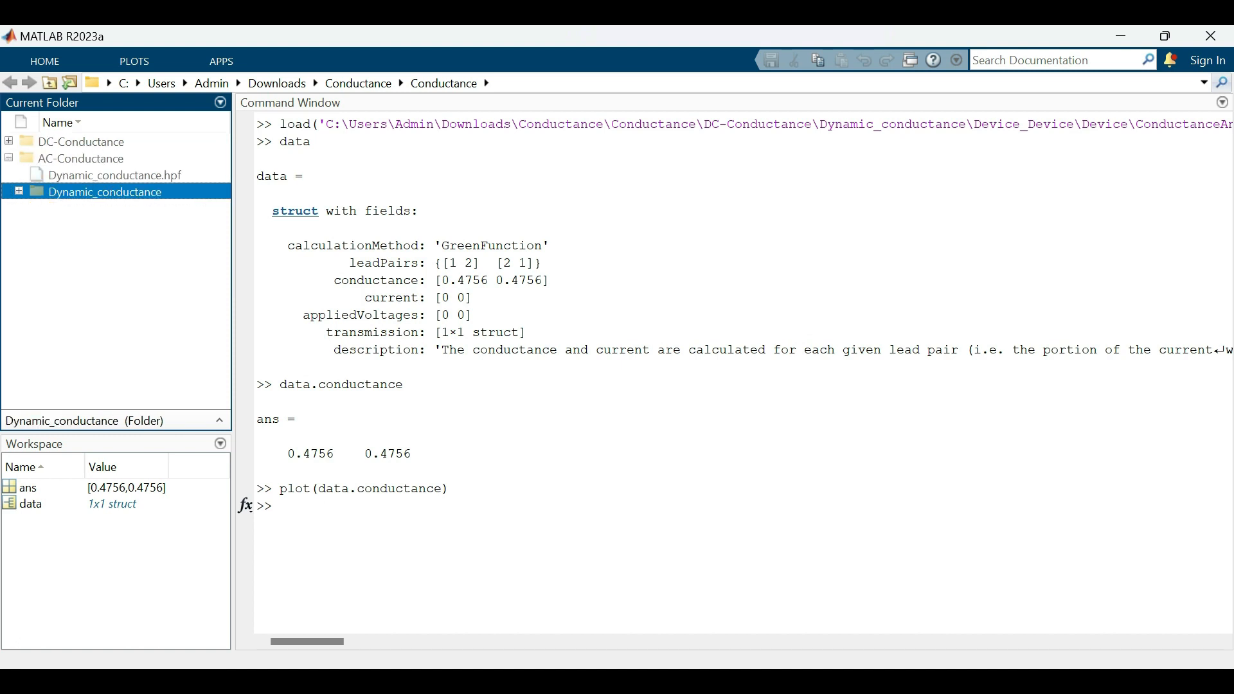
left_click(29, 342)
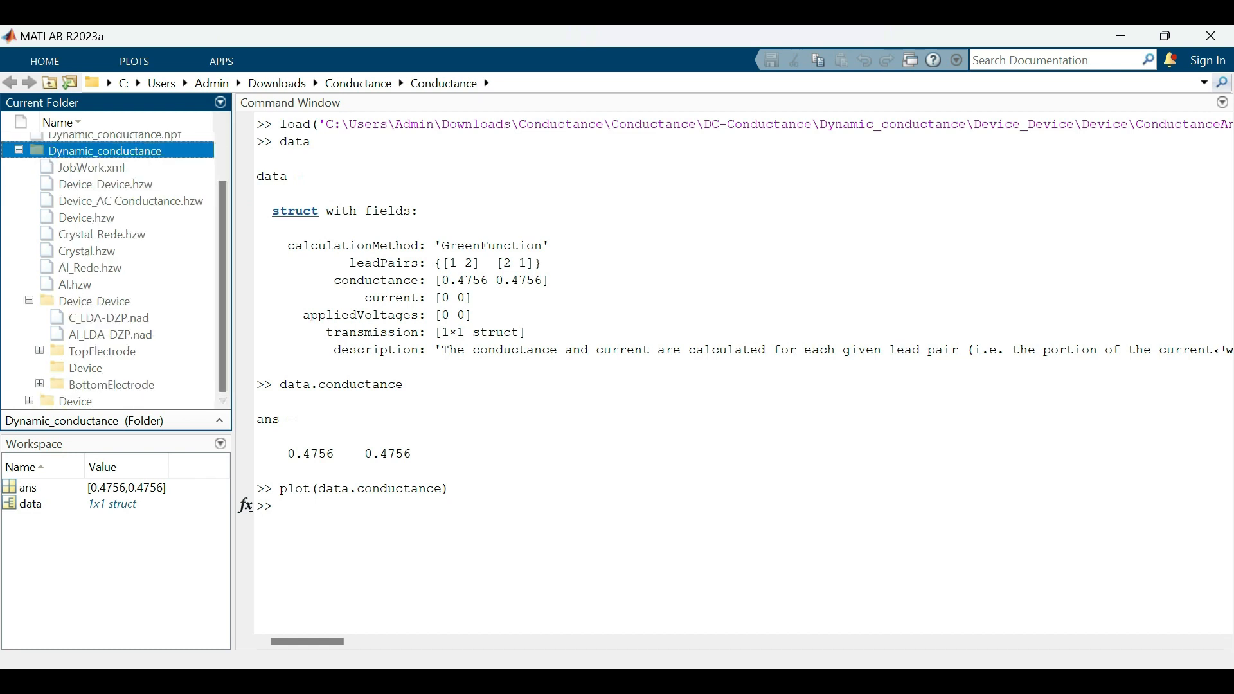
left_click(40, 368)
left_click_drag(222, 257, 222, 332)
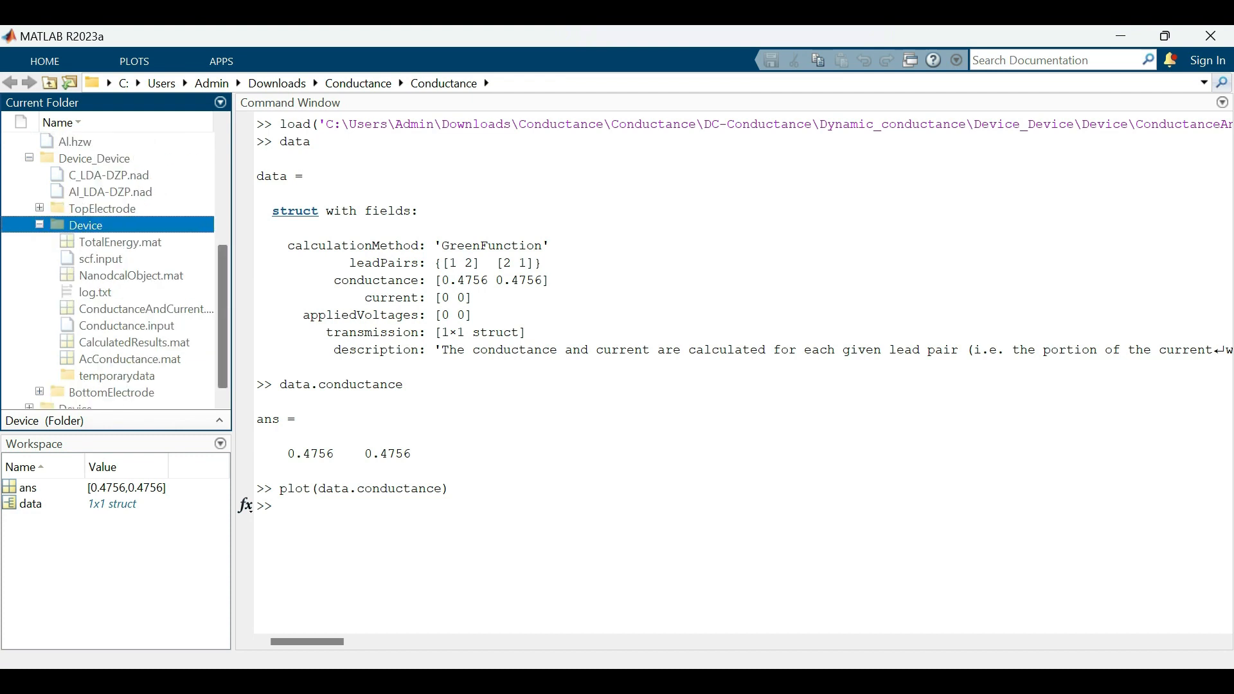
double_click(122, 359)
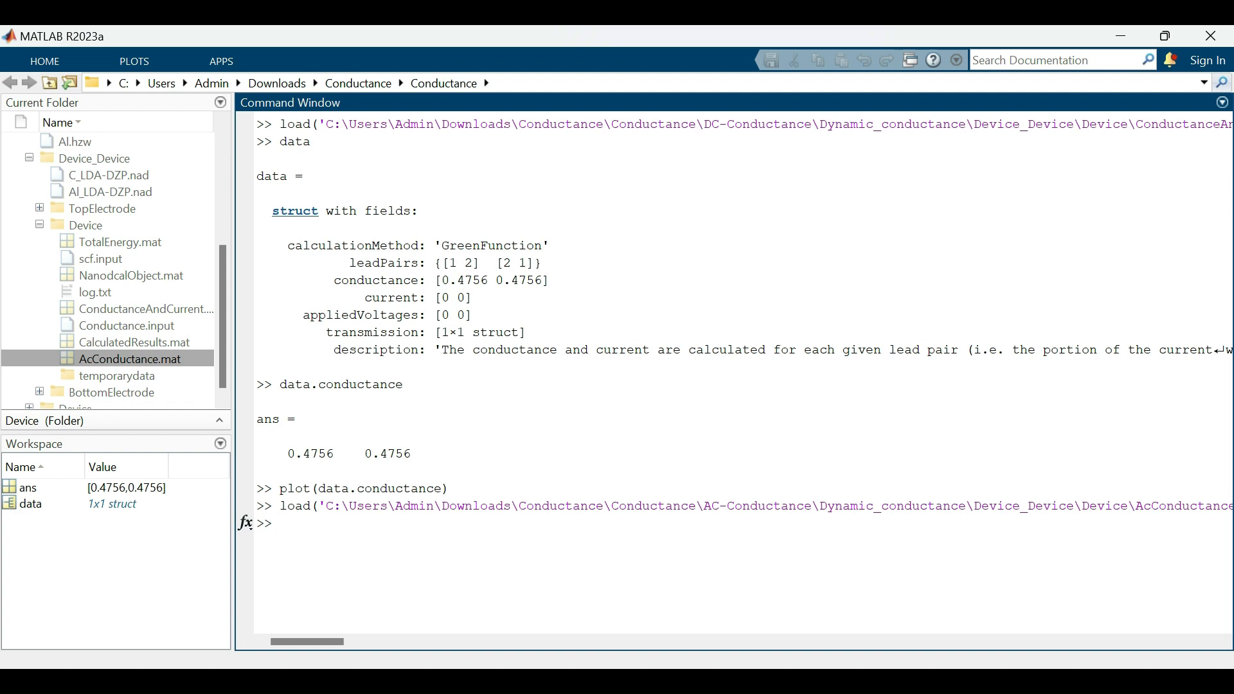
Display the loaded AC conductance data struct and its frequencies field in the Command Window.
type("data")
key("Return")
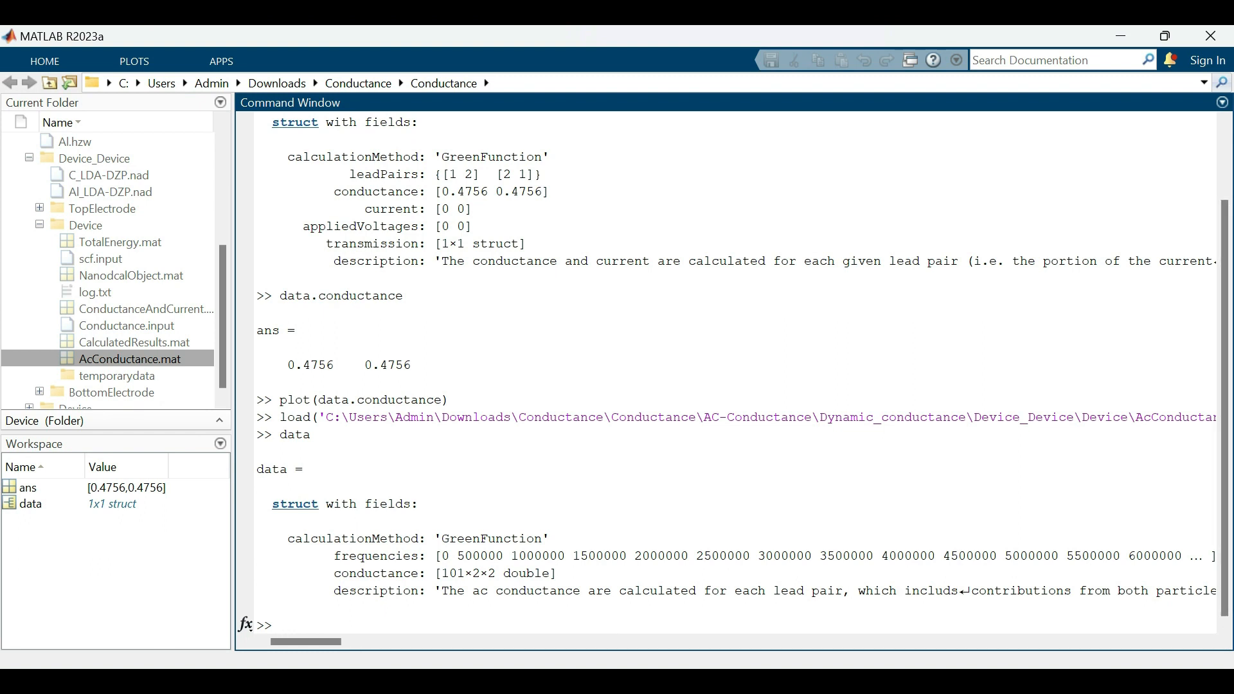
type("data.frequecies")
key("Return")
type("data.fre")
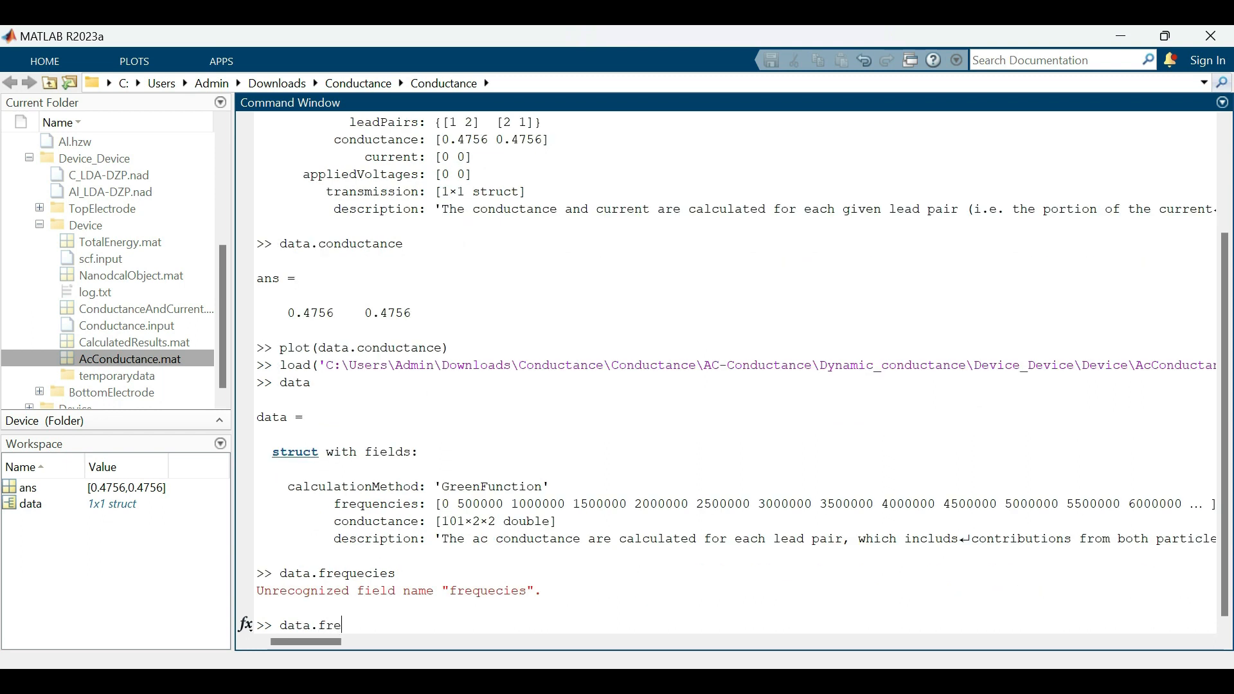
type("quencies")
key("Return")
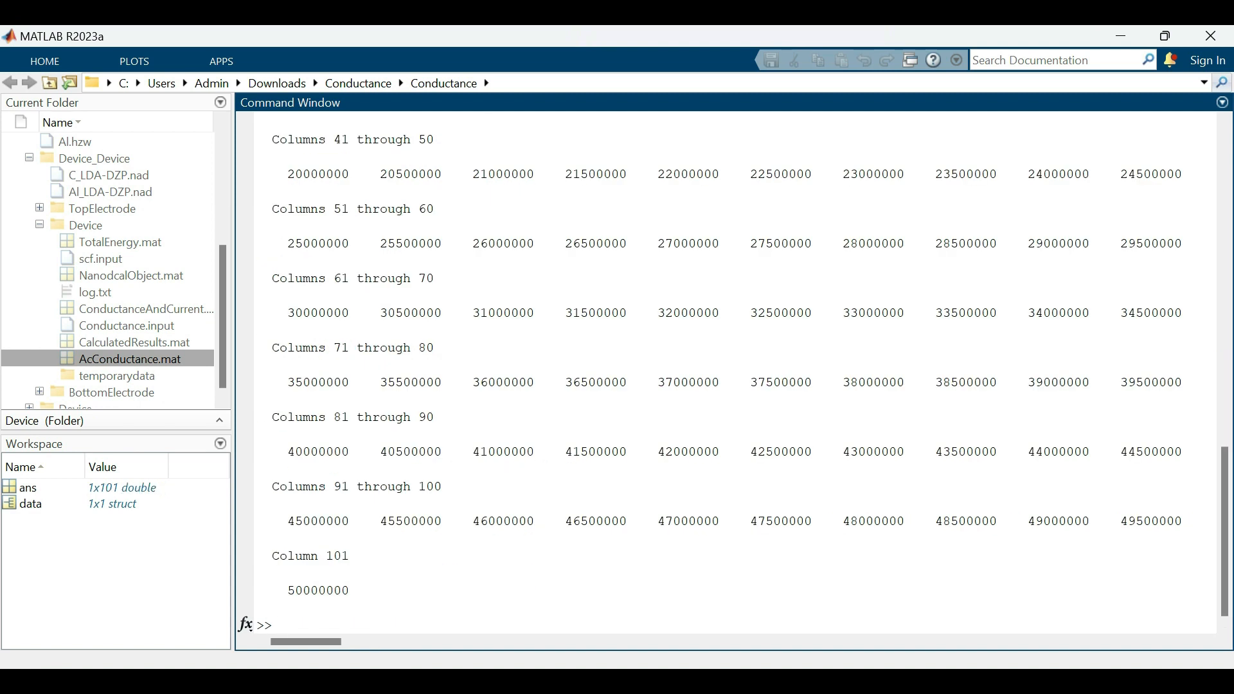
Open the data struct from the workspace to inspect its fields.
mouse_move(1224, 532)
left_mouse_down()
mouse_move(1225, 269)
mouse_move(1225, 532)
left_mouse_up()
left_click(31, 504)
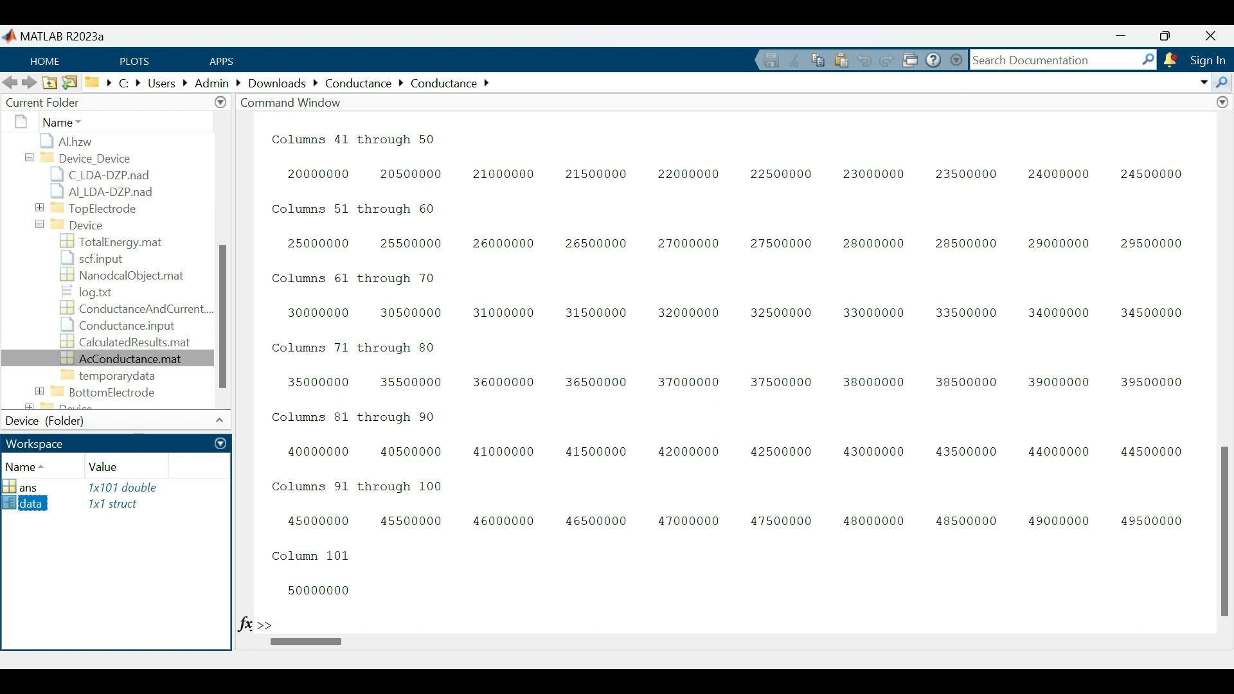
double_click(31, 504)
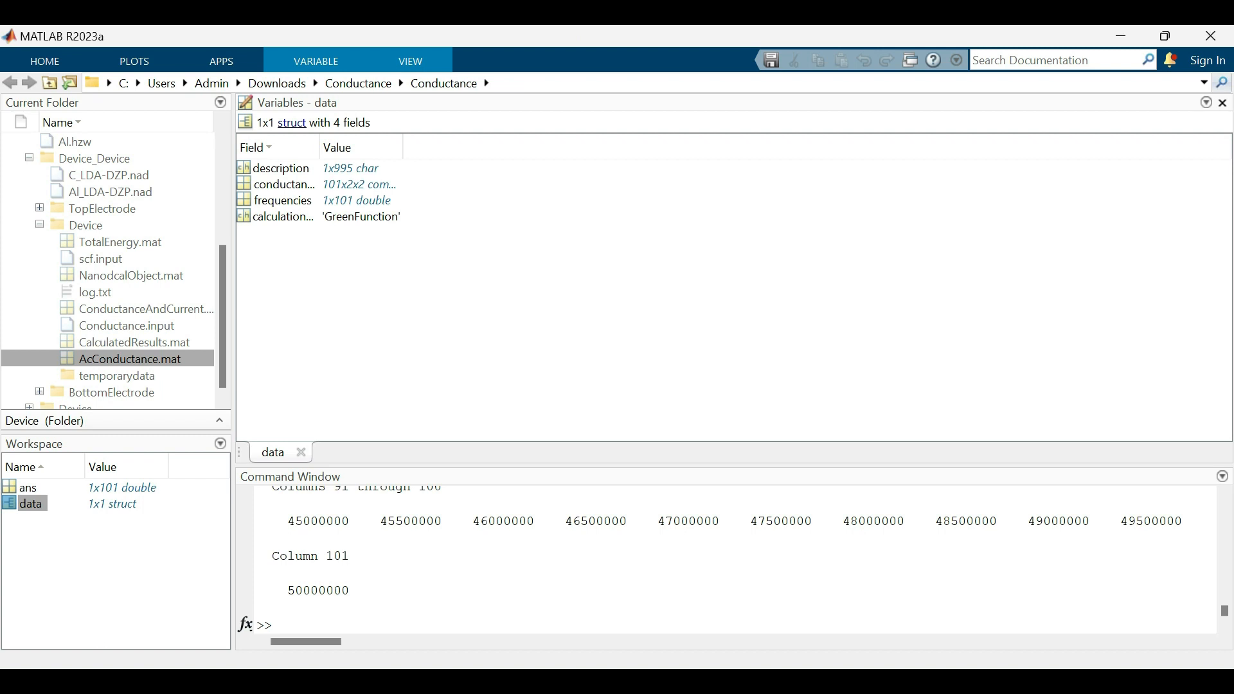
Open the frequencies field of the data struct and select its row 1 values from column 1 through column 48.
double_click(282, 201)
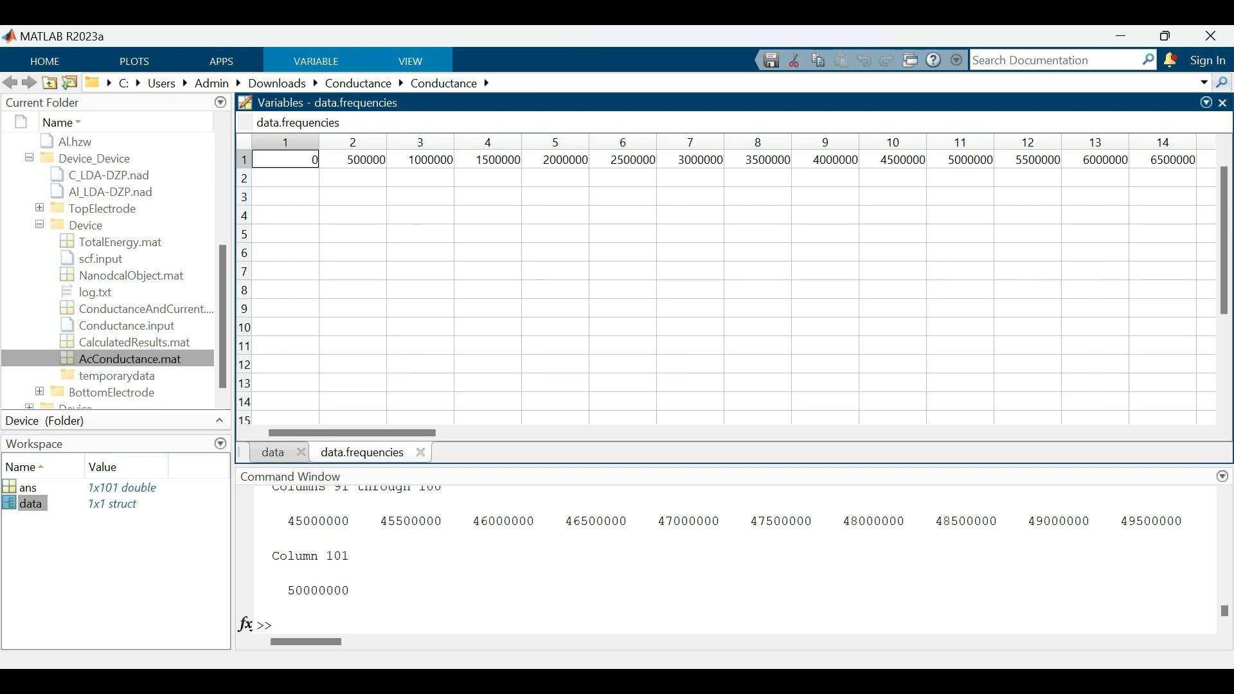
key("shift+Right")
key("shift+Right")
key("shift+Right")
key("shift+Right")
key("shift+Right")
key("shift+Right")
key("shift+Right")
key("shift+Right")
key("shift+Right")
key("shift+Right")
key("shift+Right")
key("shift+Right")
key("shift+Right")
key("shift+Right")
key("shift+Right")
key("shift+Right")
key("shift+Right")
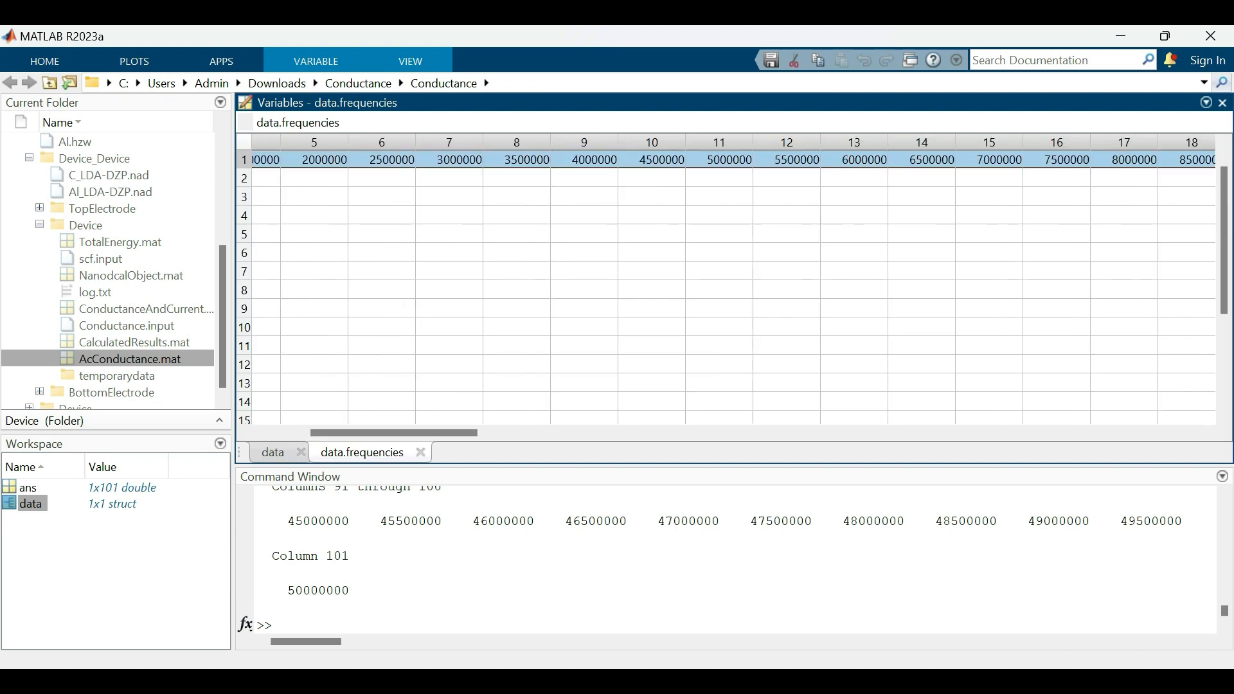
key("shift+Right")
key("shift+Right")
key("shift+Right")
key("shift+Right")
key("shift+Right")
key("shift+Right")
key("shift+Right")
key("shift+Right")
key("shift+Right")
key("shift+Right")
key("shift+Right")
key("shift+Right")
key("shift+Right")
key("shift+Right")
key("shift+Right")
key("shift+Right")
key("shift+Right")
key("shift+Right")
key("shift+Right")
key("shift+Right")
key("shift+Right")
key("shift+Right")
key("shift+Right")
key("shift+Right")
key("shift+Right")
key("shift+Right")
key("shift+Right")
key("shift+Right")
key("shift+Right")
key("shift+Right")
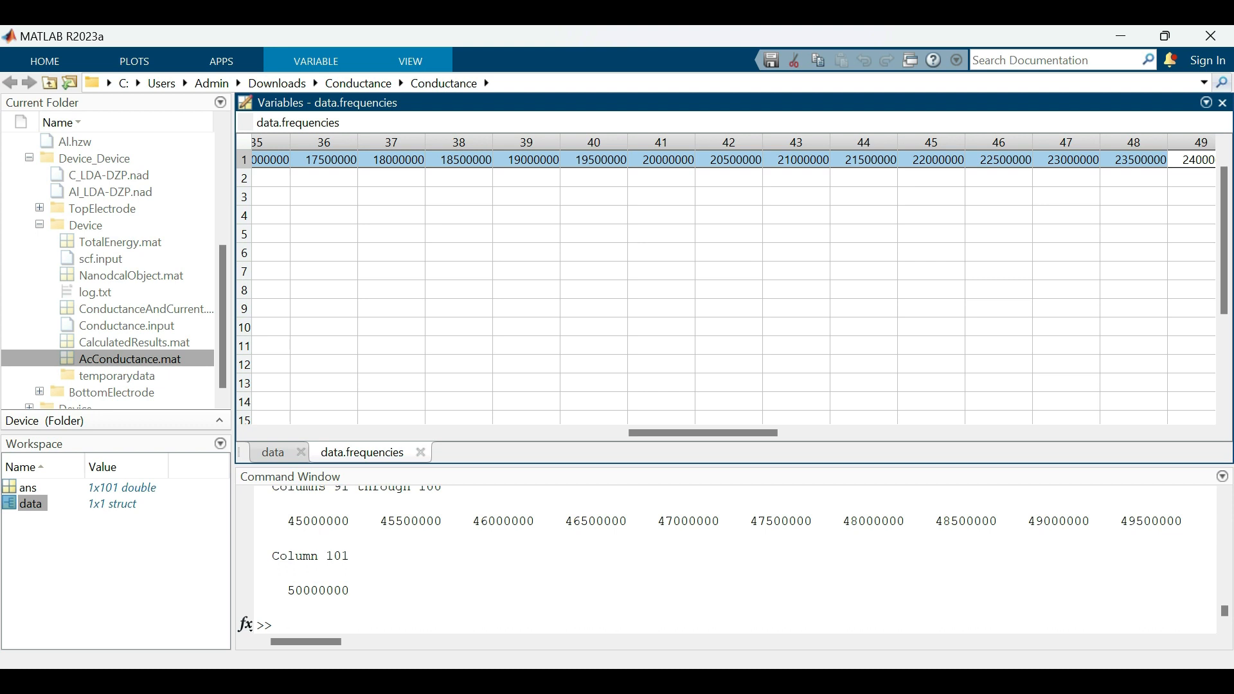
Return to the data struct and open its conductance field to examine the complex AC conductance values.
double_click(31, 504)
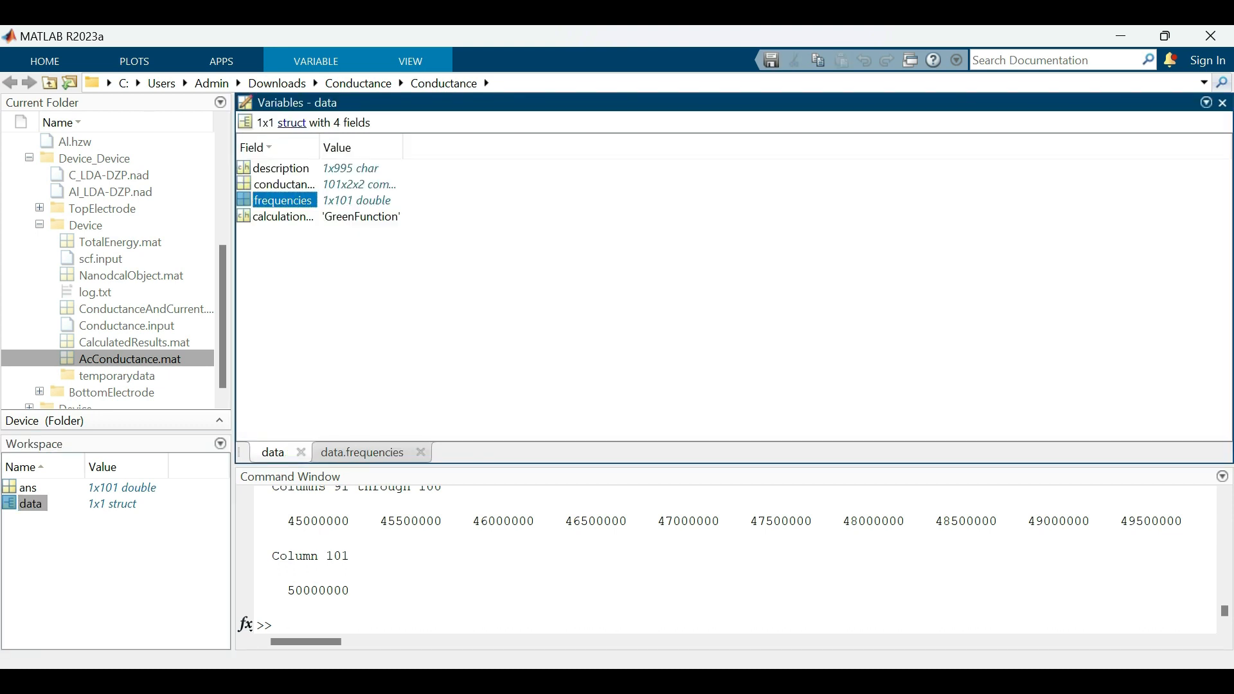
left_click(285, 184)
double_click(284, 185)
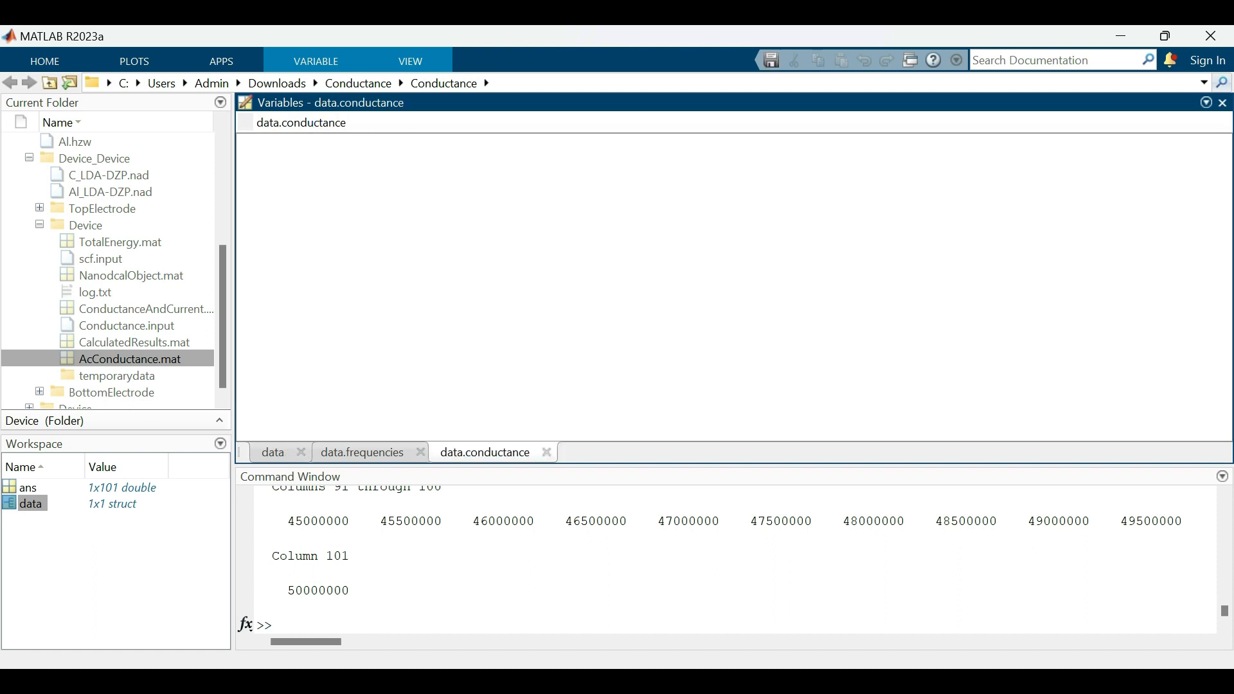
scroll(726, 290, "down", 15)
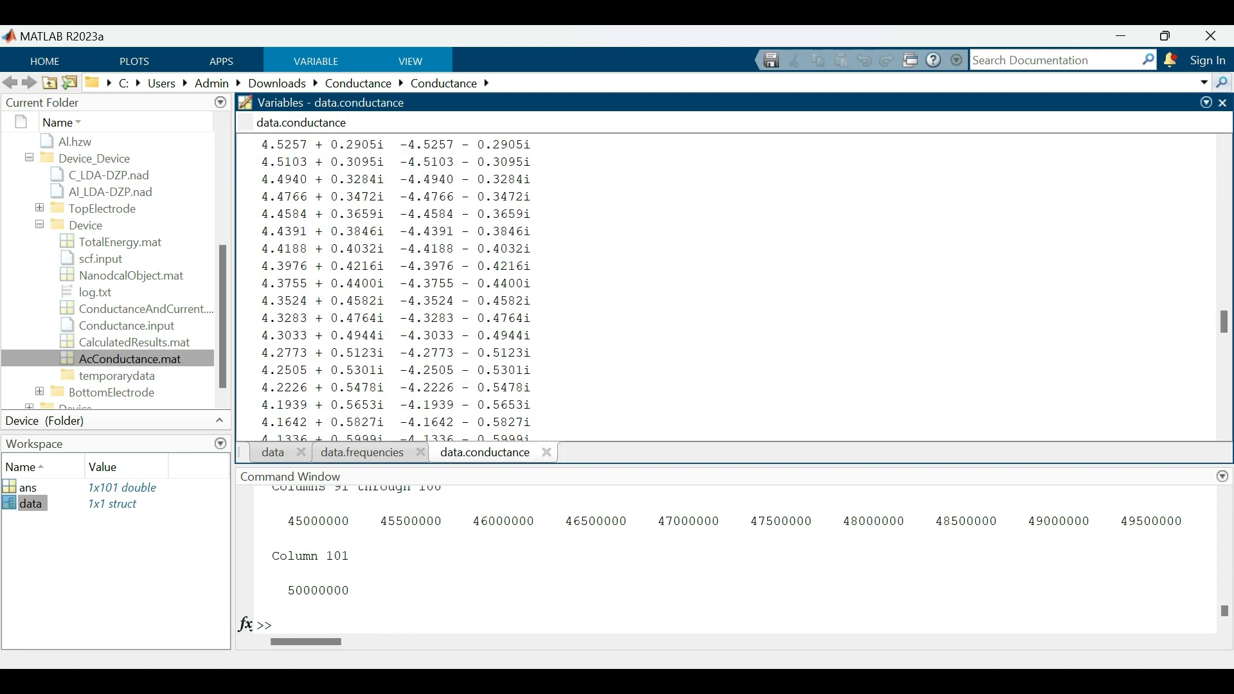
Display the AC conductance values in the Command Window with data.conductance.
left_click(281, 625)
type("da")
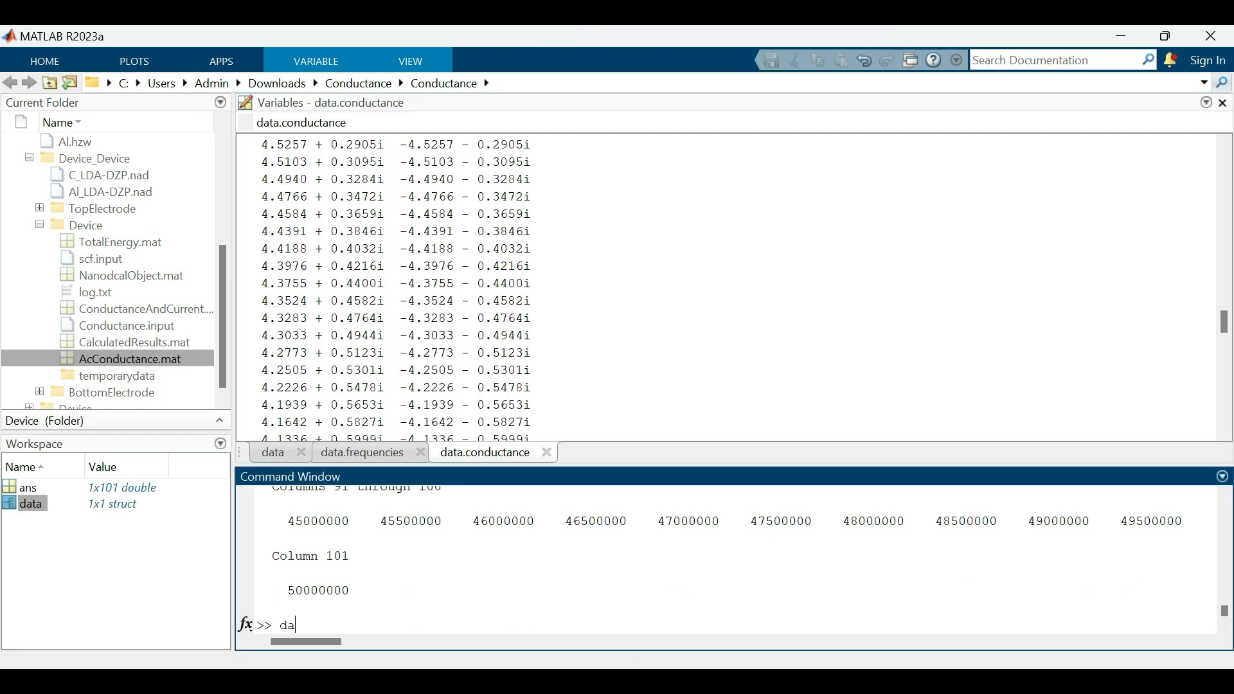
type("ta.conductance")
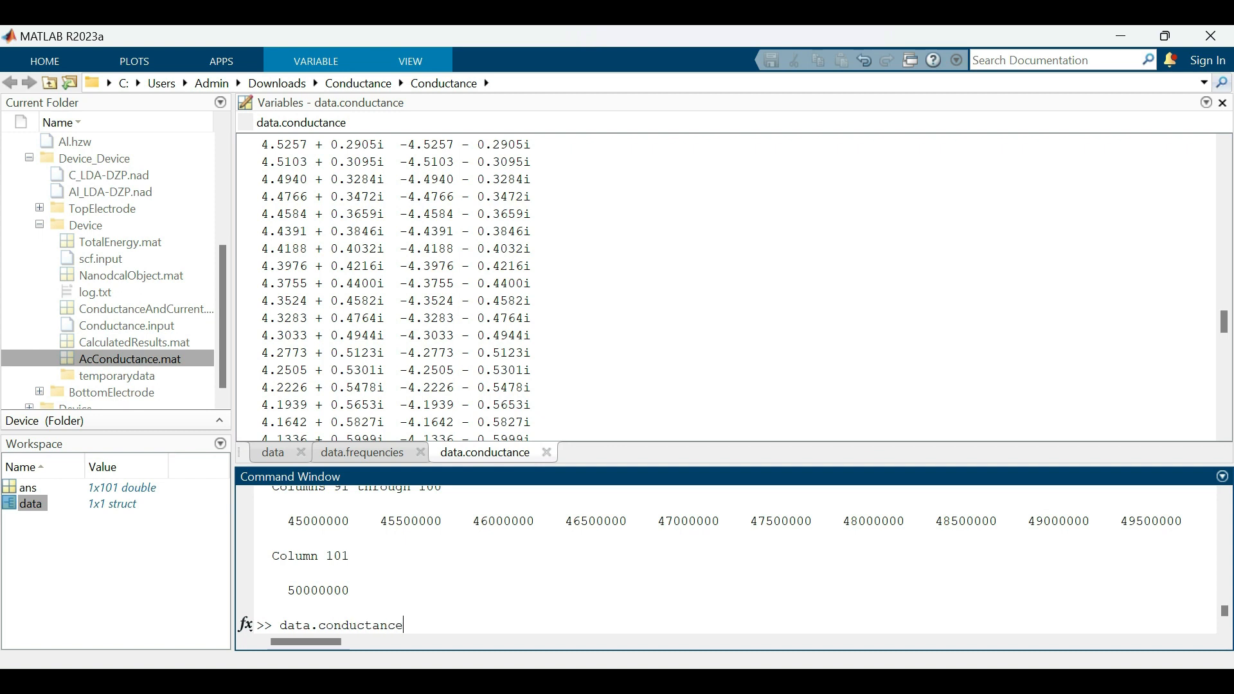
key("Return")
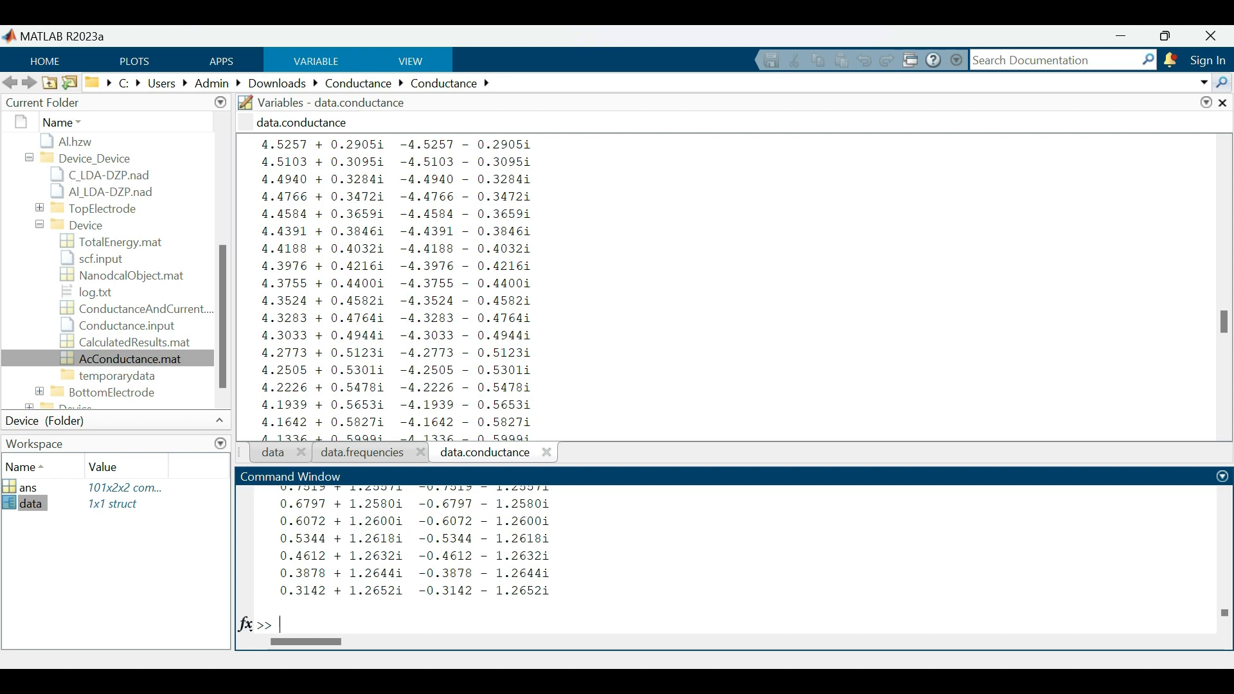
Enlarge the Command Window and review the printed conductance matrices and frequency values.
left_click_drag(733, 465, 732, 250)
scroll(733, 450, "up", 20)
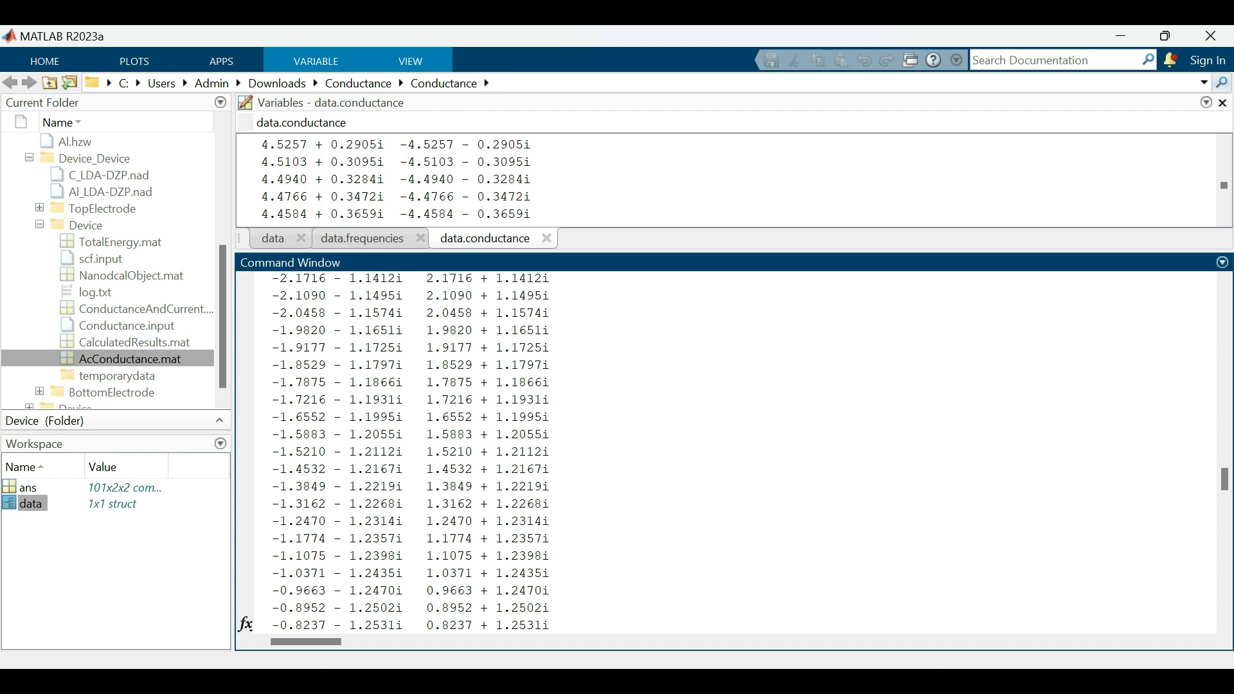
scroll(733, 450, "down", 20)
scroll(733, 450, "up", 20)
scroll(733, 450, "up", 12)
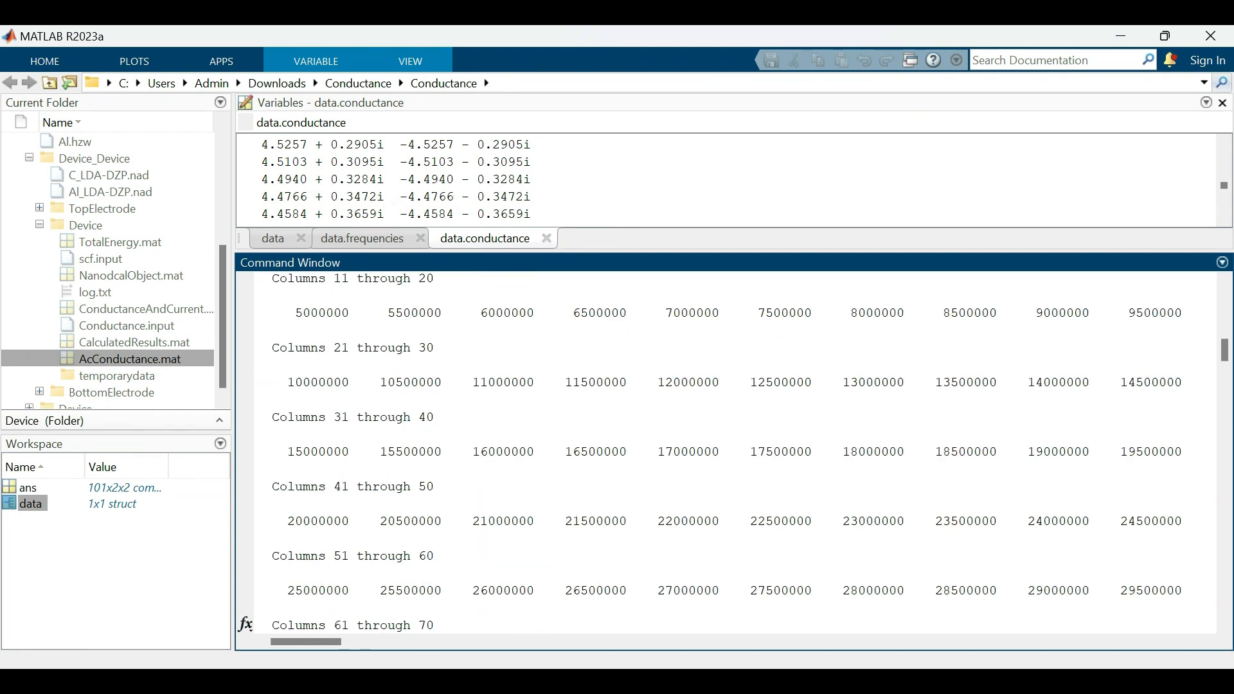
scroll(733, 450, "down", 20)
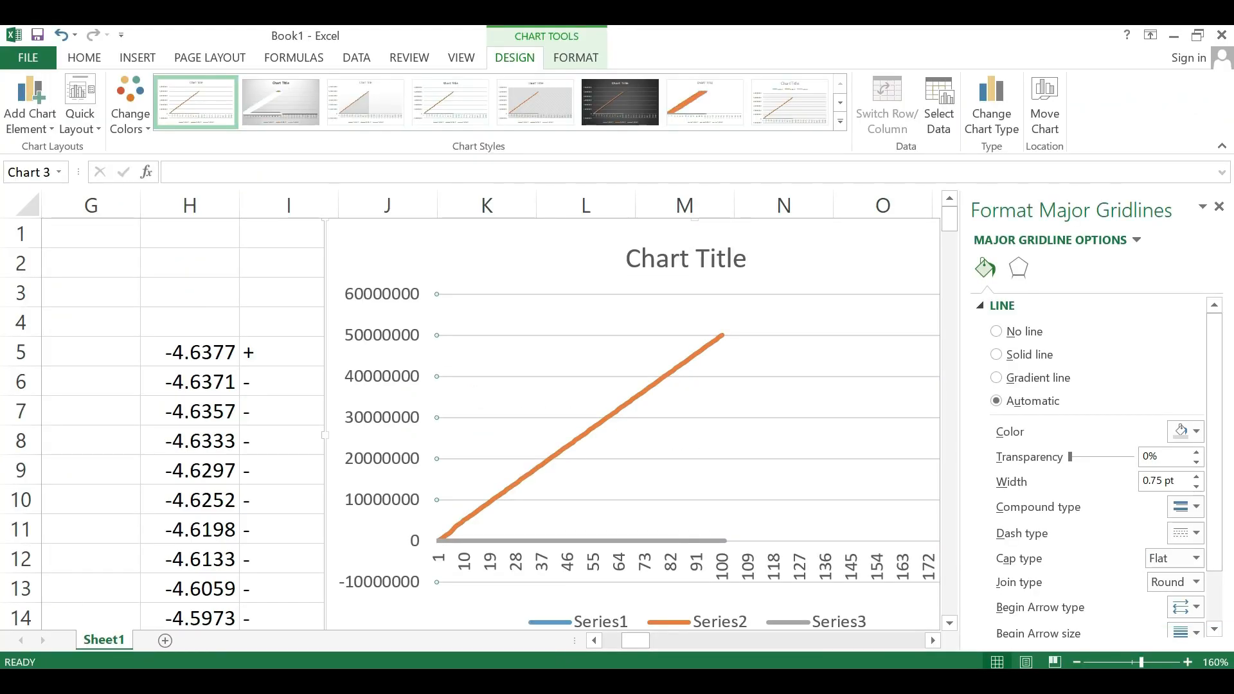
Switch to the Excel workbook Book1 and select the chart area of the line chart on Sheet1.
mouse_move(502, 257)
left_mouse_down()
mouse_move(465, 257)
mouse_move(501, 258)
left_mouse_up()
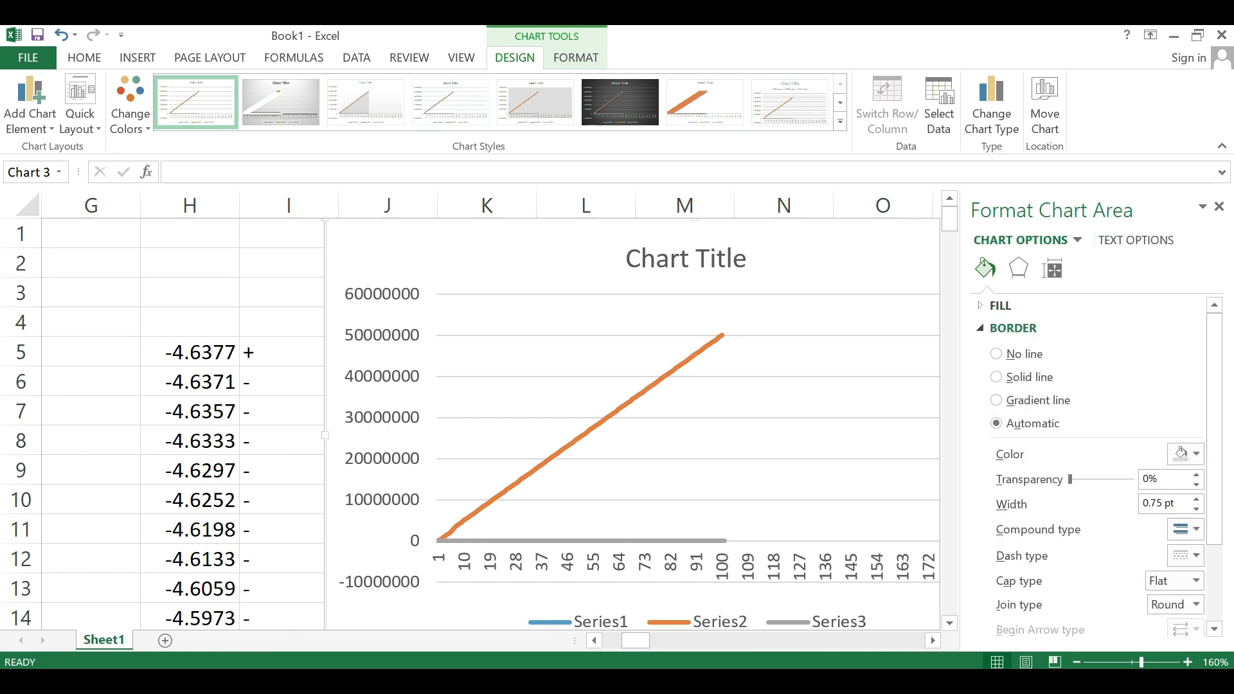